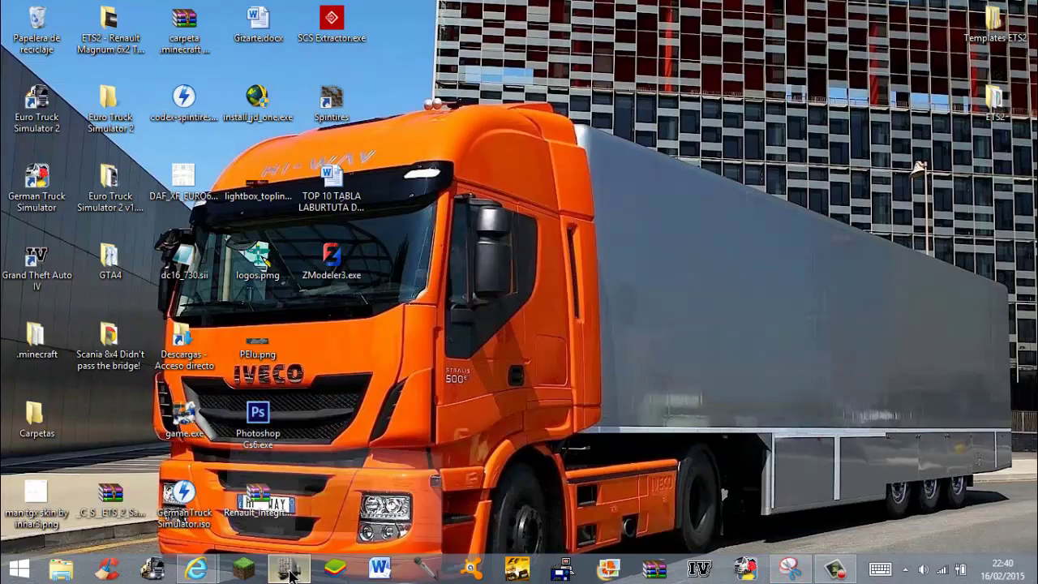
# - Choose base.scs from the Euro Truck Simulator 2 program folder as the archive in ETS2 Studio's SCS File Extractor, and close the extractor without extracting
pyautogui.click(290, 571)
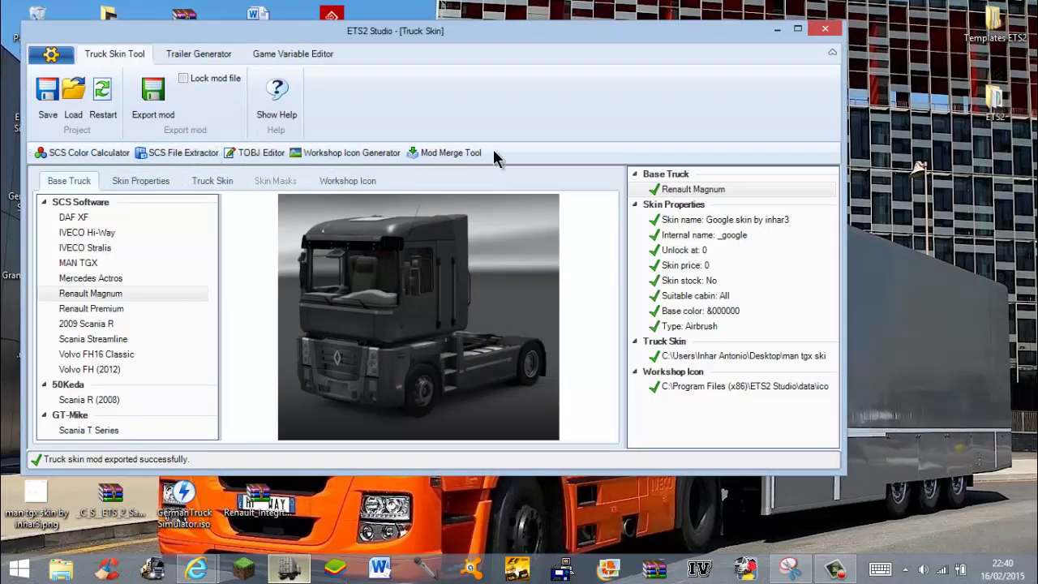
pyautogui.click(198, 154)
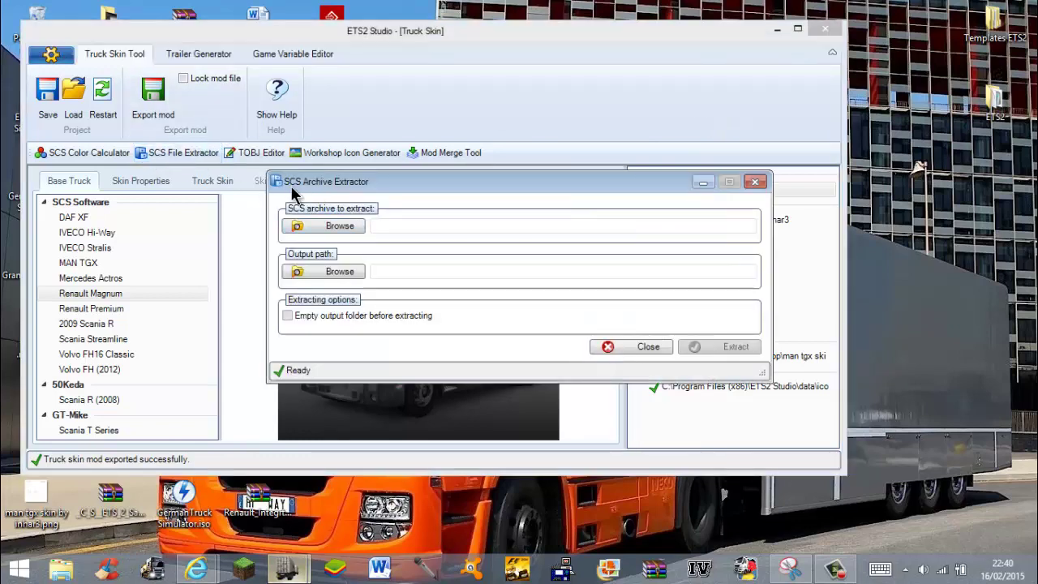
pyautogui.click(341, 227)
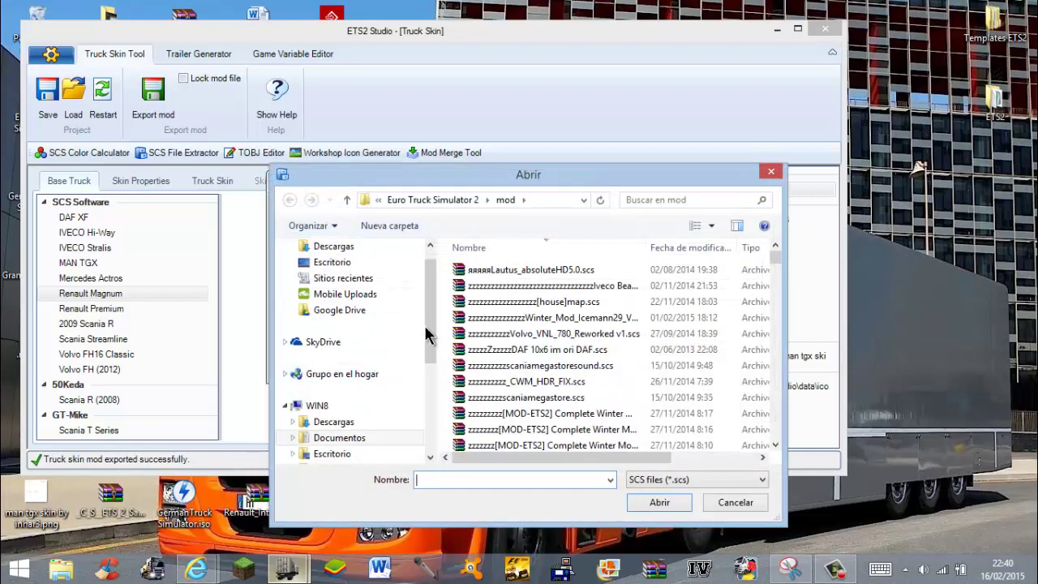
pyautogui.scroll(-4, 432, 361)
pyautogui.click(357, 373)
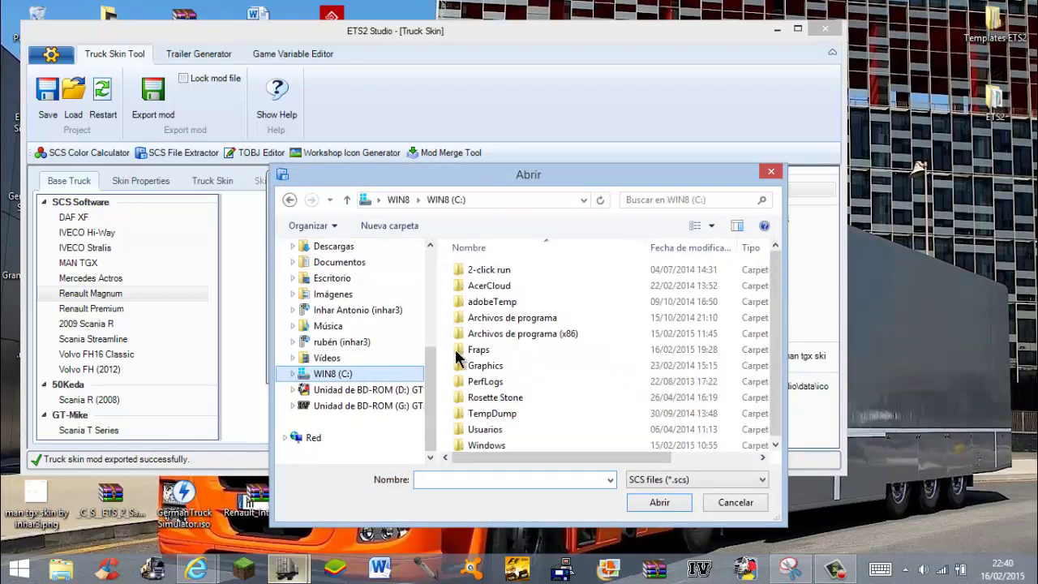
pyautogui.doubleClick(522, 333)
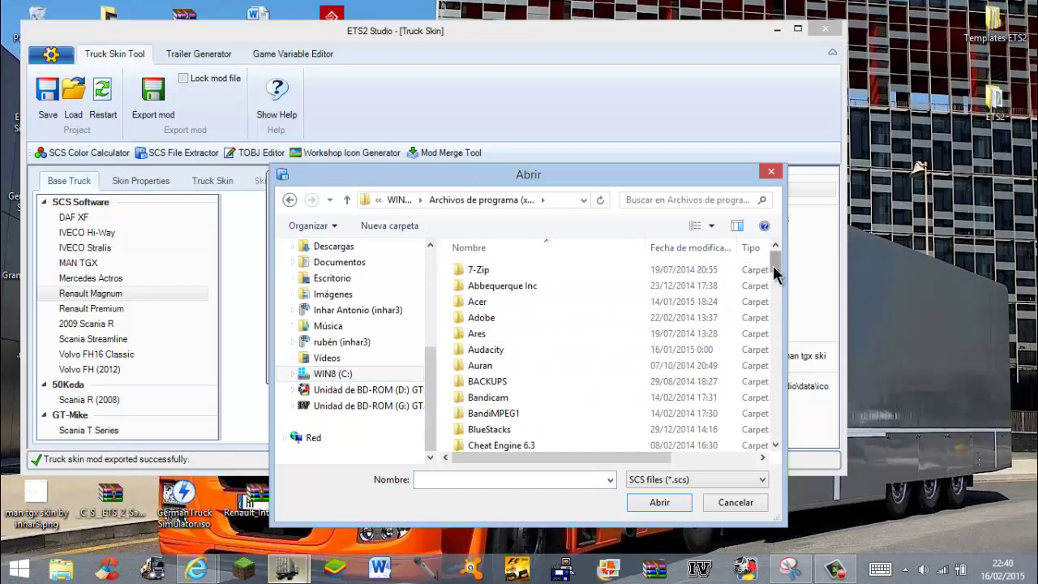
pyautogui.moveTo(772, 265); pyautogui.dragTo(774, 296)
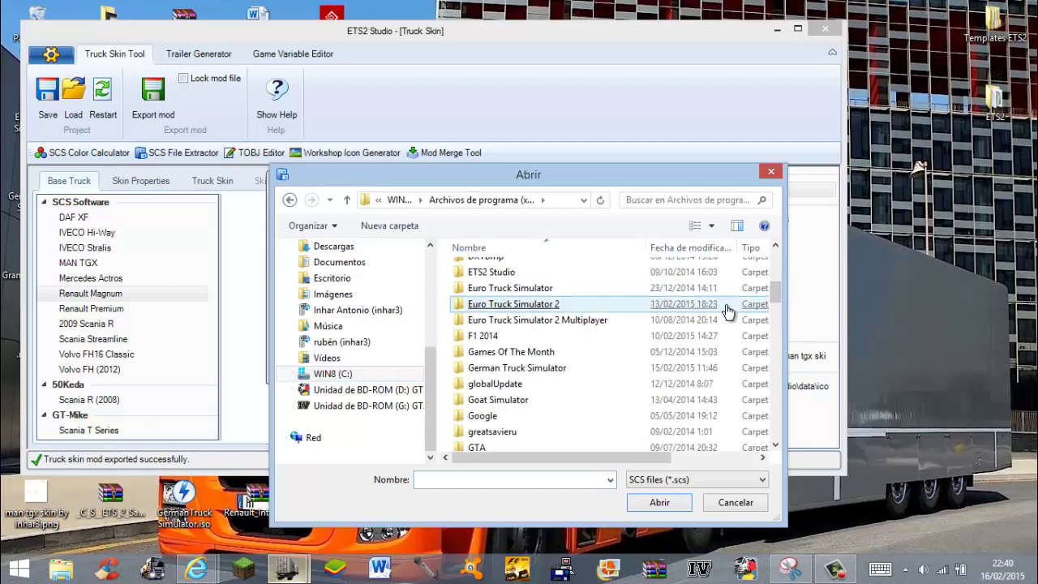
pyautogui.doubleClick(727, 311)
pyautogui.click(547, 322)
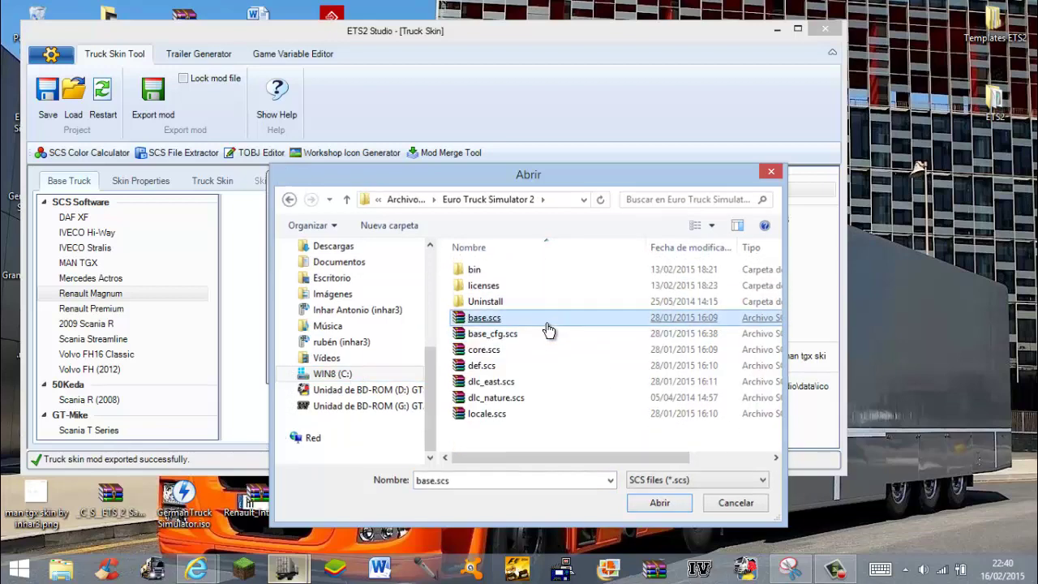
pyautogui.doubleClick(548, 328)
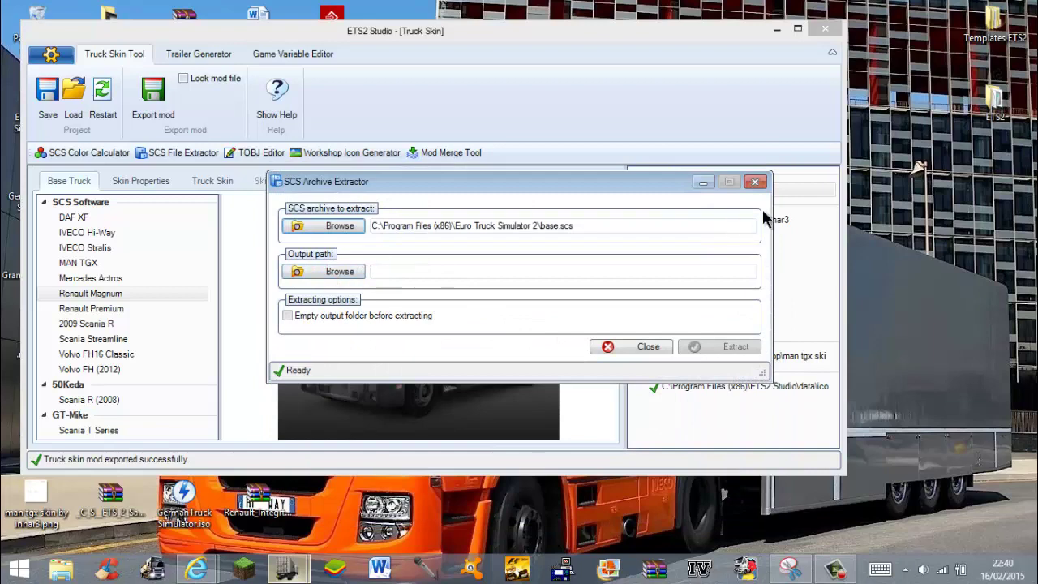
pyautogui.click(755, 184)
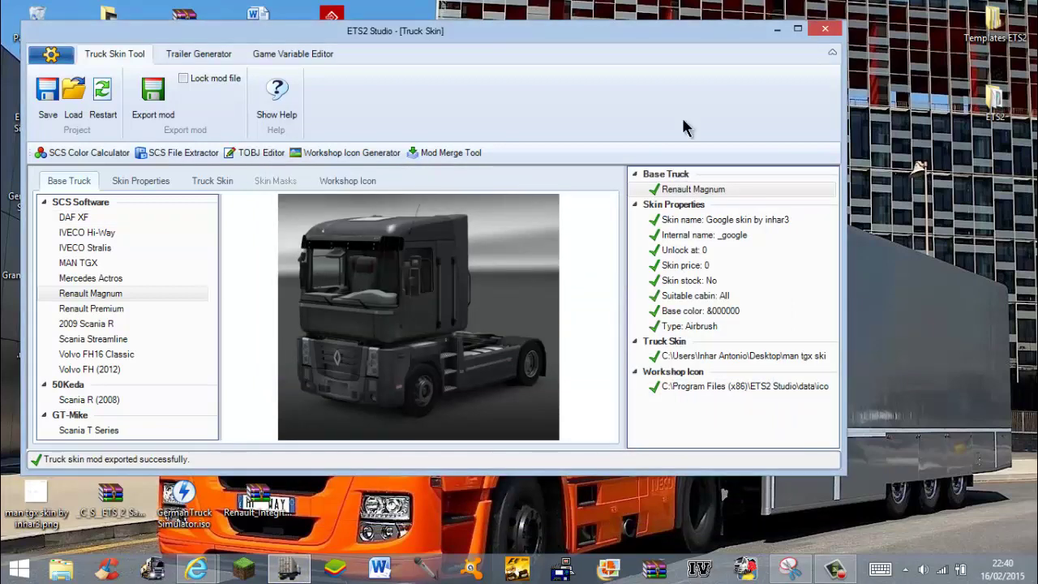
pyautogui.click(779, 30)
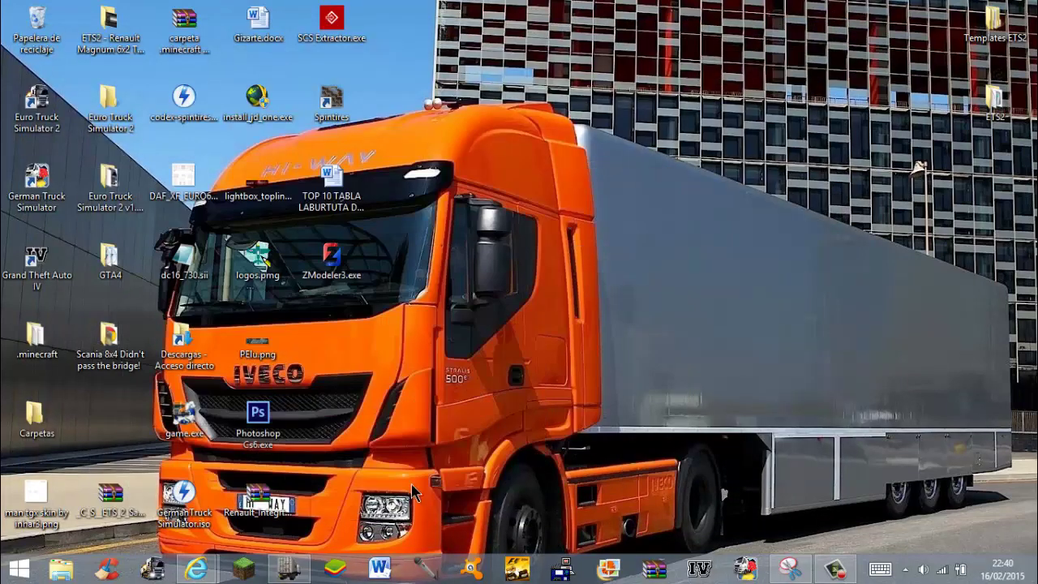
# - Switch to Internet Explorer, search Google for "ferrari logo", and open the red-background shield image at full size
pyautogui.moveTo(195, 570)
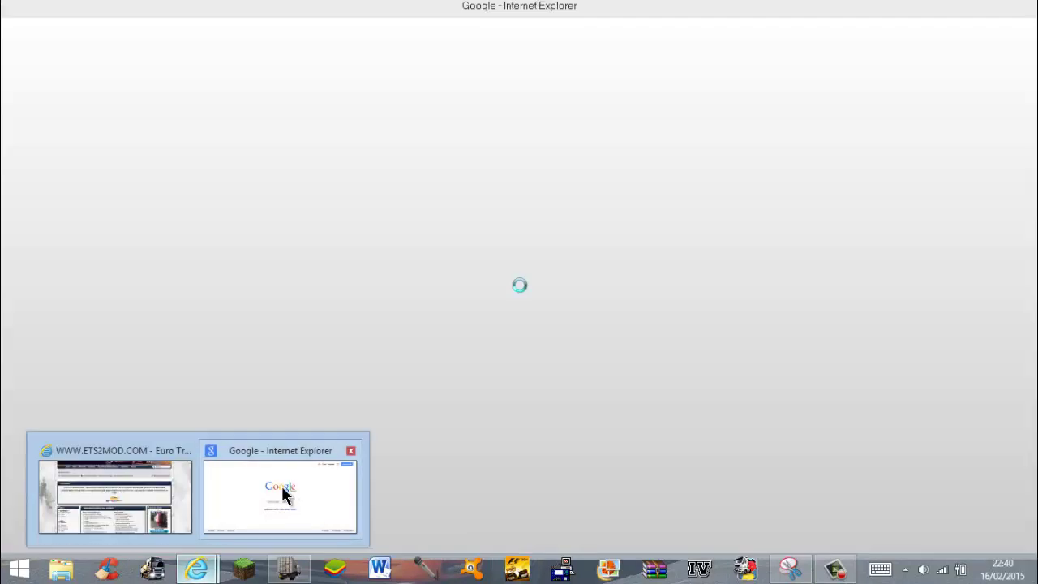
pyautogui.click(285, 493)
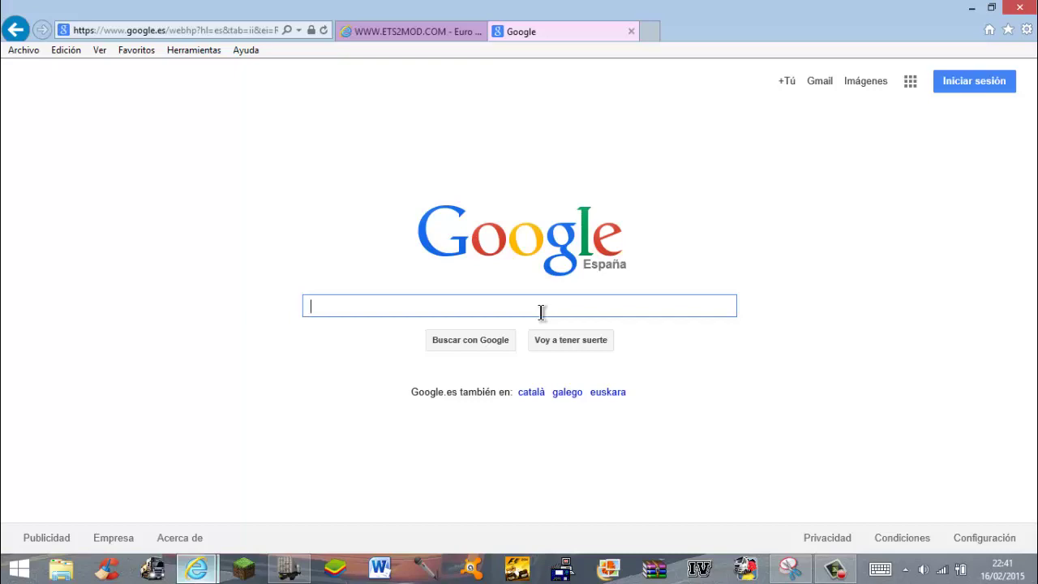
pyautogui.write('ferrari')
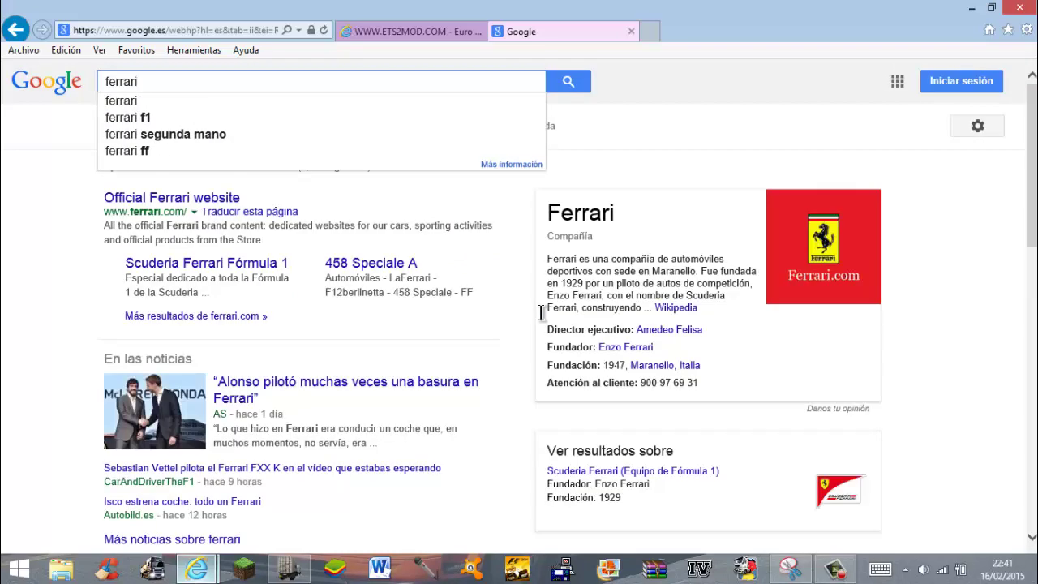
pyautogui.write(' logo')
pyautogui.press('Return')
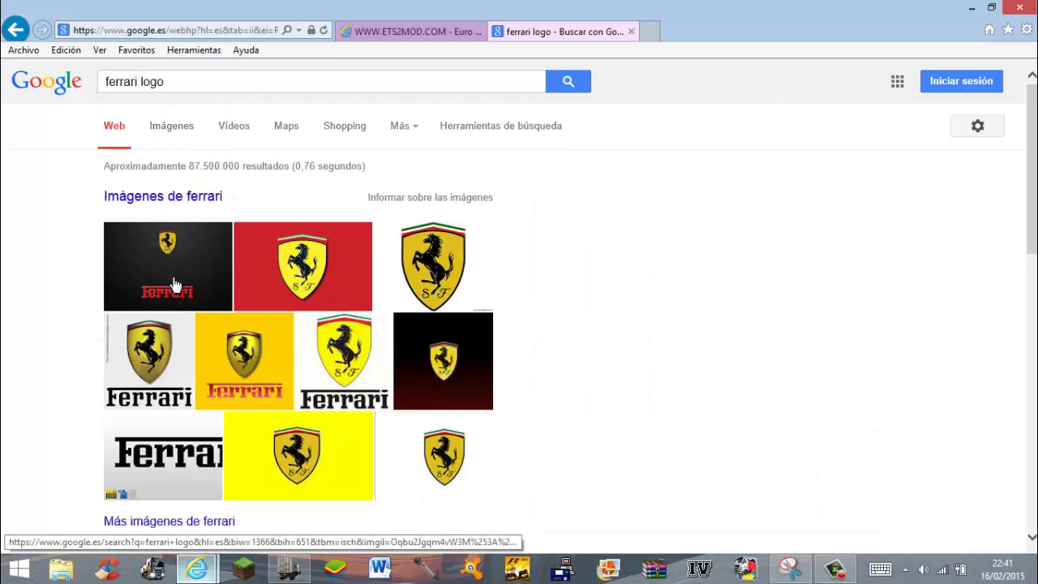
pyautogui.click(323, 271)
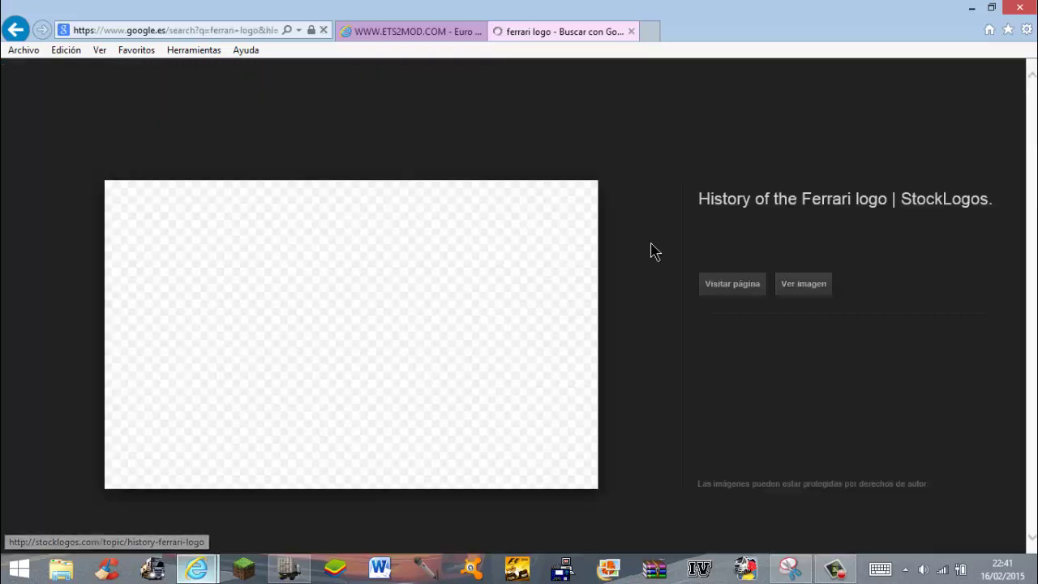
pyautogui.click(818, 293)
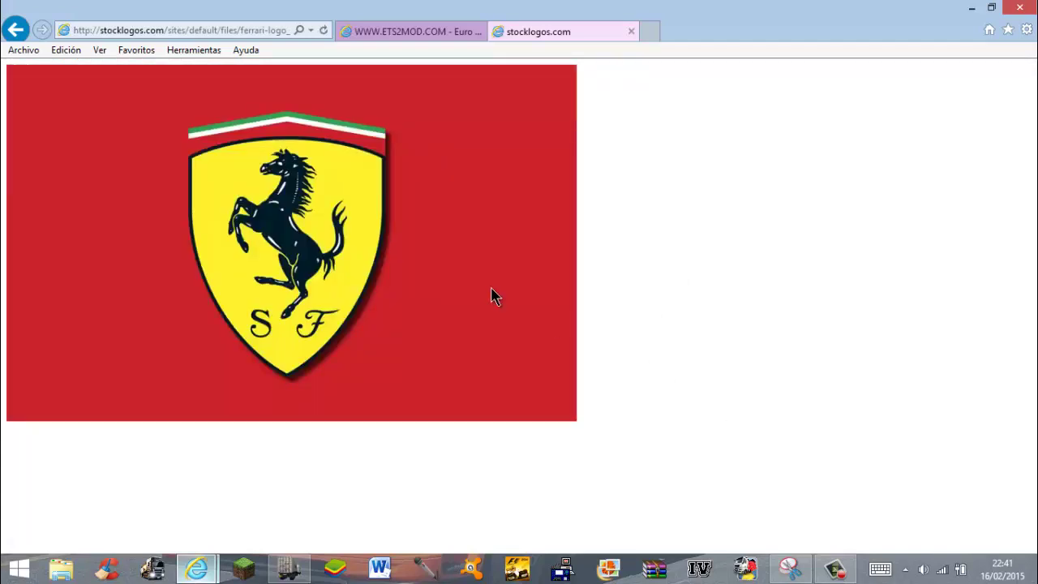
# - Close the Recortes snipping tool without saving the open snip, leaving the browser minimized
pyautogui.click(791, 568)
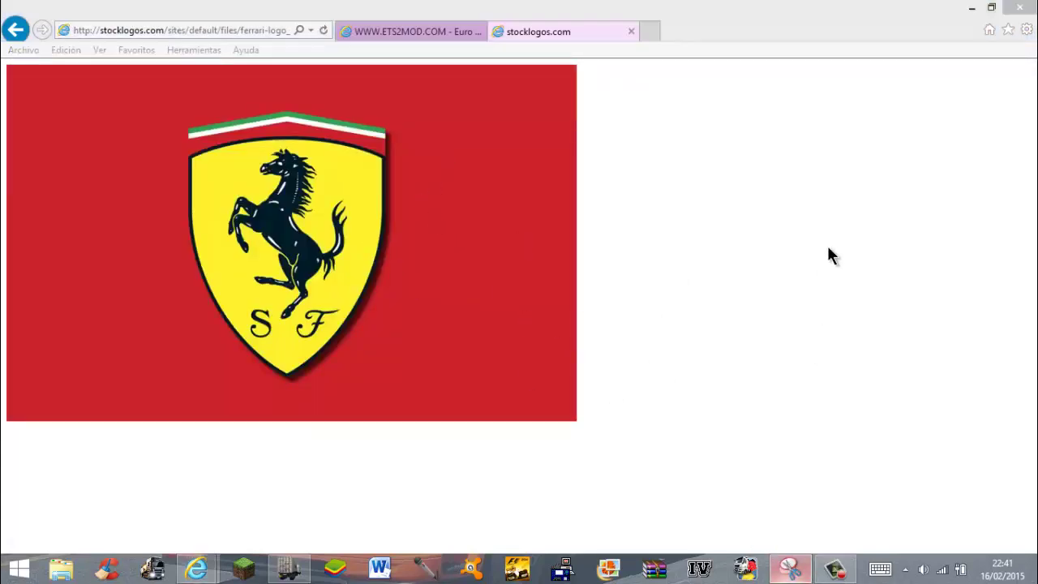
pyautogui.click(974, 7)
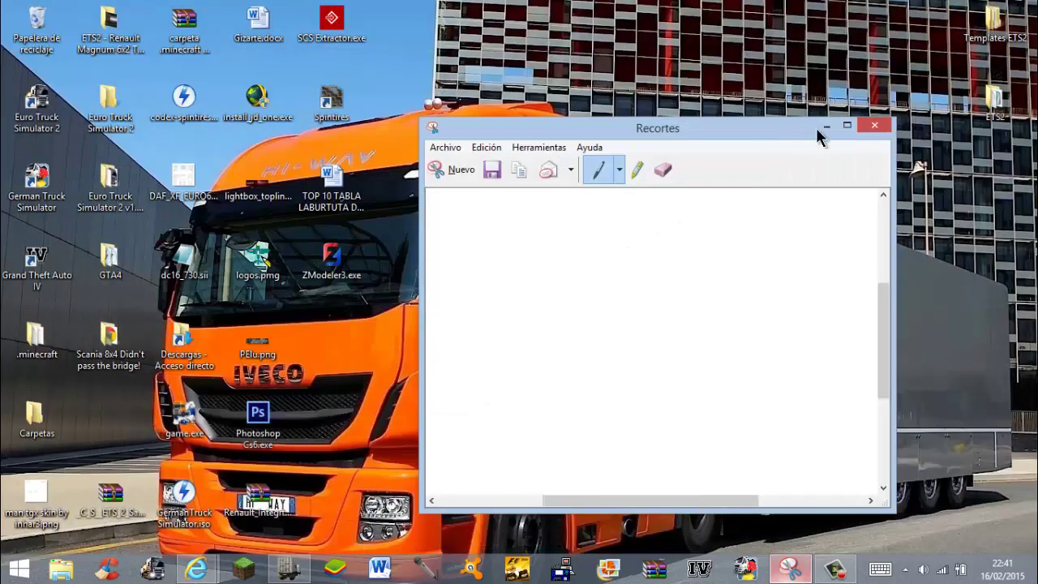
pyautogui.click(873, 125)
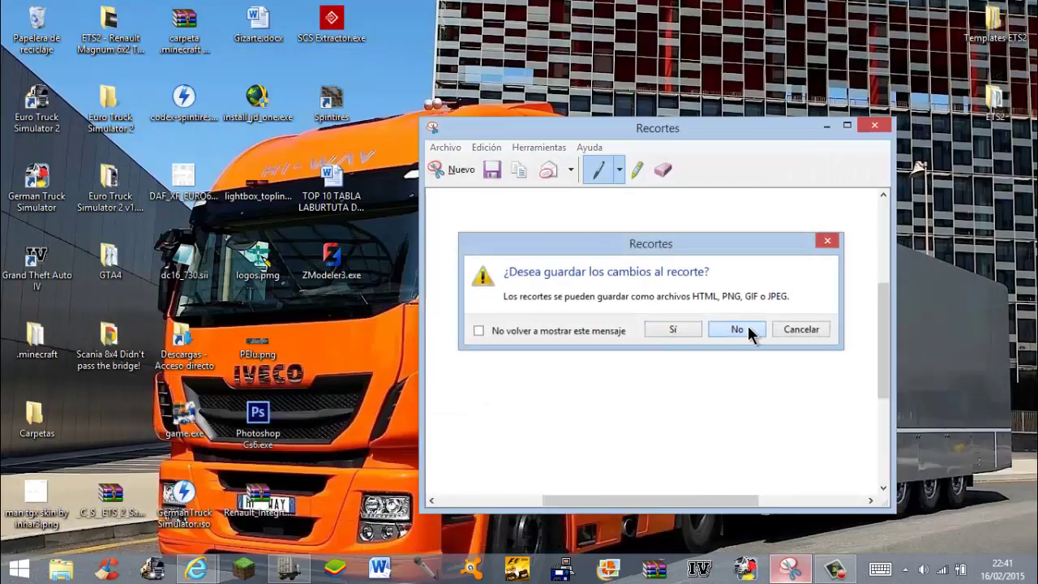
pyautogui.click(747, 325)
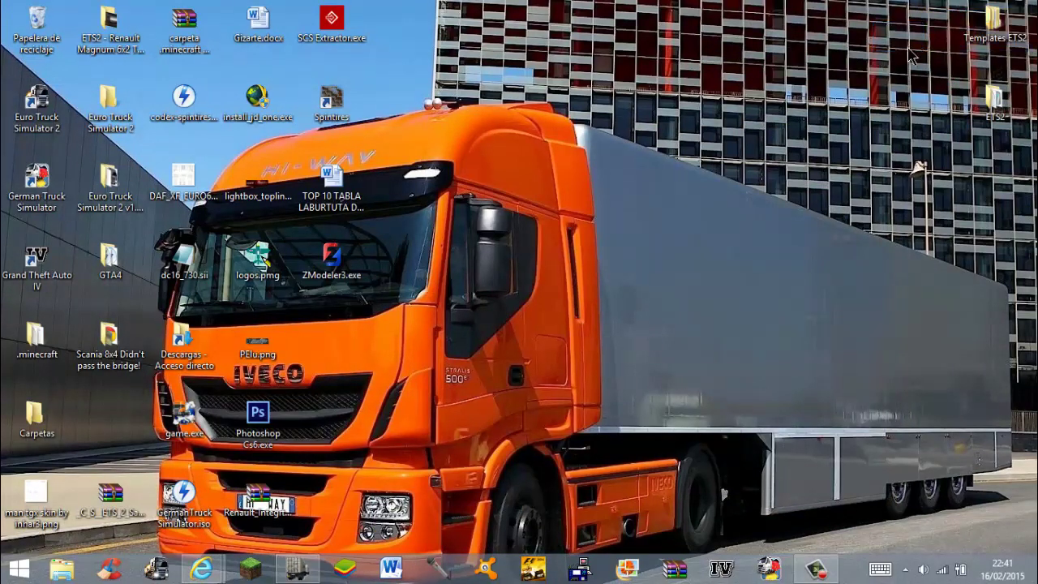
# - Open iveco_a.bmp from the iveco.stralis folder inside Templates ETS2 on the desktop
pyautogui.click(988, 42)
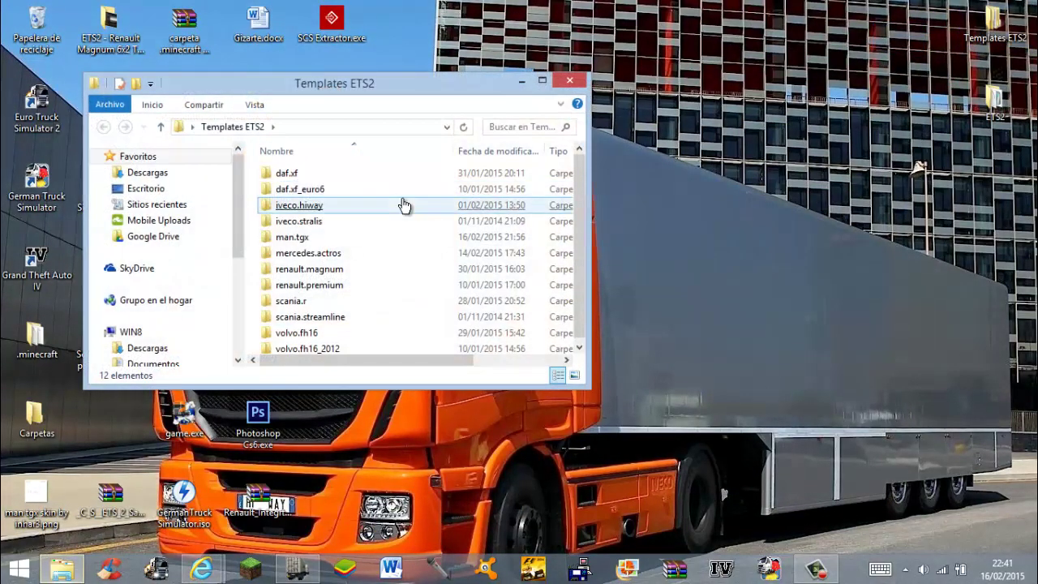
pyautogui.click(316, 225)
pyautogui.doubleClick(317, 227)
pyautogui.click(286, 232)
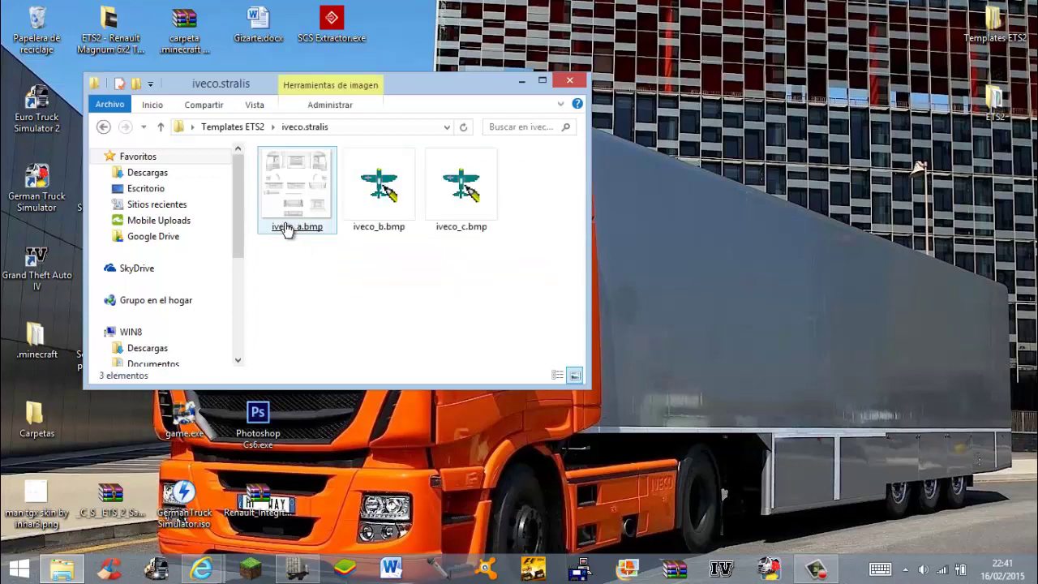
pyautogui.doubleClick(286, 229)
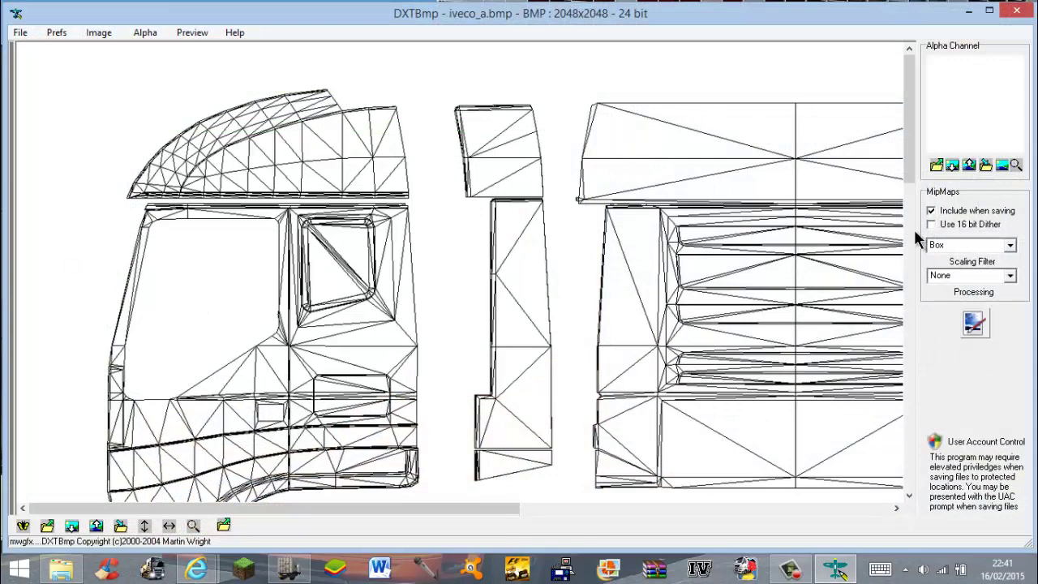
# - Send the Iveco template from DXTBmp to paint.net for editing and maximize the editor window
pyautogui.moveTo(910, 142); pyautogui.dragTo(910, 397)
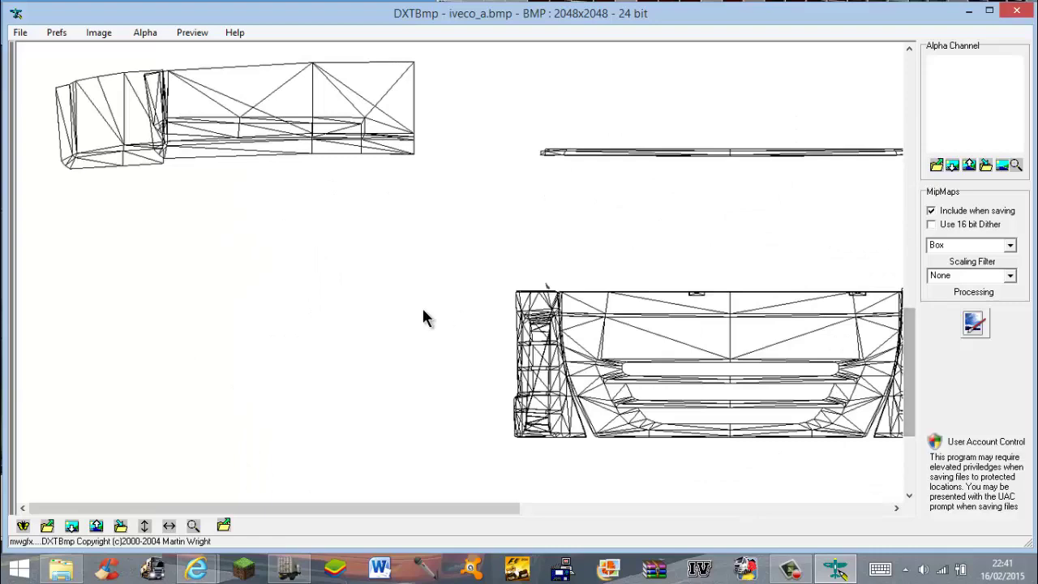
pyautogui.click(71, 525)
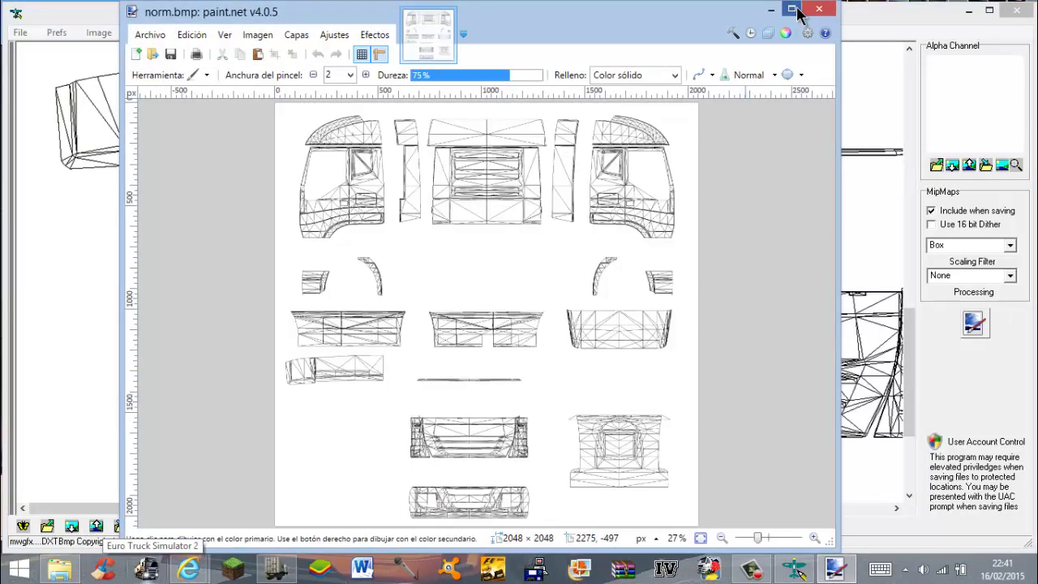
pyautogui.click(790, 8)
pyautogui.hotkey('ctrl', 'v')
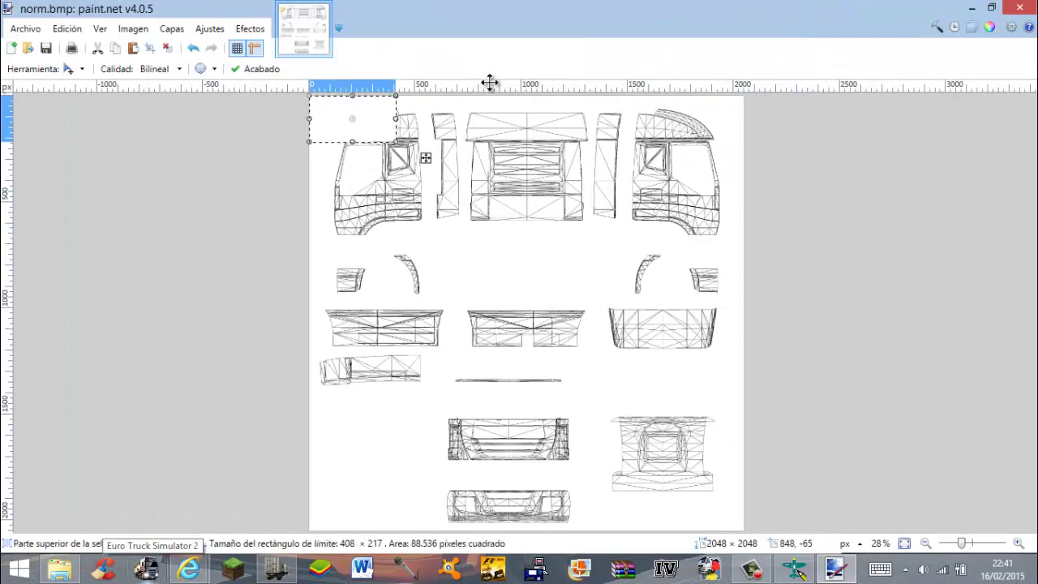
pyautogui.moveTo(386, 128); pyautogui.dragTo(464, 195)
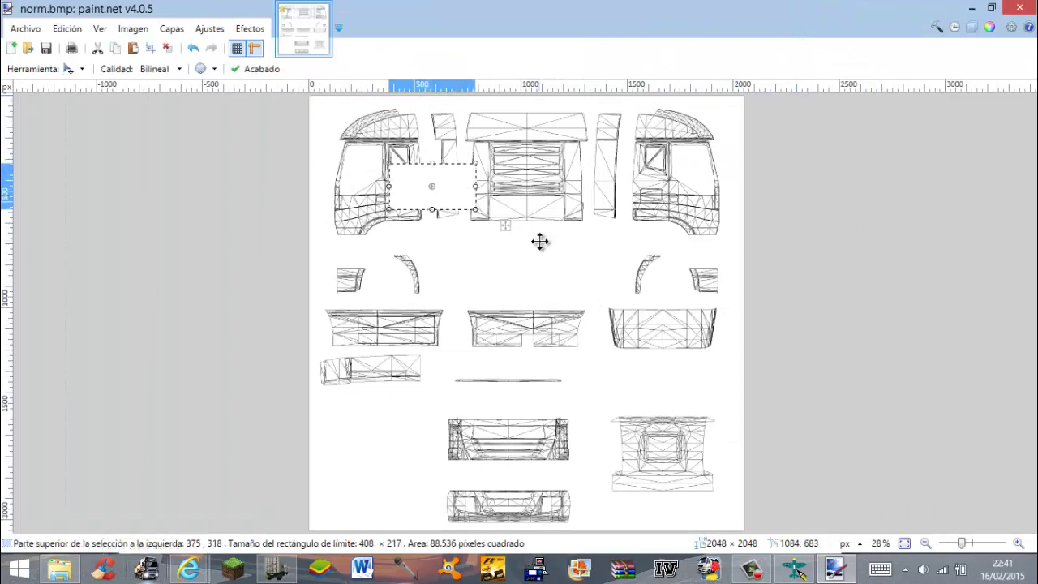
pyautogui.hotkey('ctrl', 'z')
pyautogui.hotkey('ctrl', 'z')
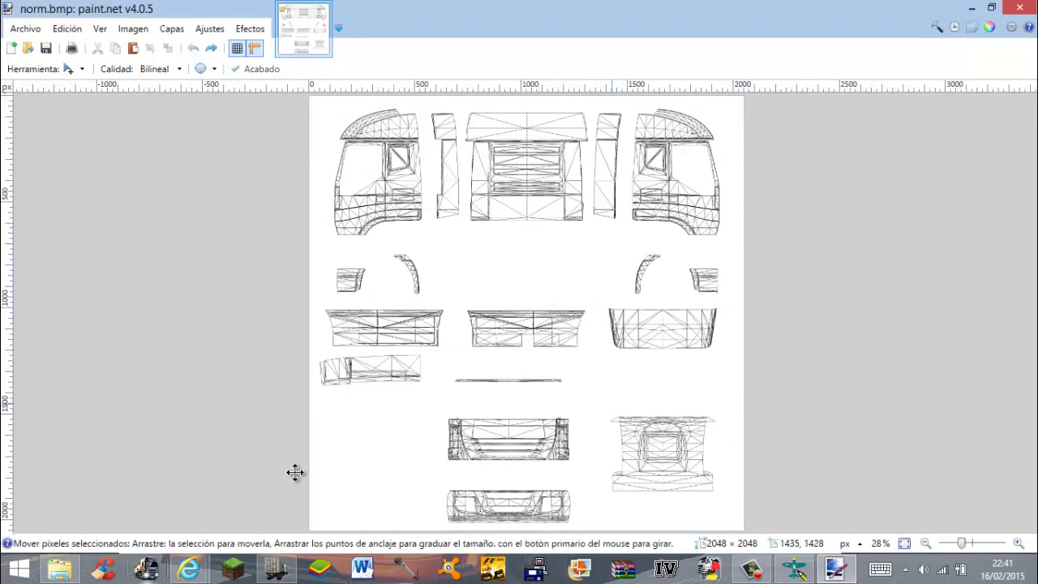
# - Switch to Internet Explorer and copy the full-size Ferrari logo image
pyautogui.moveTo(187, 571)
pyautogui.click(273, 491)
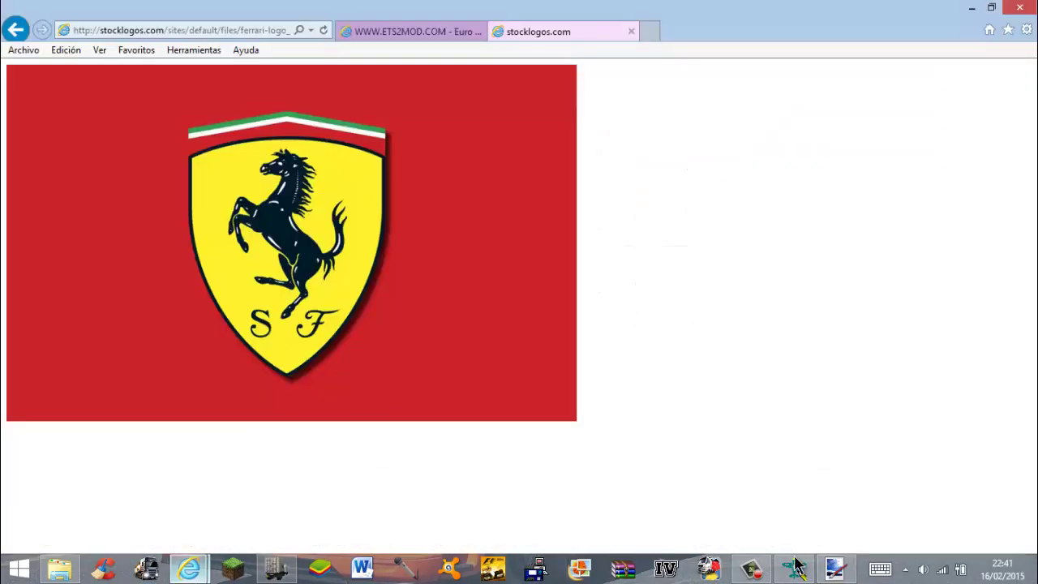
pyautogui.moveTo(794, 567)
pyautogui.rightClick(481, 234)
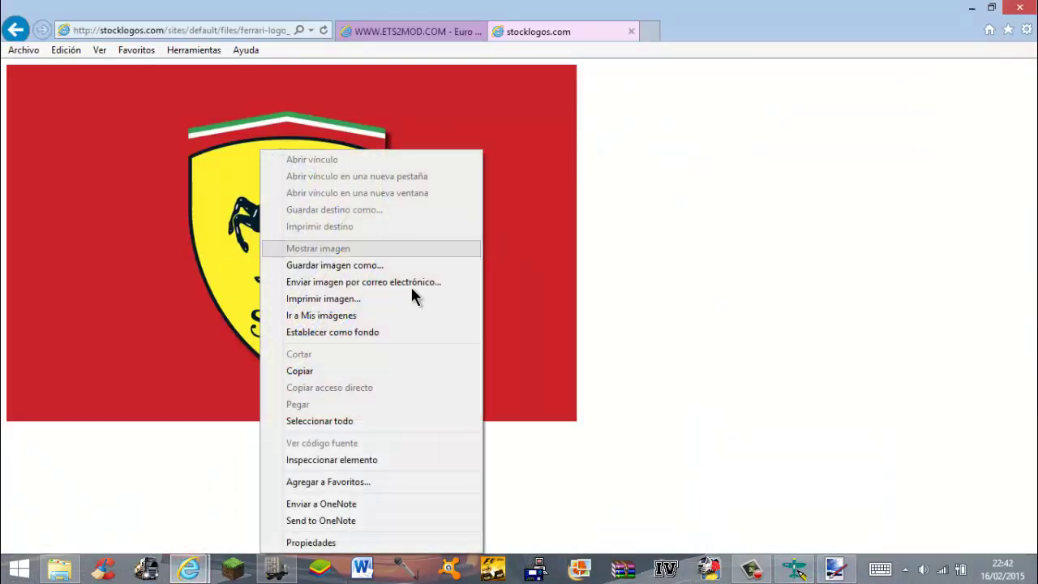
pyautogui.click(344, 367)
# - Back in paint.net, paste the Ferrari logo, shrink it to about 179 × 134 px, and place one on the lower rear of each cab side
pyautogui.moveTo(835, 568)
pyautogui.click(827, 434)
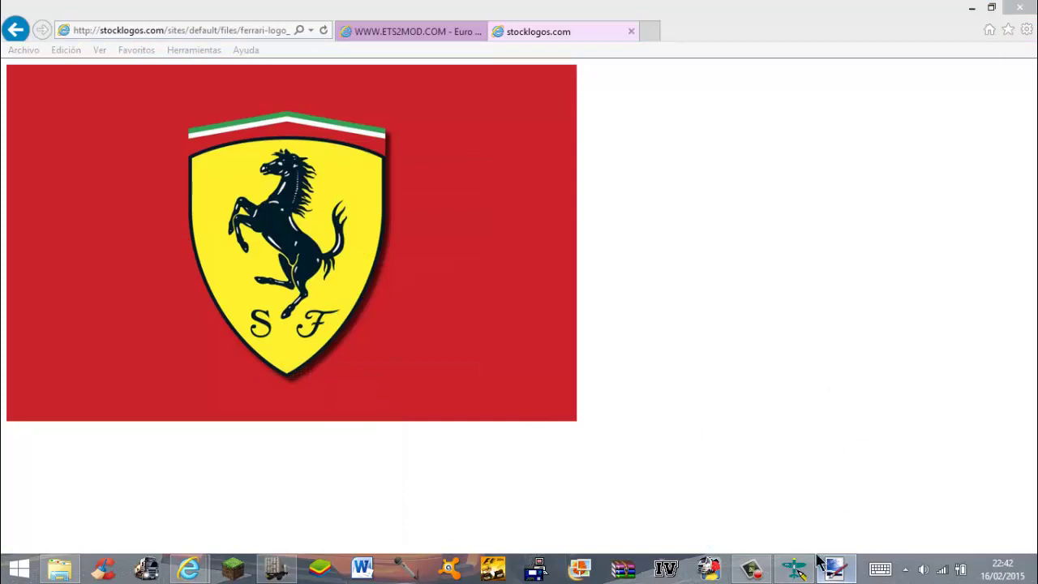
pyautogui.click(970, 10)
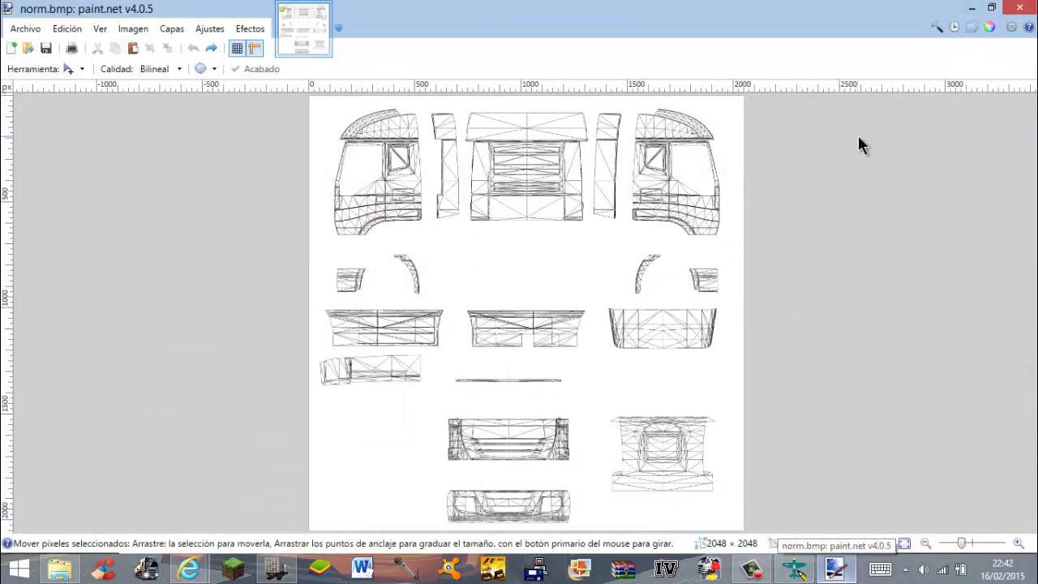
pyautogui.hotkey('ctrl', 'v')
pyautogui.moveTo(462, 115); pyautogui.dragTo(463, 160)
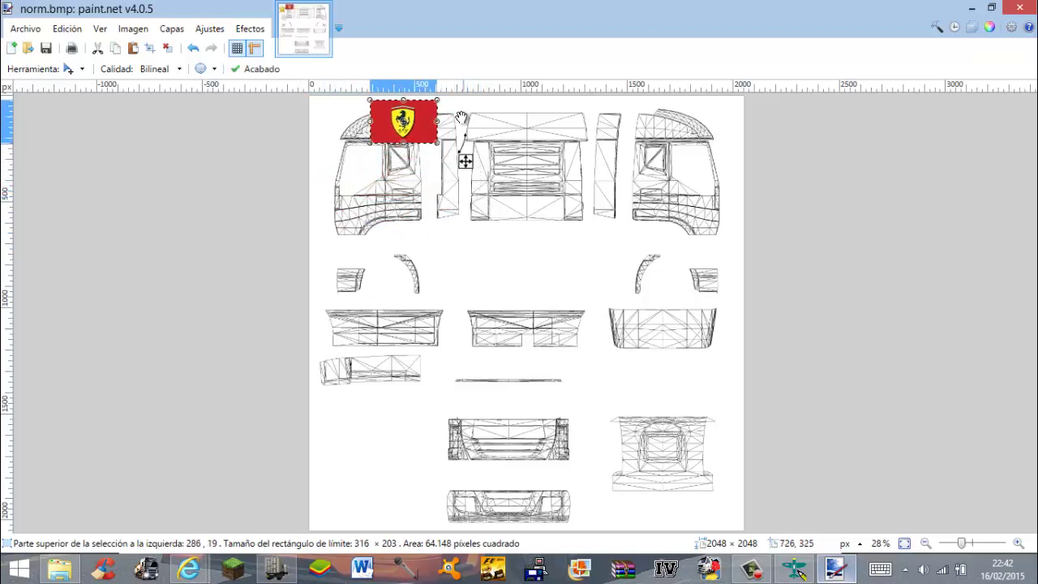
pyautogui.moveTo(435, 106); pyautogui.dragTo(408, 121)
pyautogui.moveTo(435, 165); pyautogui.dragTo(702, 233)
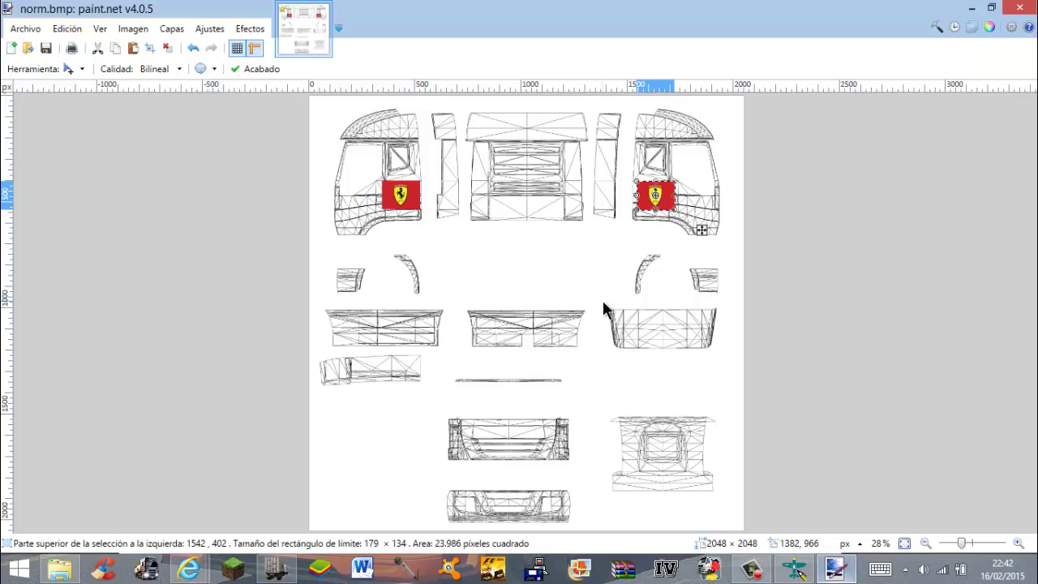
# - Try moving a Ferrari logo onto the front grille part of the template, and undo the move
pyautogui.moveTo(700, 231); pyautogui.dragTo(524, 463)
pyautogui.hotkey('ctrl', 'z')
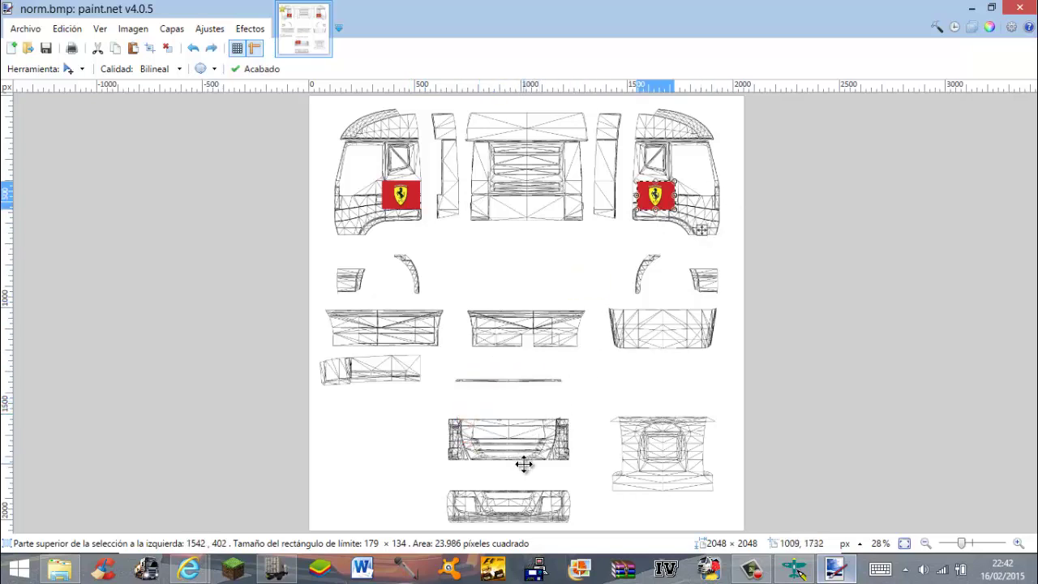
# - Switch to Internet Explorer, dismiss the crash dialog, and open the black Ferrari lettering from the "ferrari logo" results at full size
pyautogui.moveTo(193, 571)
pyautogui.click(241, 496)
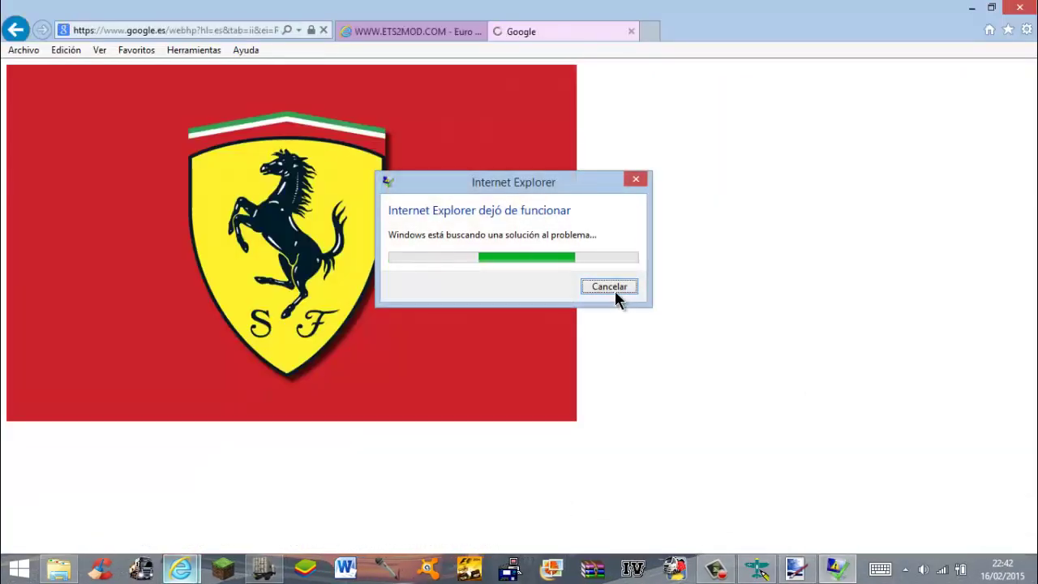
pyautogui.click(614, 291)
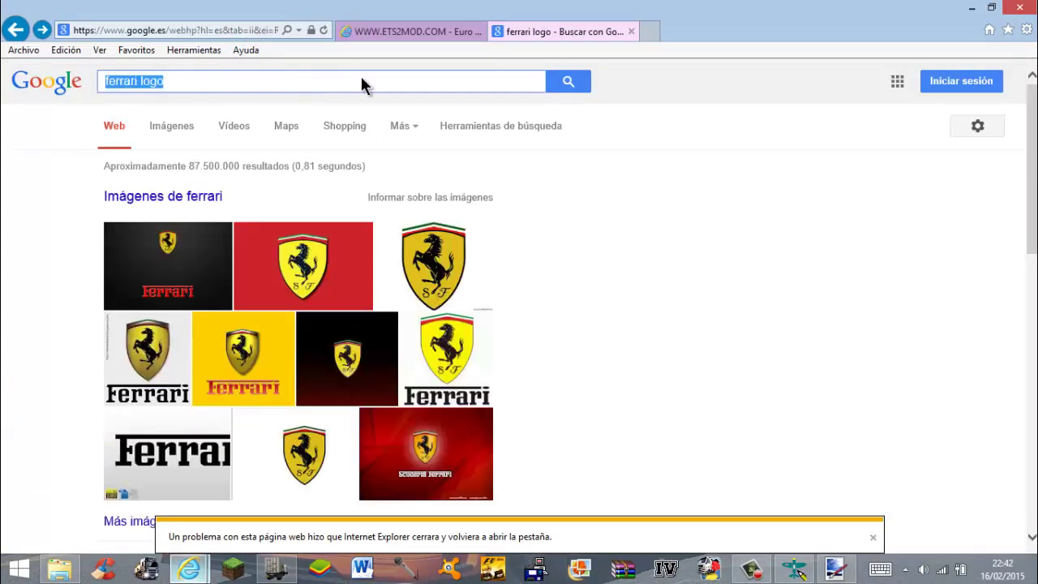
pyautogui.click(158, 461)
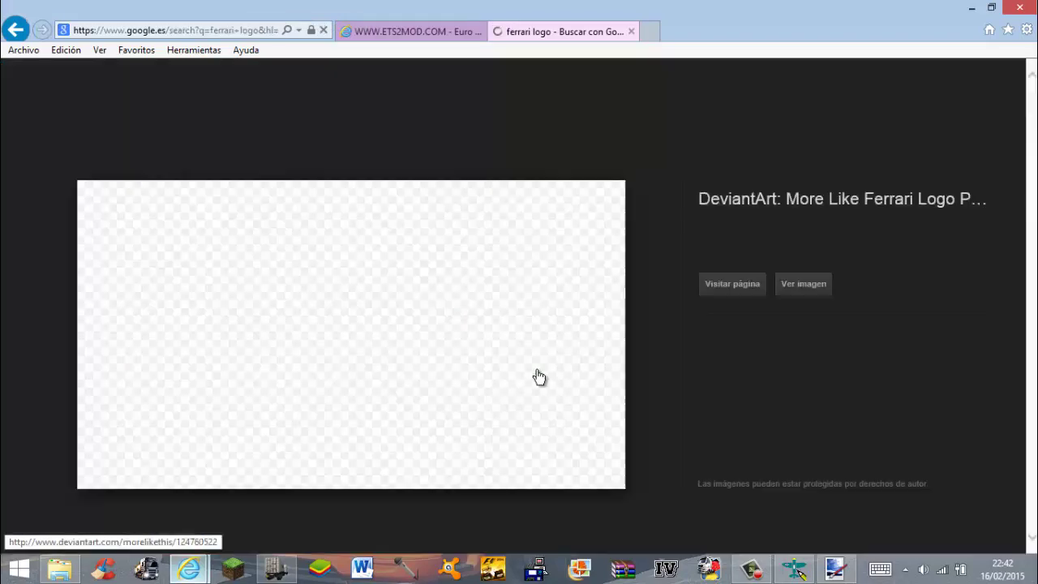
pyautogui.click(815, 285)
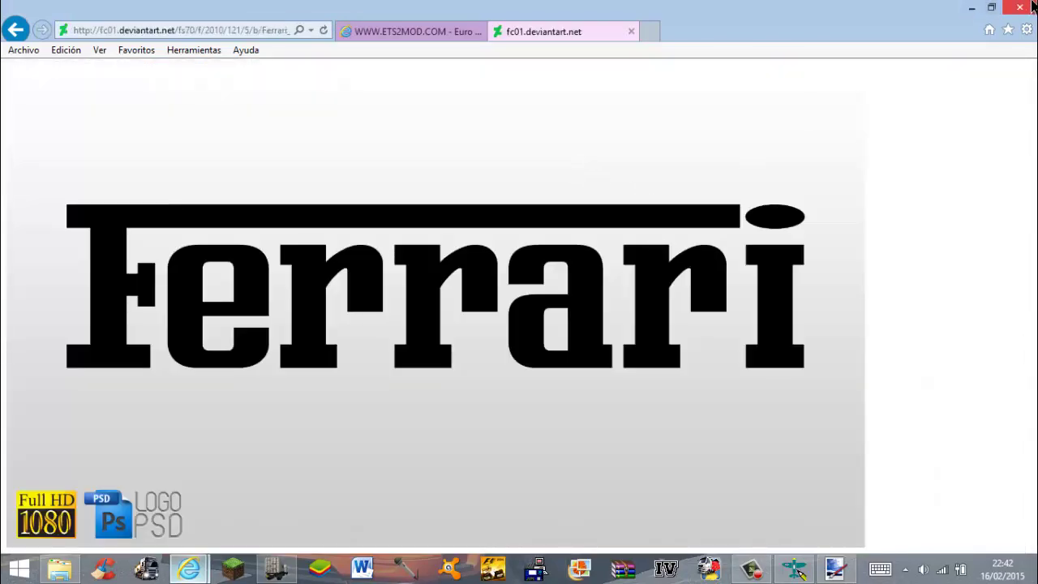
# - Restore the browser to a smaller, roughly centred window and launch the Recortes snipping tool
pyautogui.click(991, 7)
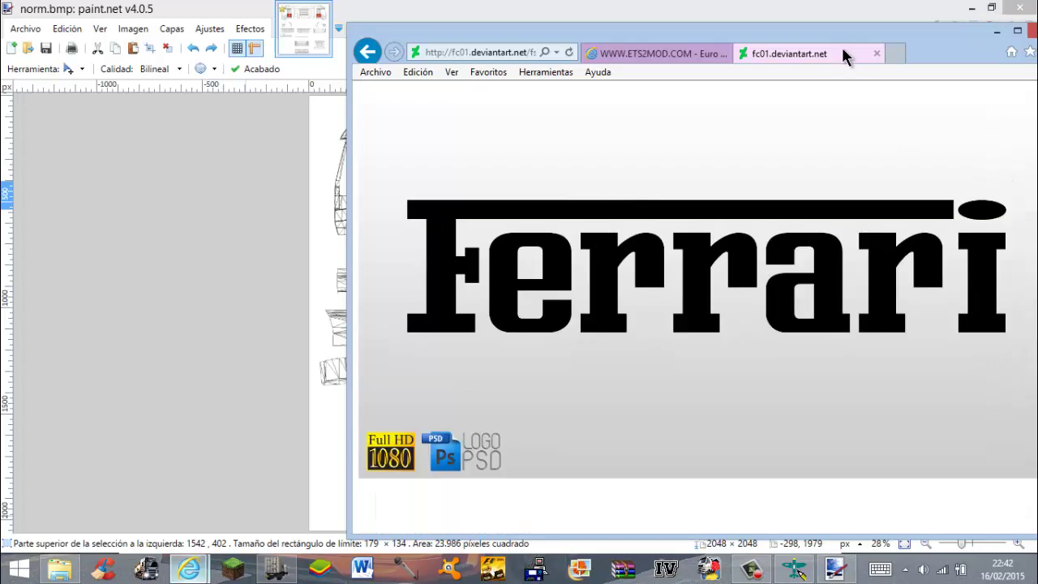
pyautogui.moveTo(860, 43); pyautogui.dragTo(743, 52)
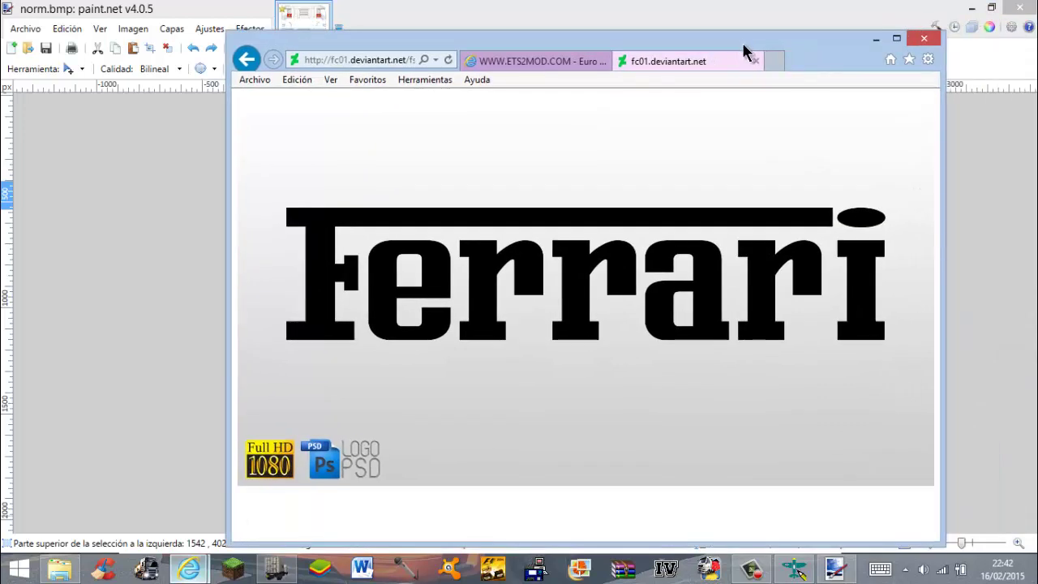
pyautogui.press('super')
pyautogui.write('recortes')
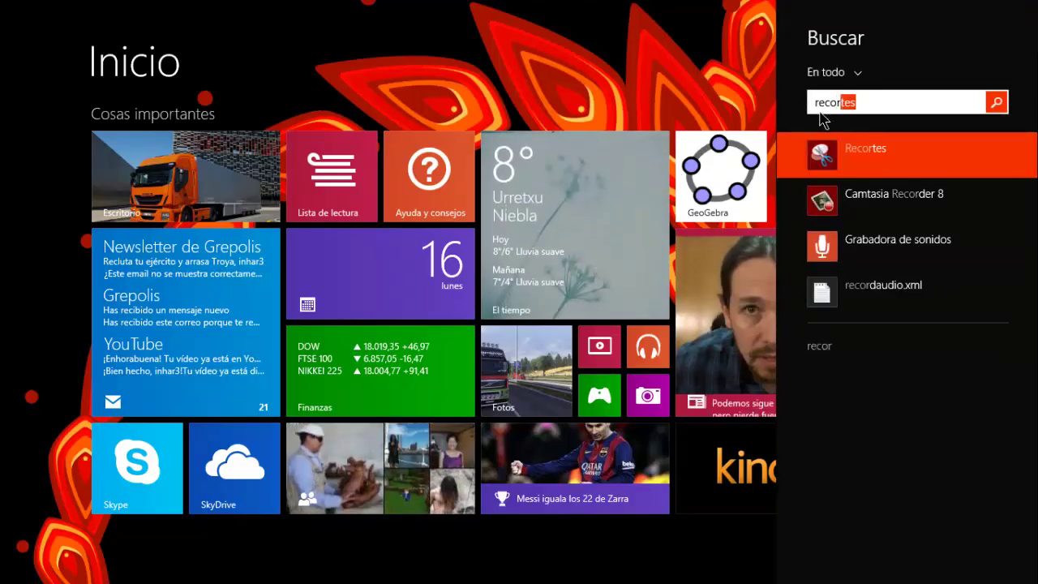
pyautogui.click(822, 144)
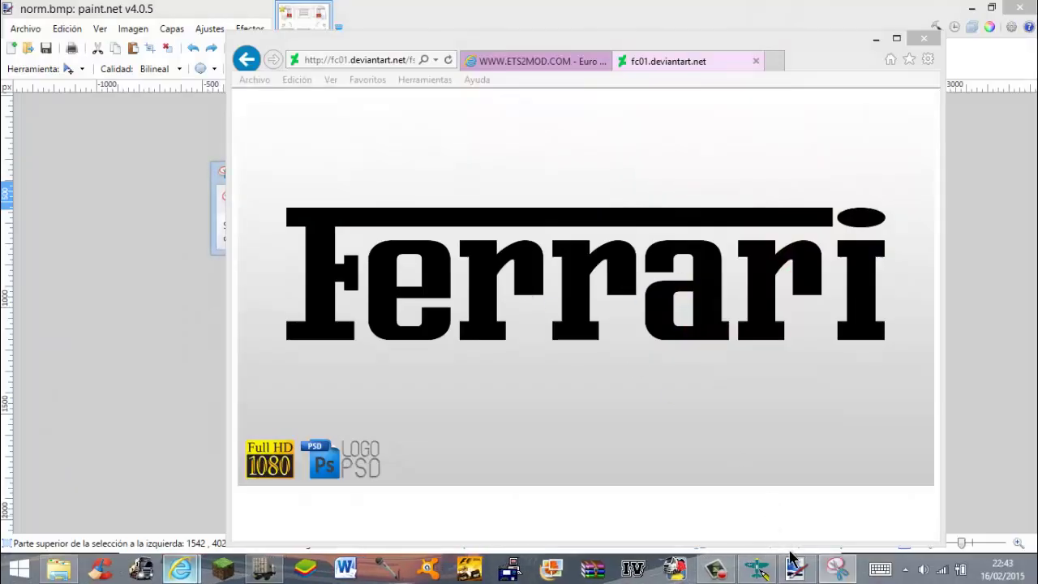
# - Minimize the paint.net and DXTBmp windows and move the browser aside to expose the desktop
pyautogui.click(978, 5)
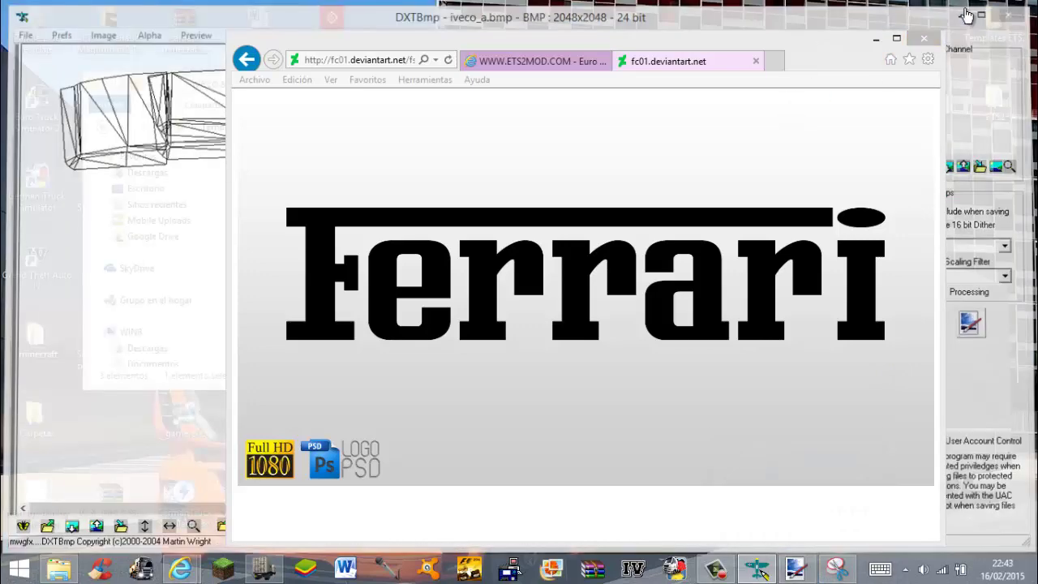
pyautogui.click(966, 16)
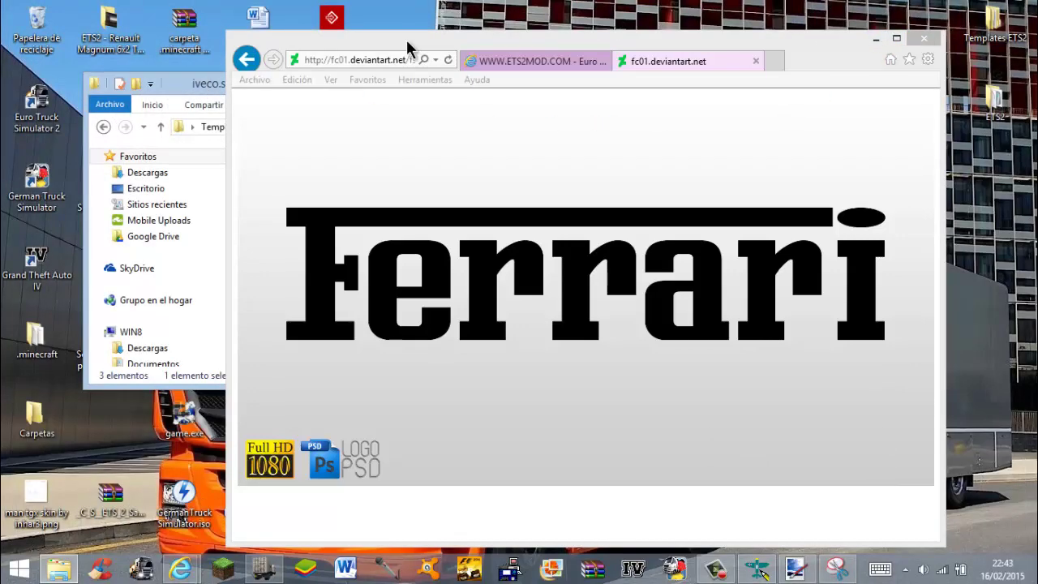
pyautogui.moveTo(408, 49); pyautogui.dragTo(482, 82)
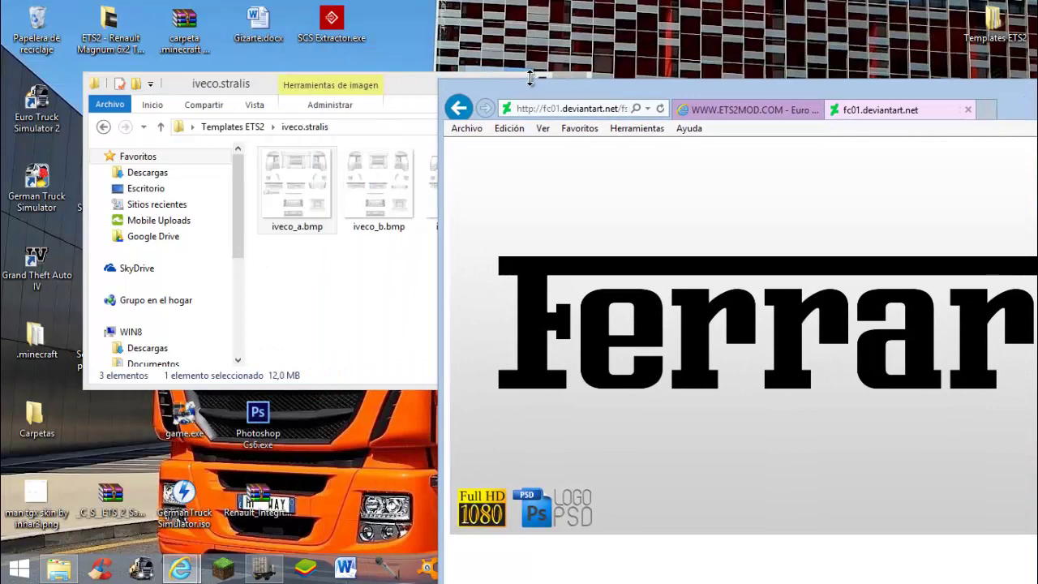
pyautogui.moveTo(513, 91); pyautogui.dragTo(46, 276)
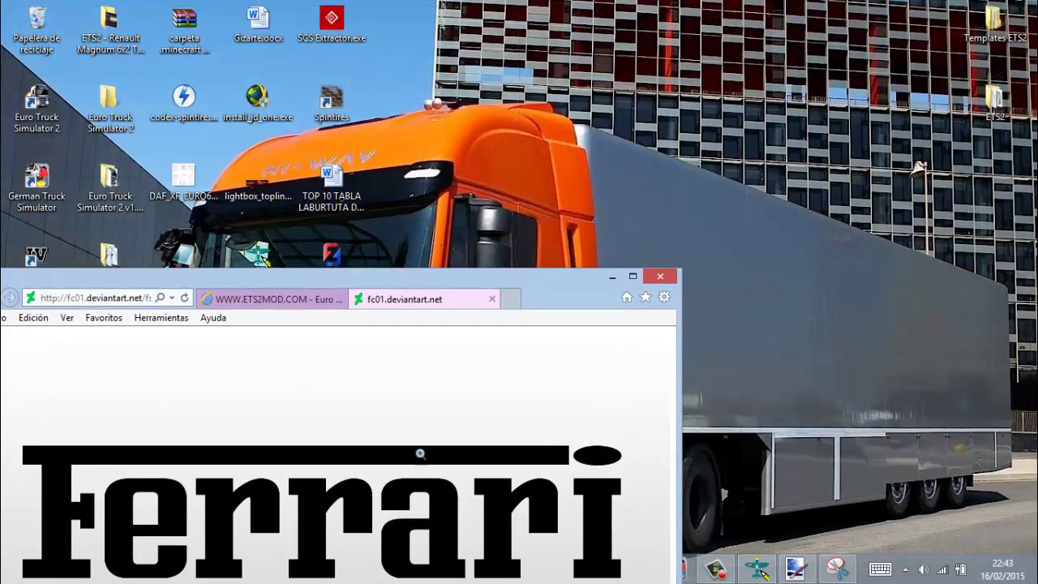
# - Bring up Recortes, move the browser so the whole Ferrari lettering shows, and snip the lettering at about 815 × 206 px
pyautogui.click(837, 568)
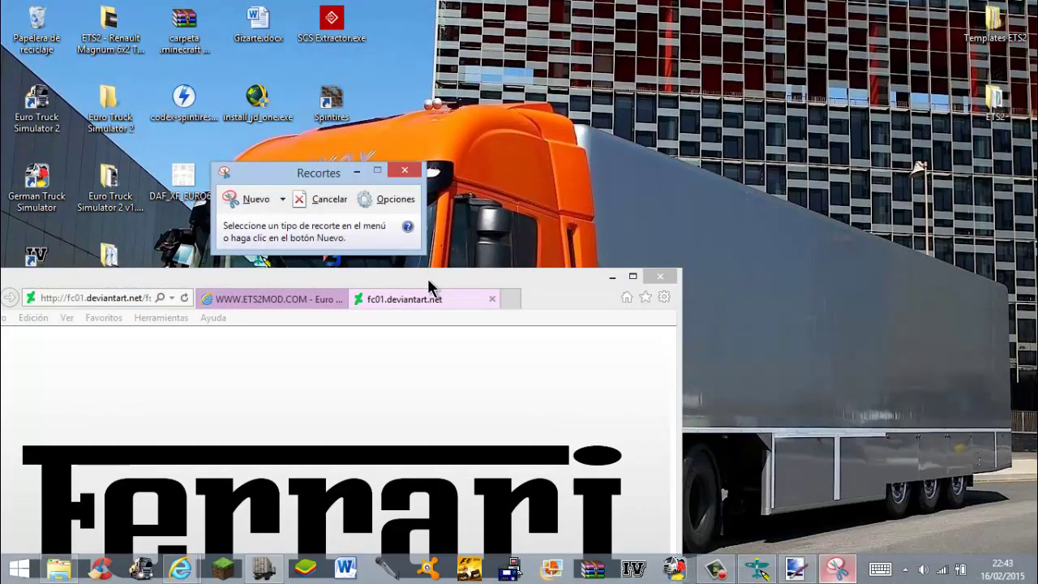
pyautogui.moveTo(428, 278); pyautogui.dragTo(604, 243)
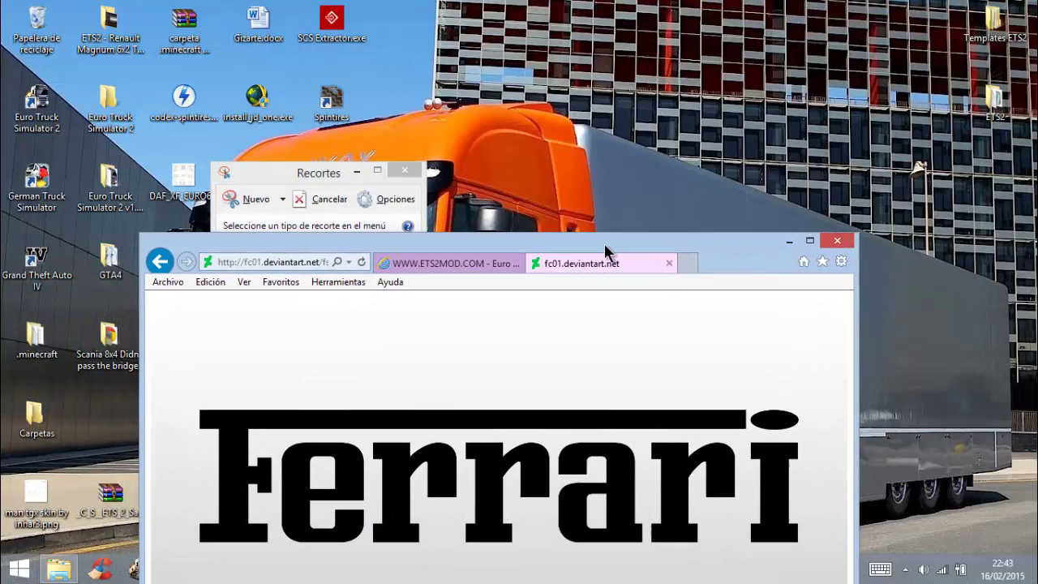
pyautogui.click(234, 201)
pyautogui.moveTo(195, 403); pyautogui.dragTo(816, 557)
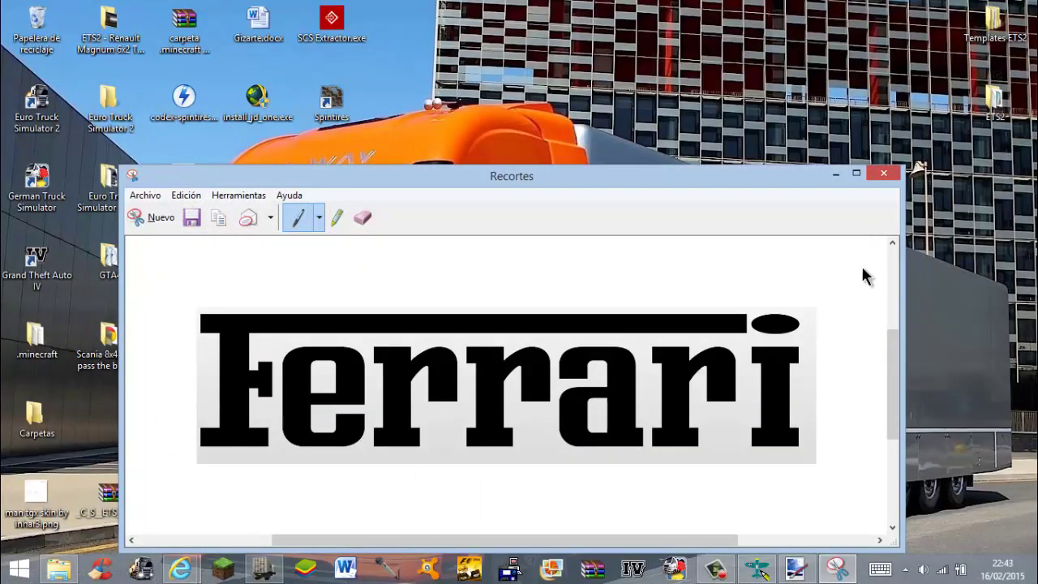
# - Paste the Ferrari lettering into paint.net, shrink it to about 291 × 65 px, and place it on the upper grille part
pyautogui.click(795, 568)
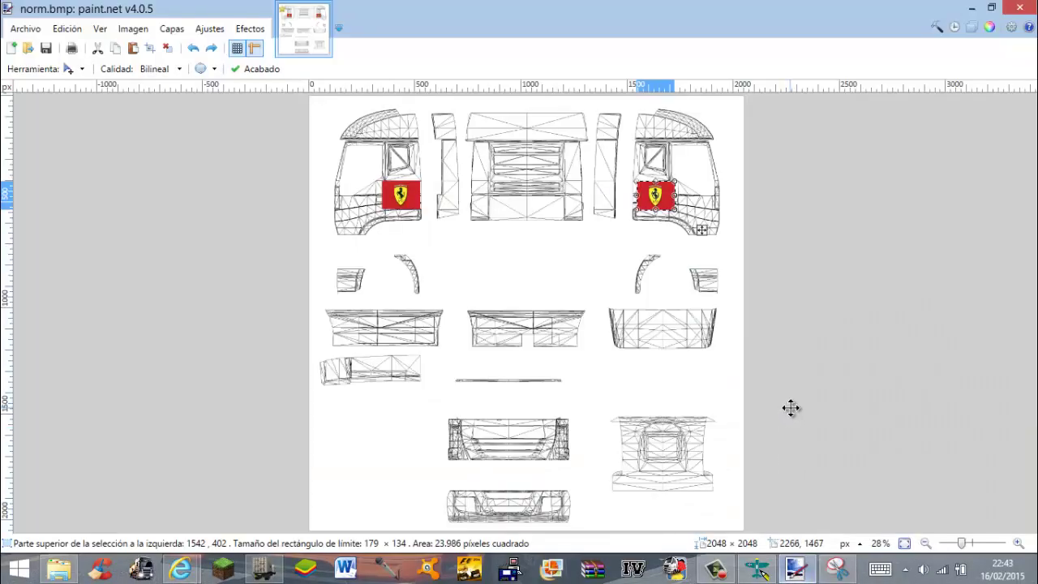
pyautogui.hotkey('ctrl', 'v')
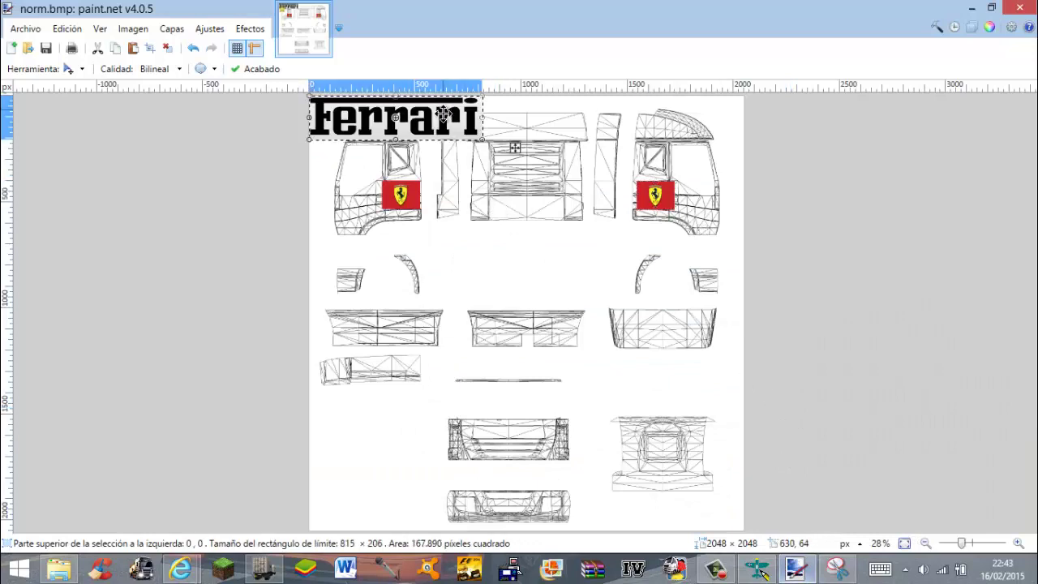
pyautogui.moveTo(442, 114); pyautogui.dragTo(479, 435)
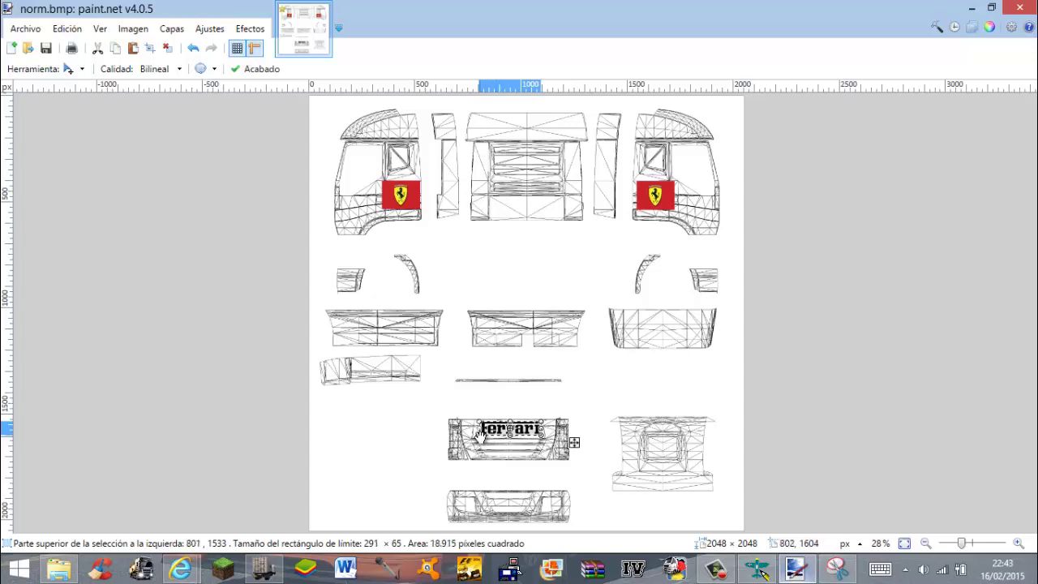
# - Switch to Internet Explorer, return to the Ferrari logo image results, and browse the Ferrari Logo Vector suggestion
pyautogui.moveTo(189, 572)
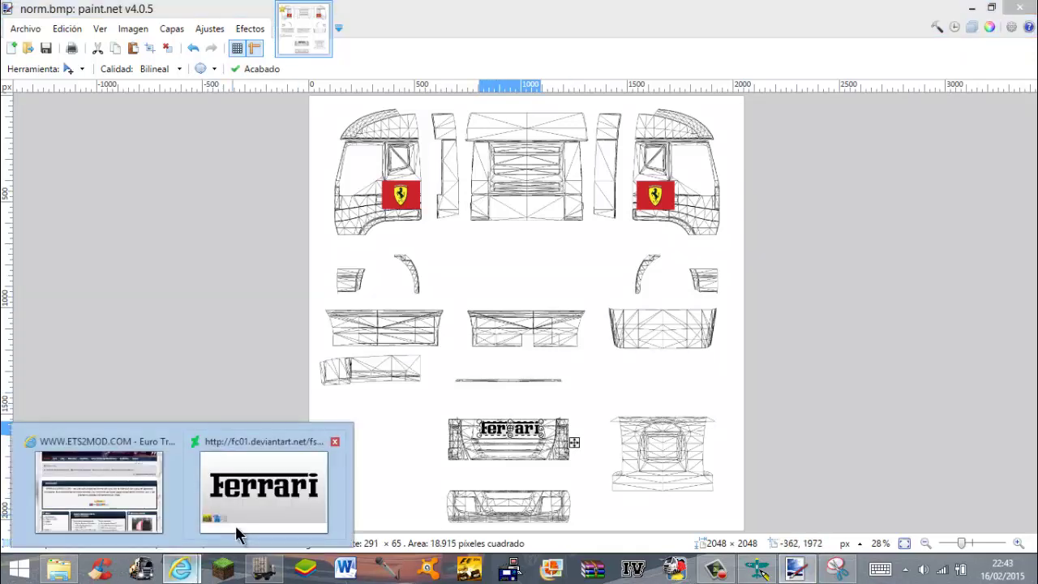
pyautogui.click(260, 499)
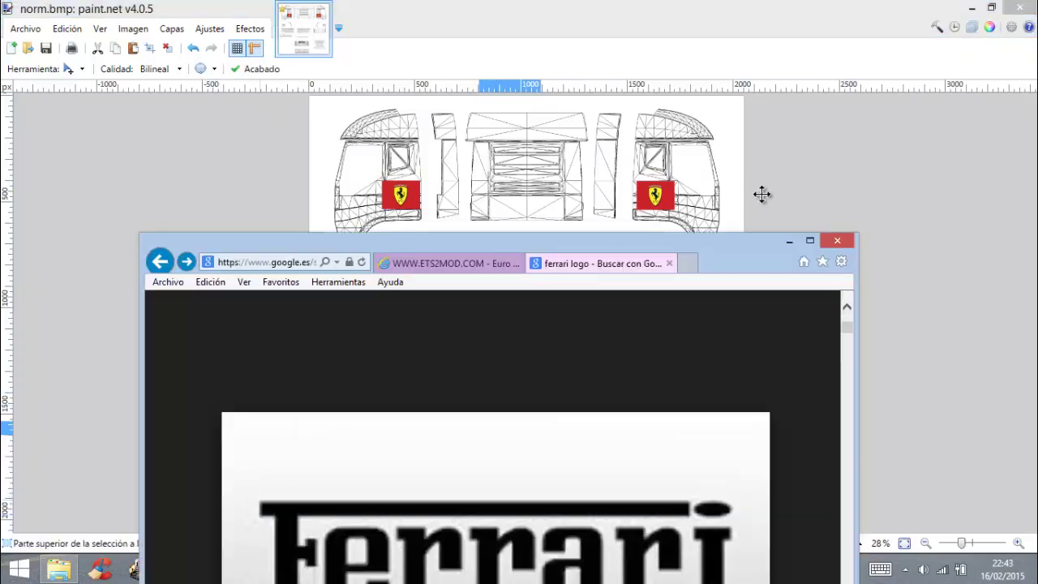
pyautogui.moveTo(848, 328); pyautogui.dragTo(847, 312)
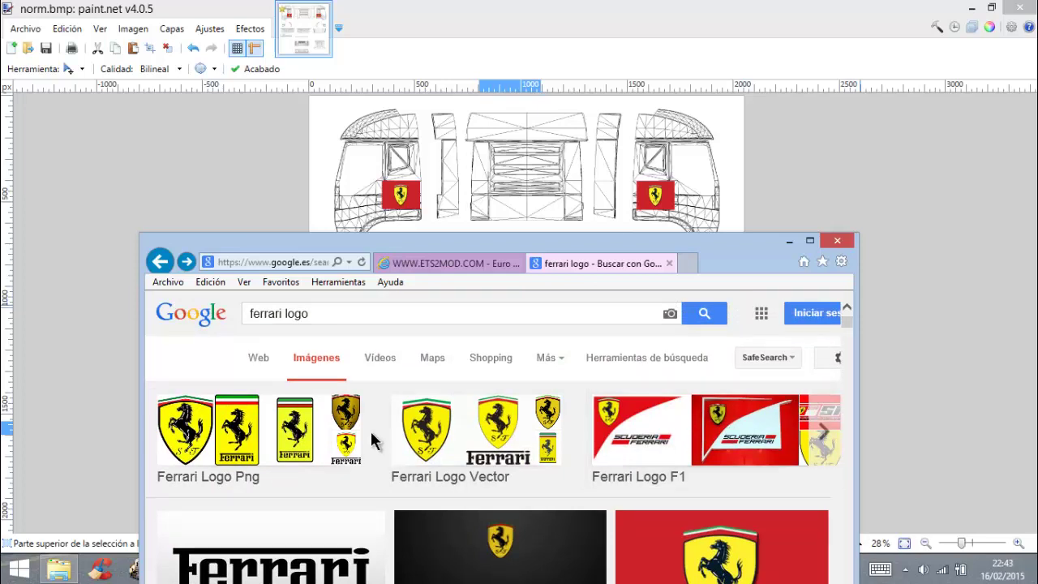
pyautogui.click(438, 440)
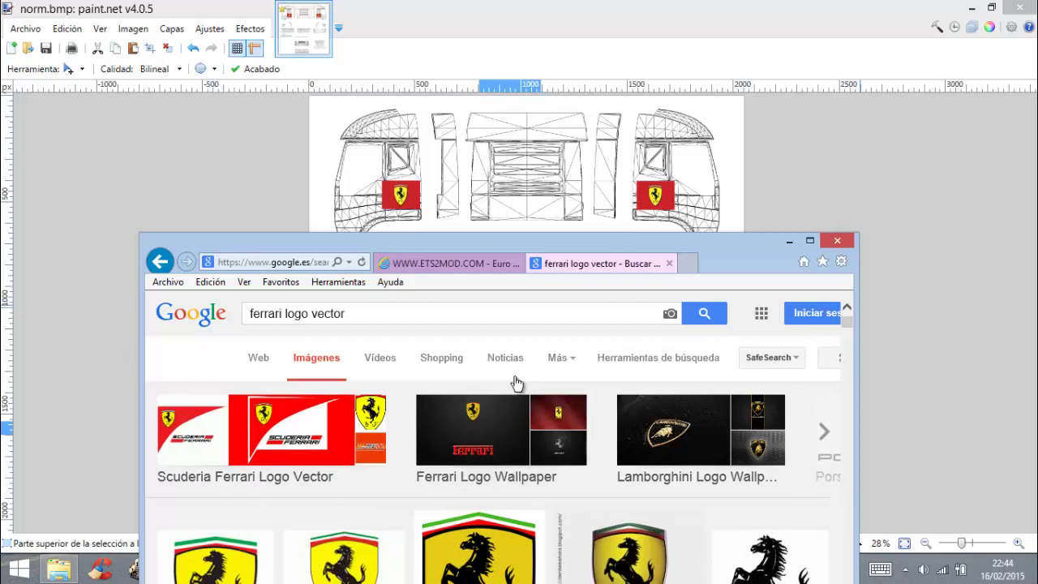
# - Replace the Google Images query and search for "rojo"
pyautogui.click(521, 318)
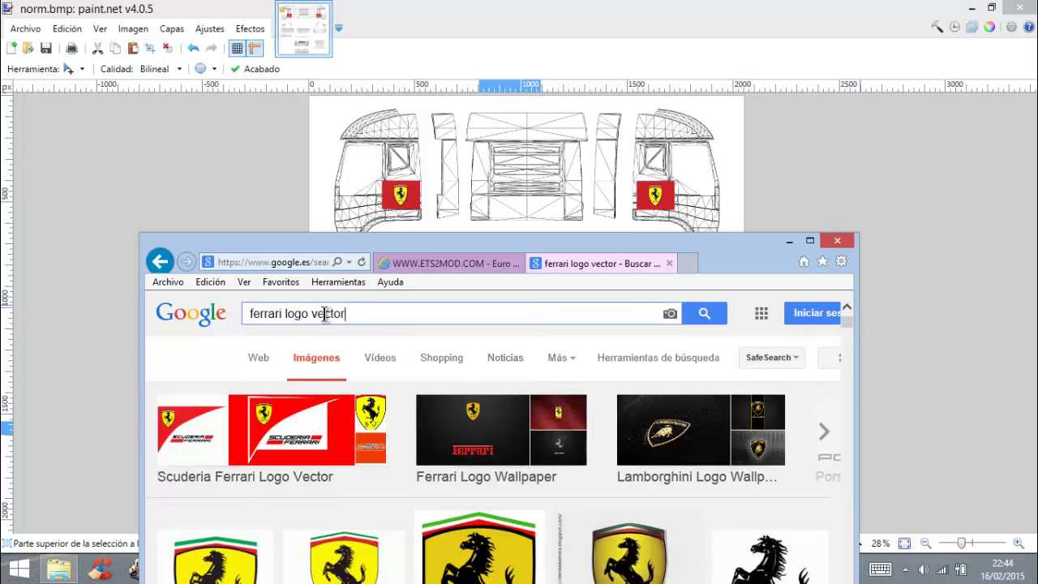
pyautogui.press('BackSpace')
pyautogui.press('BackSpace')
pyautogui.press('BackSpace')
pyautogui.press('BackSpace')
pyautogui.press('BackSpace')
pyautogui.press('BackSpace')
pyautogui.press('BackSpace')
pyautogui.write('rojo')
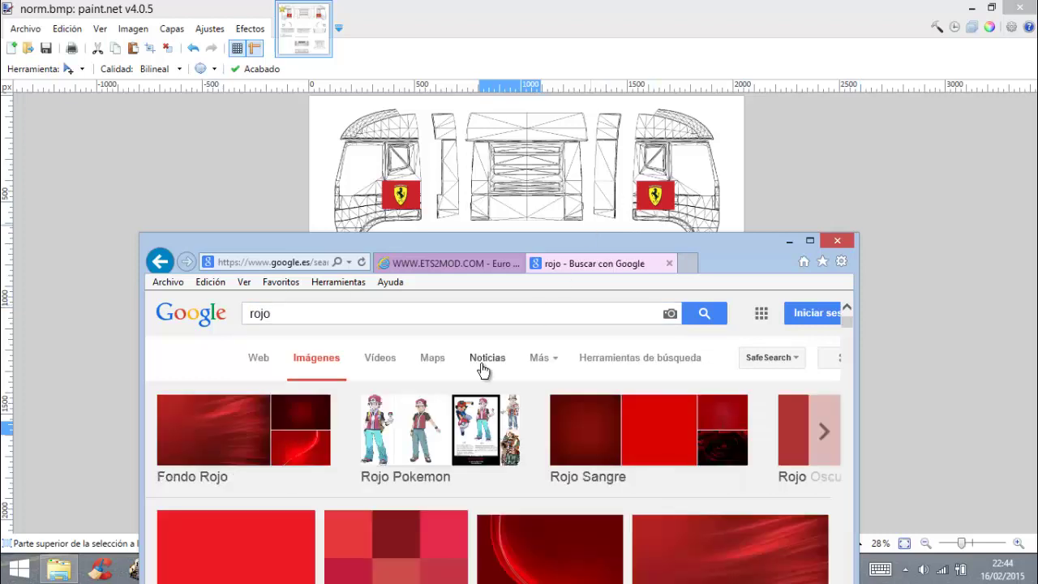
# - Open the plain red "fondo rojo" image from the results at full size
pyautogui.click(228, 550)
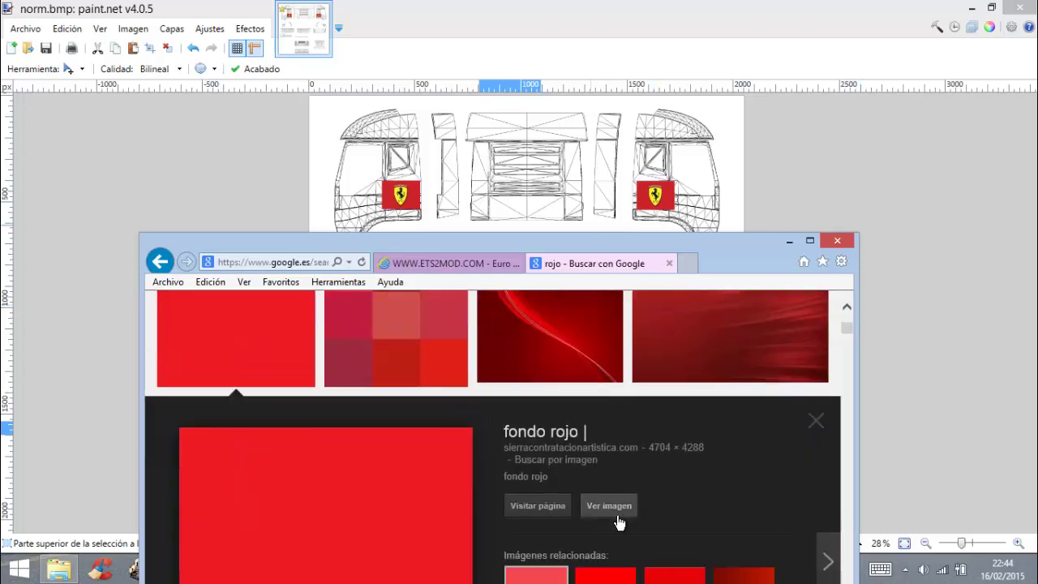
pyautogui.click(607, 503)
pyautogui.rightClick(572, 386)
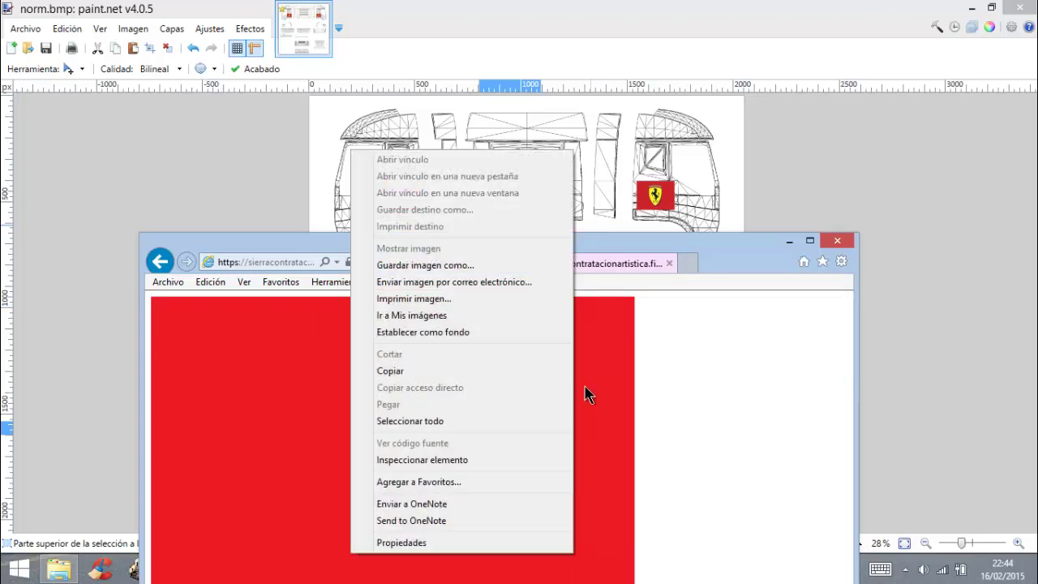
pyautogui.click(607, 391)
pyautogui.click(982, 437)
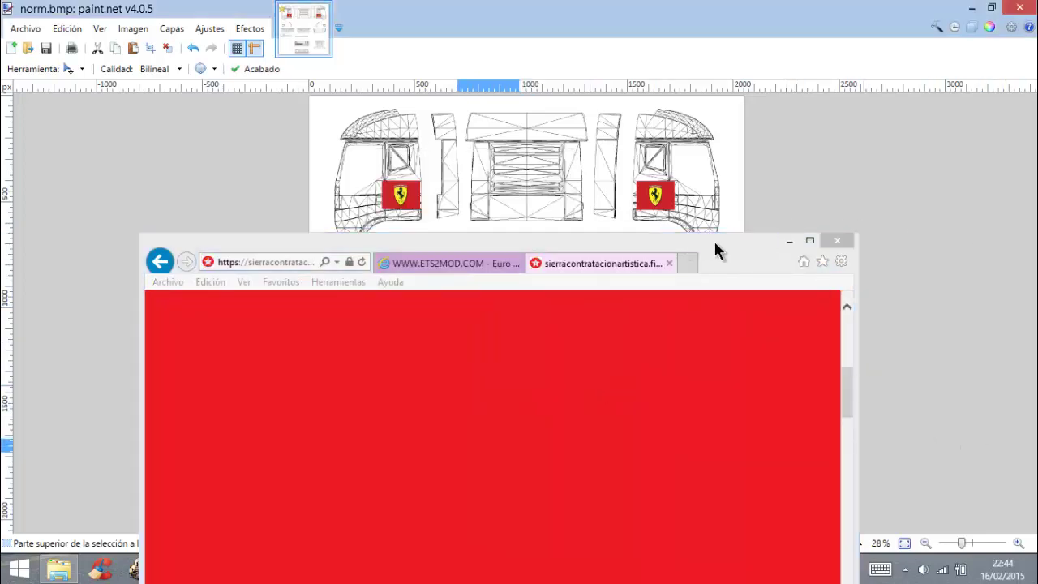
# - Arrange the browser and Recortes windows apart and snip a wide strip of the red image, about 451 × 49 px
pyautogui.moveTo(714, 239); pyautogui.dragTo(496, 150)
pyautogui.click(837, 568)
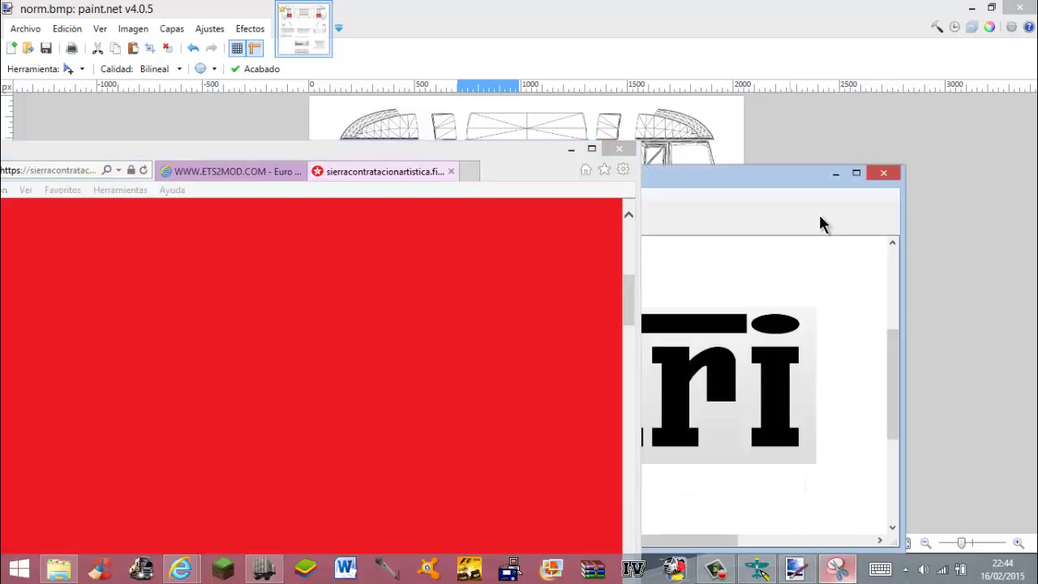
pyautogui.moveTo(874, 146); pyautogui.dragTo(1036, 122)
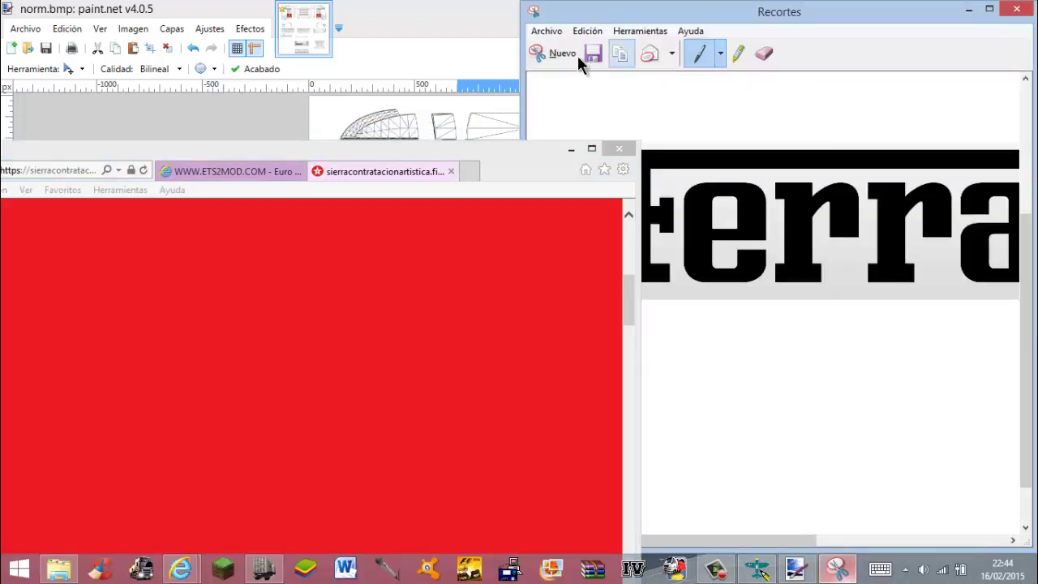
pyautogui.click(577, 53)
pyautogui.moveTo(514, 381); pyautogui.dragTo(166, 332)
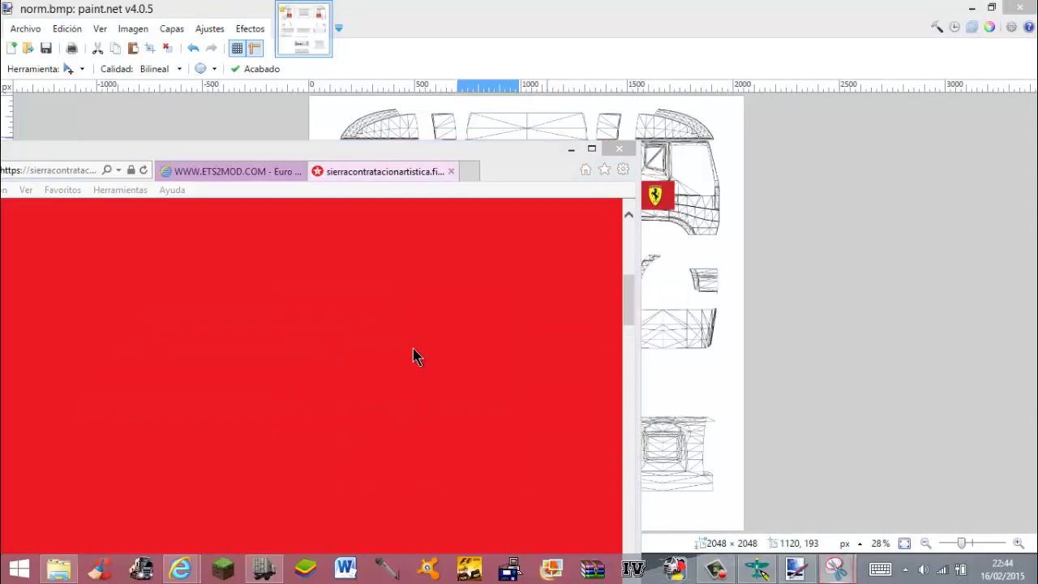
# - Paste the red strip into paint.net and enlarge it to about 1364 × 450 px over the template's middle-left bumper and panel parts
pyautogui.click(581, 150)
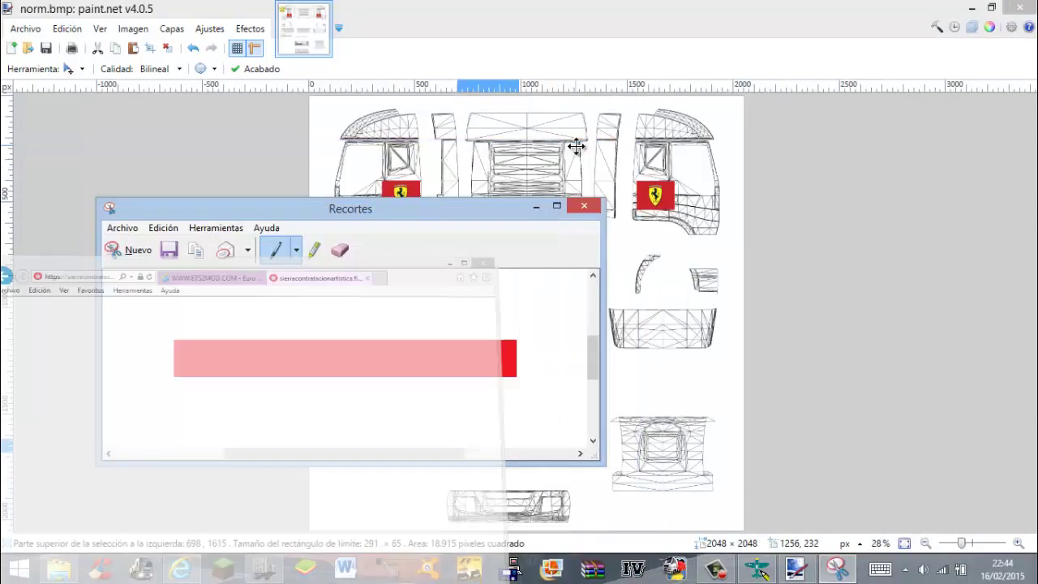
pyautogui.click(536, 208)
pyautogui.hotkey('ctrl', 'v')
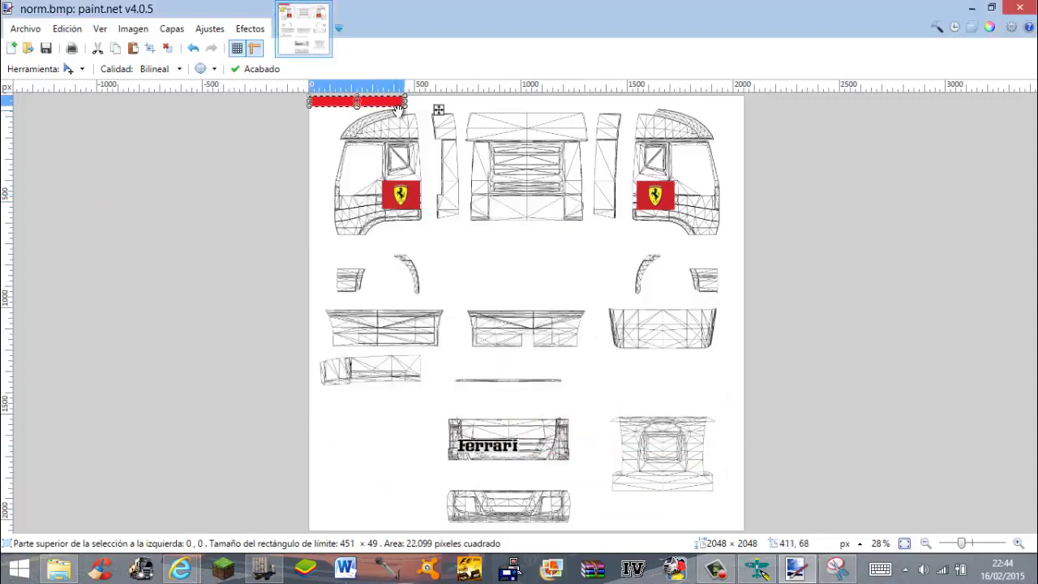
pyautogui.moveTo(397, 110); pyautogui.dragTo(416, 281)
pyautogui.moveTo(407, 316); pyautogui.dragTo(594, 394)
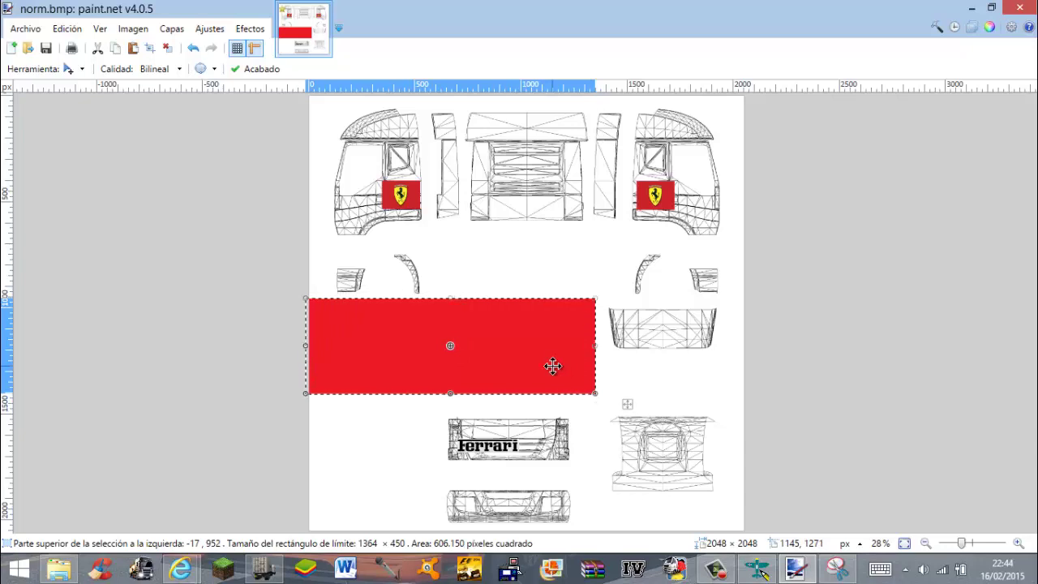
# - Add a second red block over the lower front parts of the template and resize it to about 1175 × 453 px
pyautogui.hotkey('ctrl', 'v')
pyautogui.moveTo(519, 336); pyautogui.dragTo(562, 470)
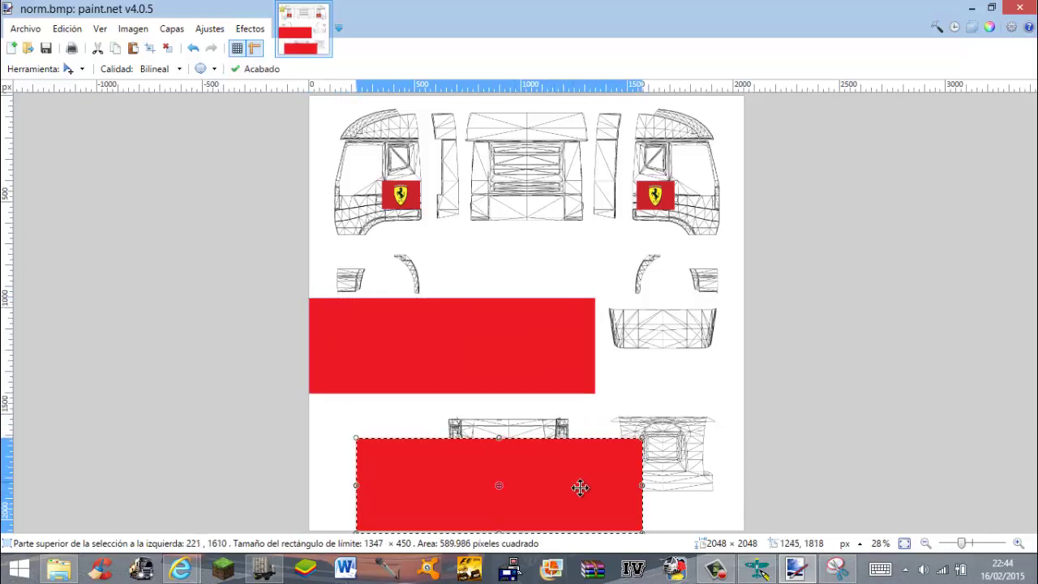
pyautogui.moveTo(642, 438); pyautogui.dragTo(606, 438)
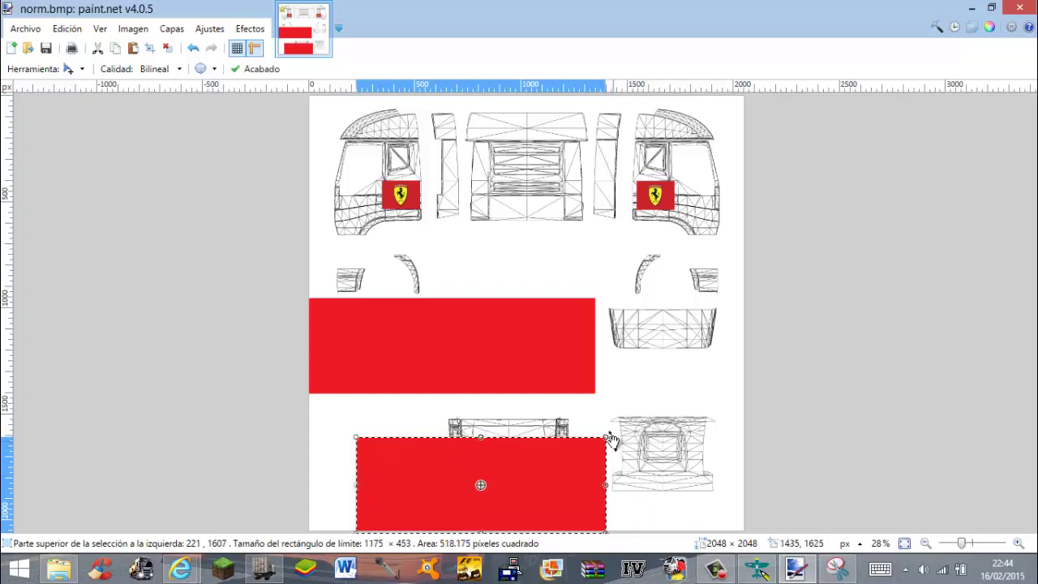
# - Switch to the browser, load google.es and move the browser window fully into view
pyautogui.moveTo(188, 571)
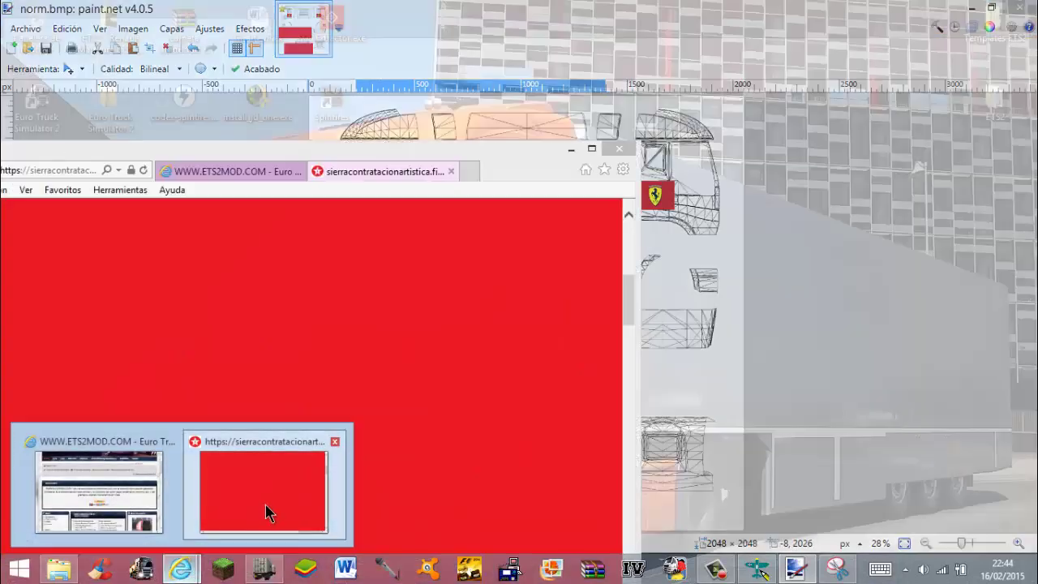
pyautogui.click(265, 504)
pyautogui.click(603, 283)
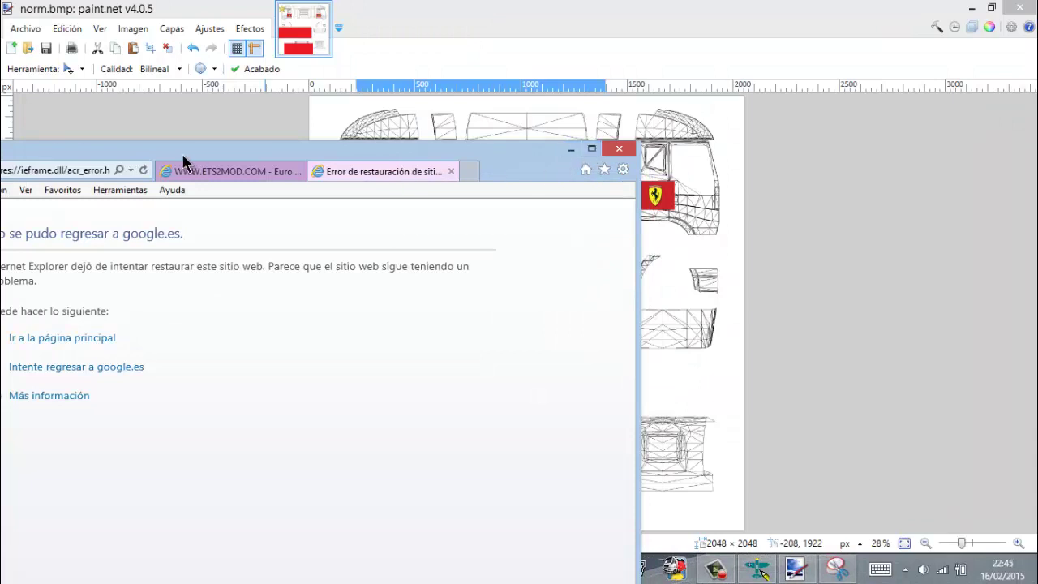
pyautogui.write('google.es/')
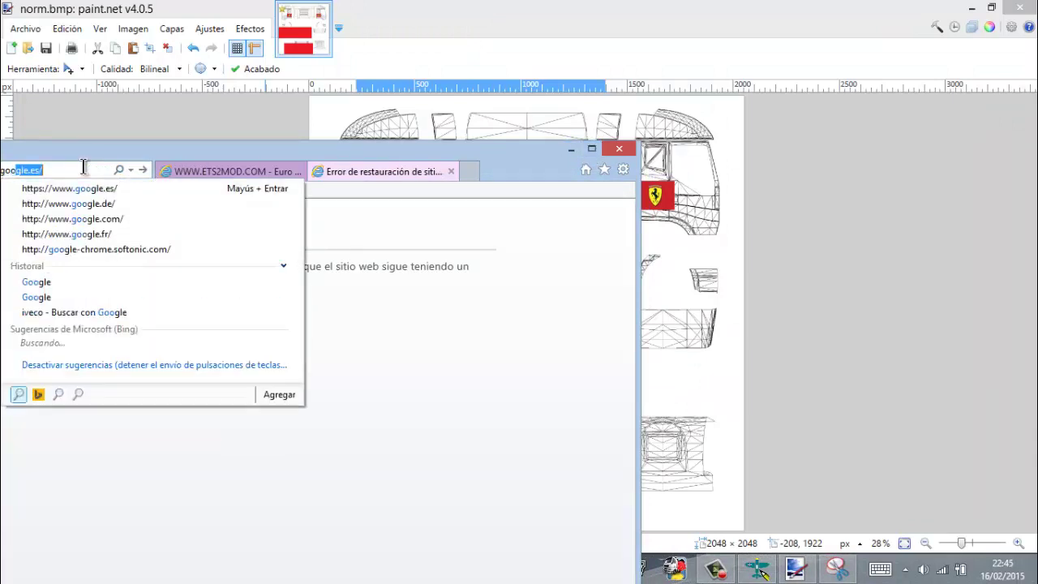
pyautogui.press('Return')
pyautogui.moveTo(304, 149); pyautogui.dragTo(524, 149)
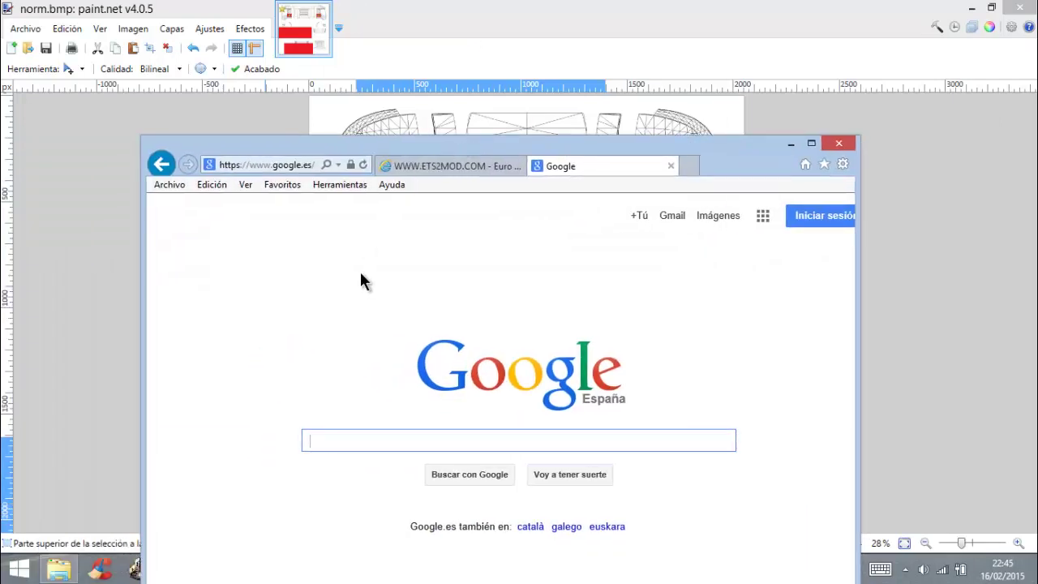
# - Search Google for "ferrari" and narrow the image results to the Ferrari Logo group
pyautogui.write('ferrari')
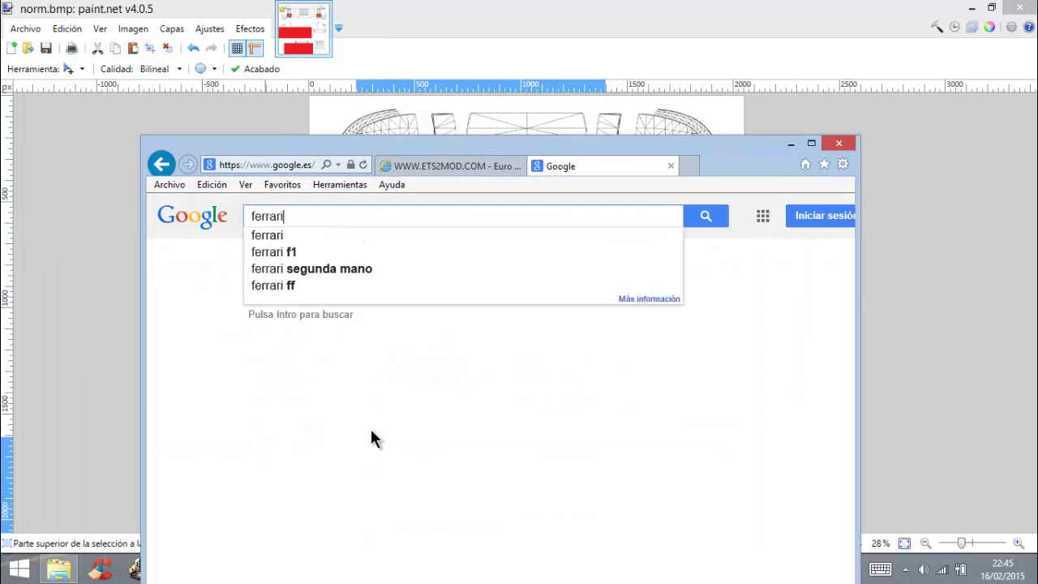
pyautogui.press('Return')
pyautogui.click(368, 268)
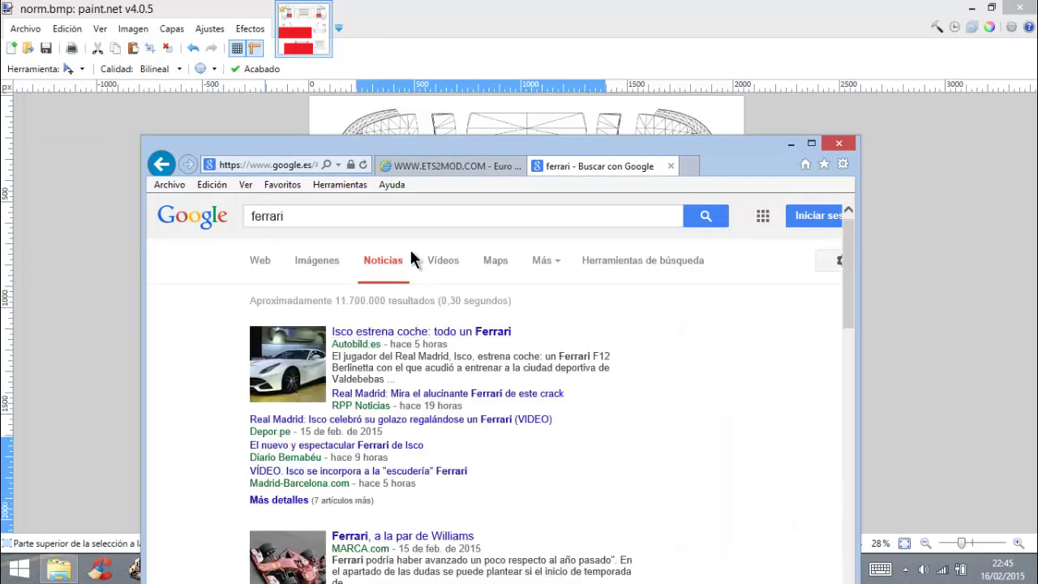
pyautogui.click(318, 261)
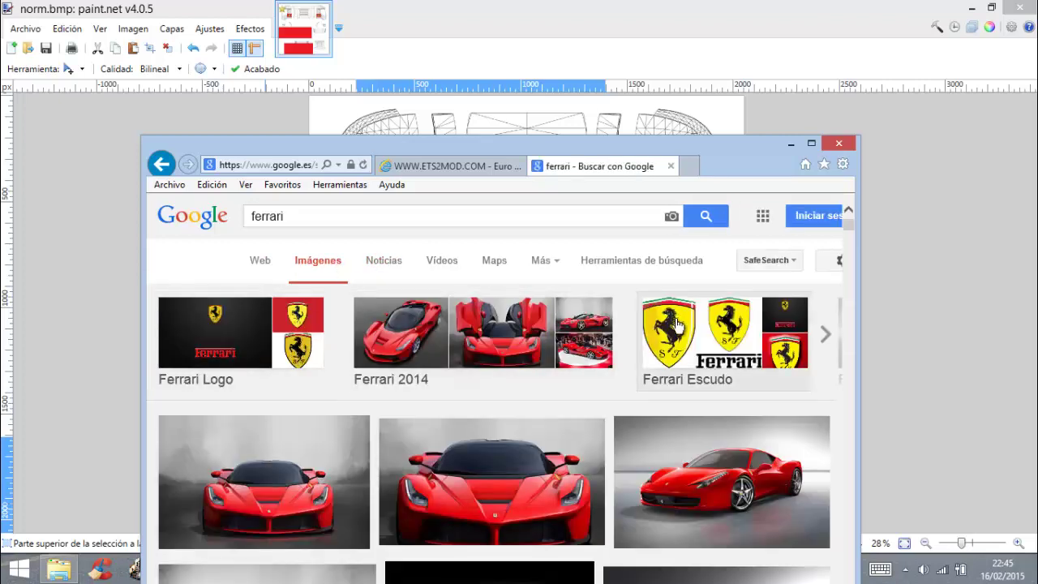
pyautogui.click(233, 336)
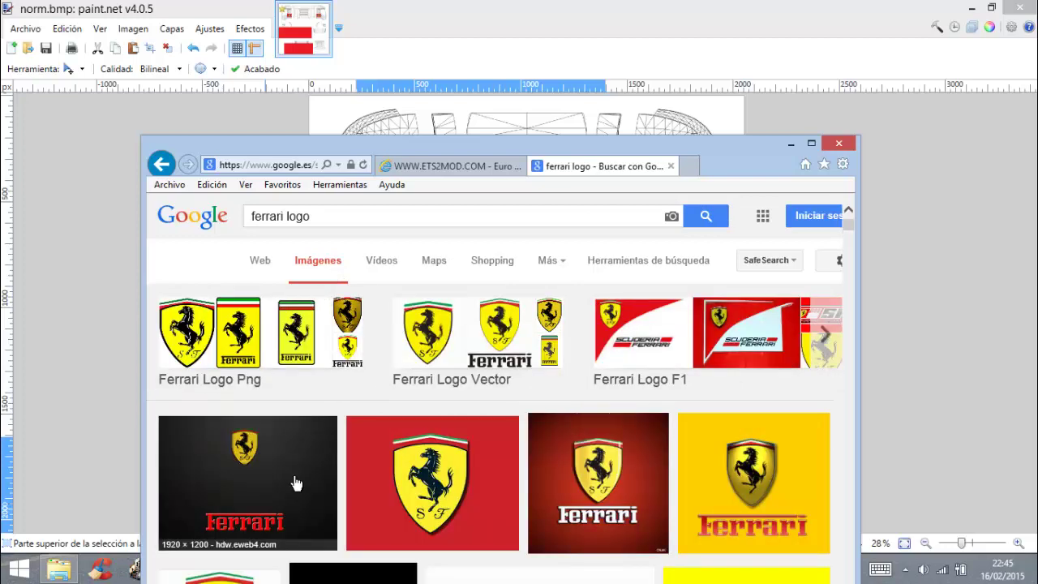
# - Open the 1024 × 1024 "Ferrari Logo HD Images" picture at full size and copy it, leaving the browser minimized
pyautogui.click(613, 483)
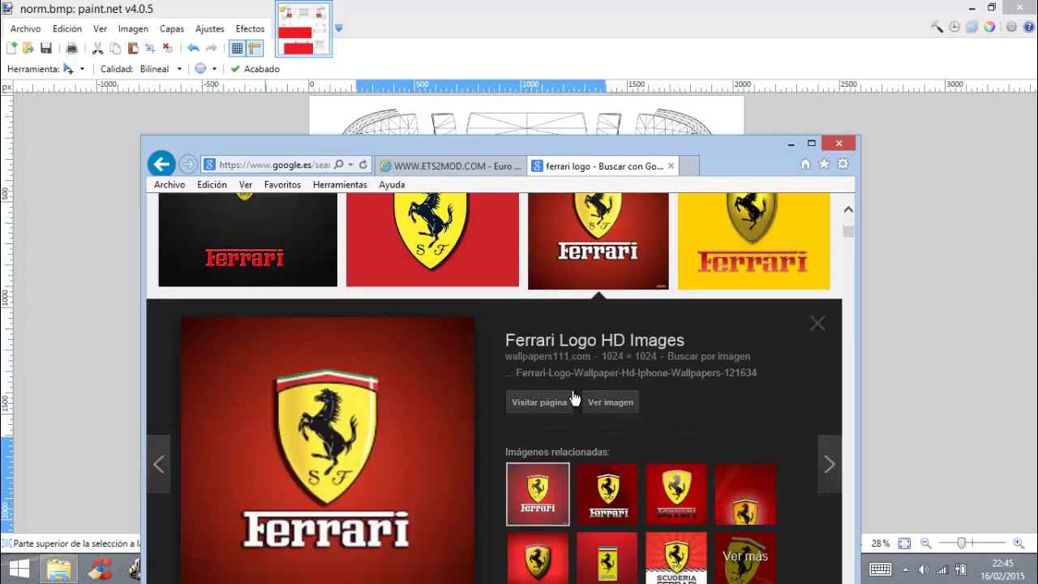
pyautogui.click(597, 401)
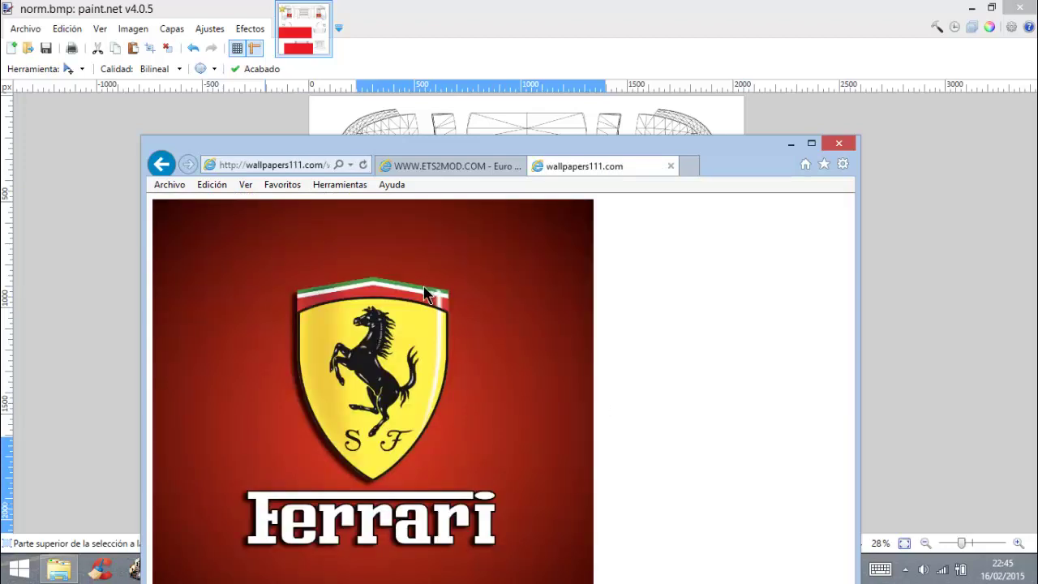
pyautogui.rightClick(425, 294)
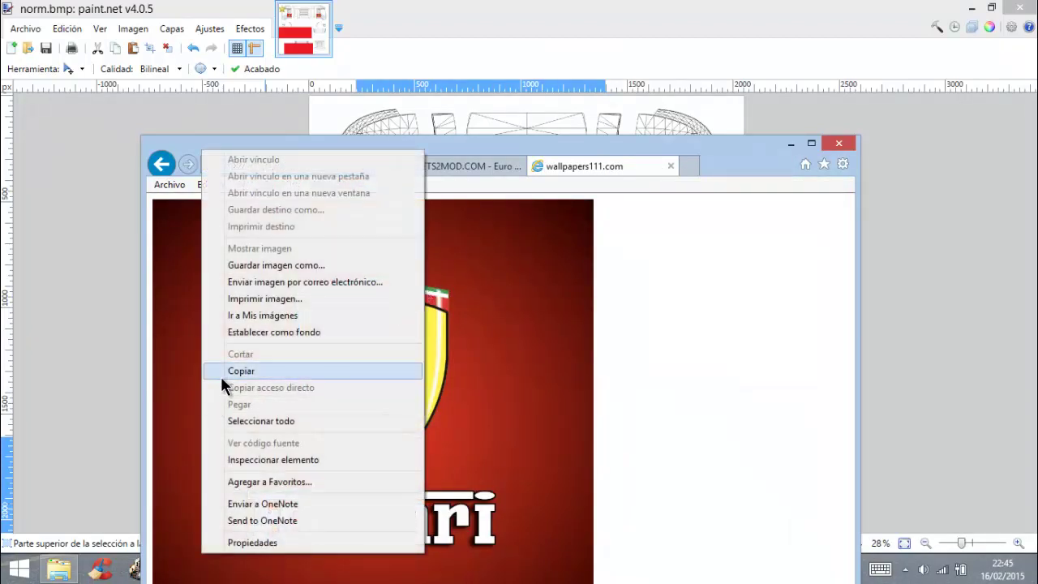
pyautogui.click(220, 371)
pyautogui.click(788, 146)
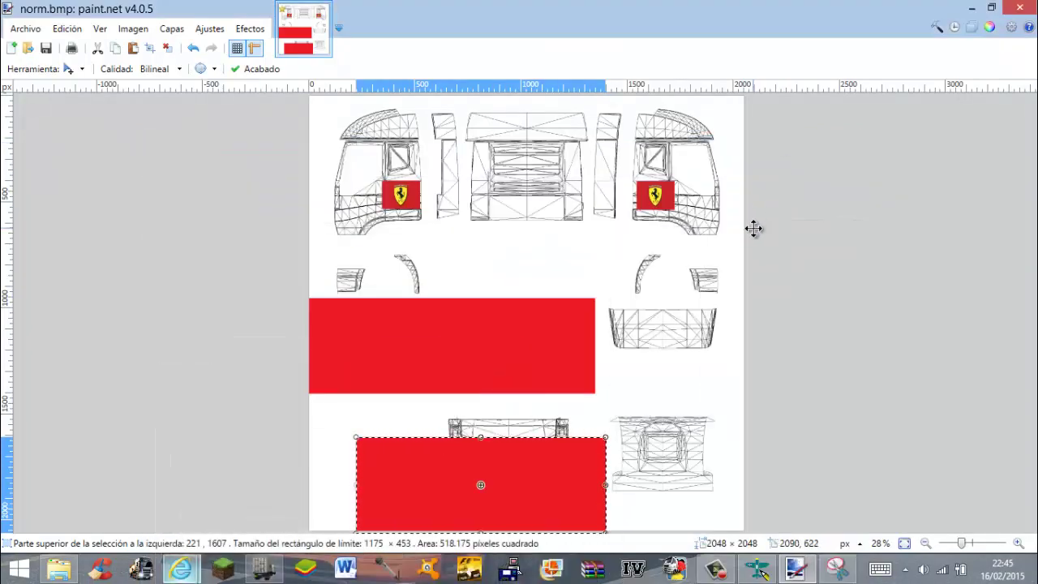
# - Paste the Ferrari logo picture into the template and resize it to about 529 × 472 px over the upper centre panel
pyautogui.hotkey('ctrl', 'v')
pyautogui.moveTo(528, 97); pyautogui.dragTo(421, 213)
pyautogui.moveTo(389, 273); pyautogui.dragTo(549, 175)
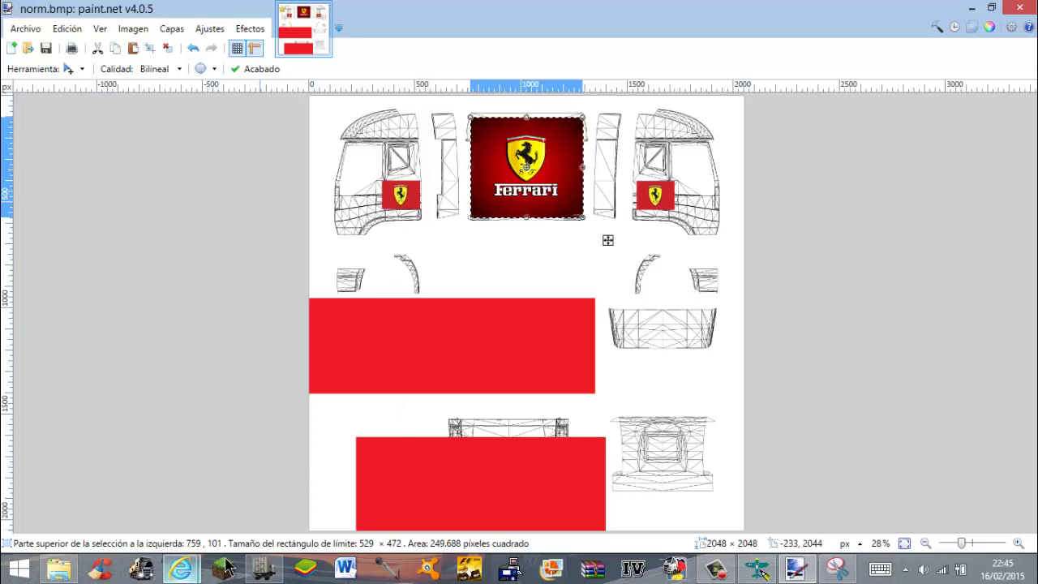
pyautogui.moveTo(180, 570)
pyautogui.click(204, 522)
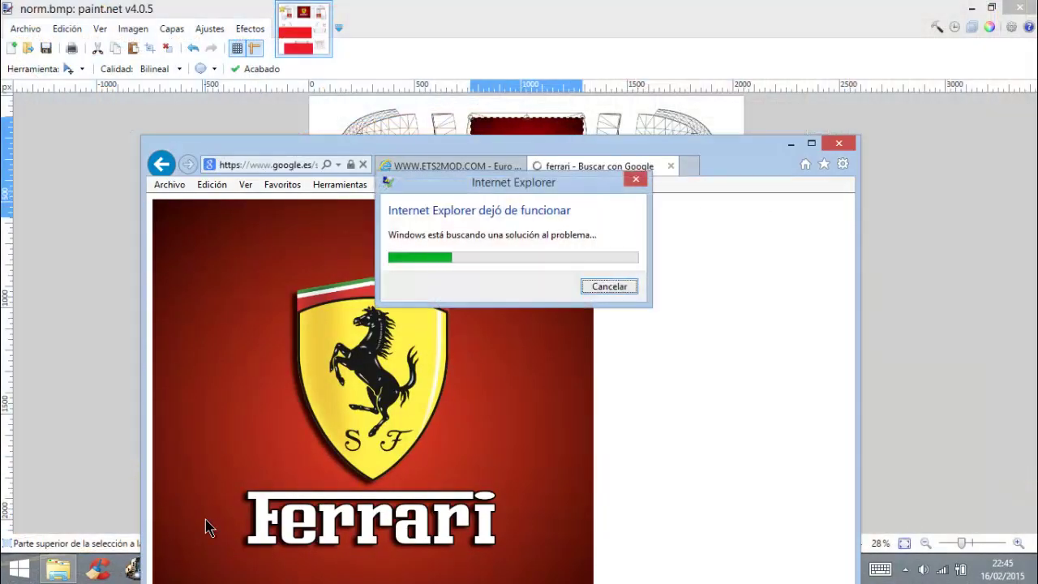
pyautogui.click(606, 283)
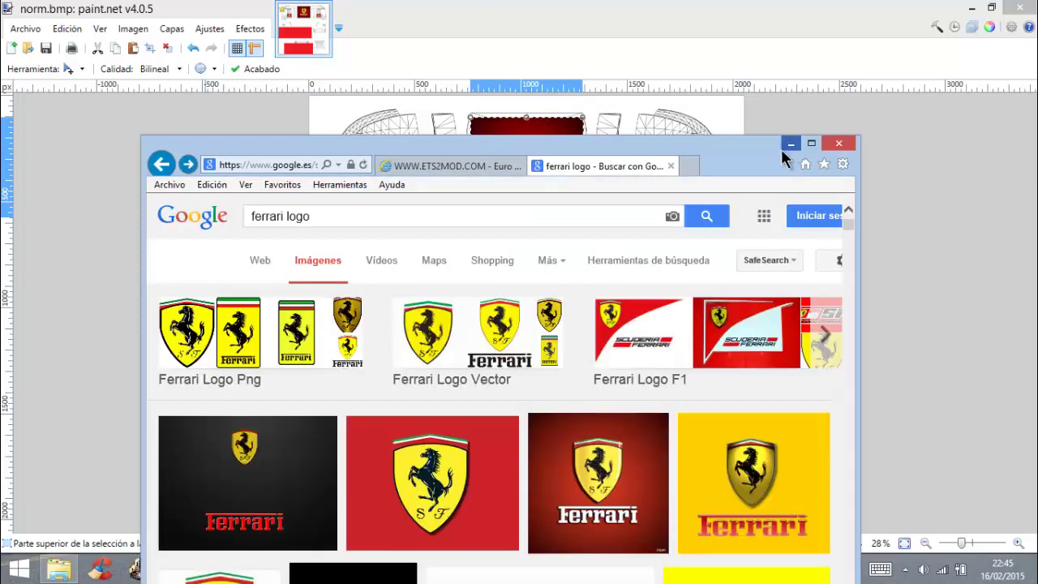
pyautogui.click(549, 326)
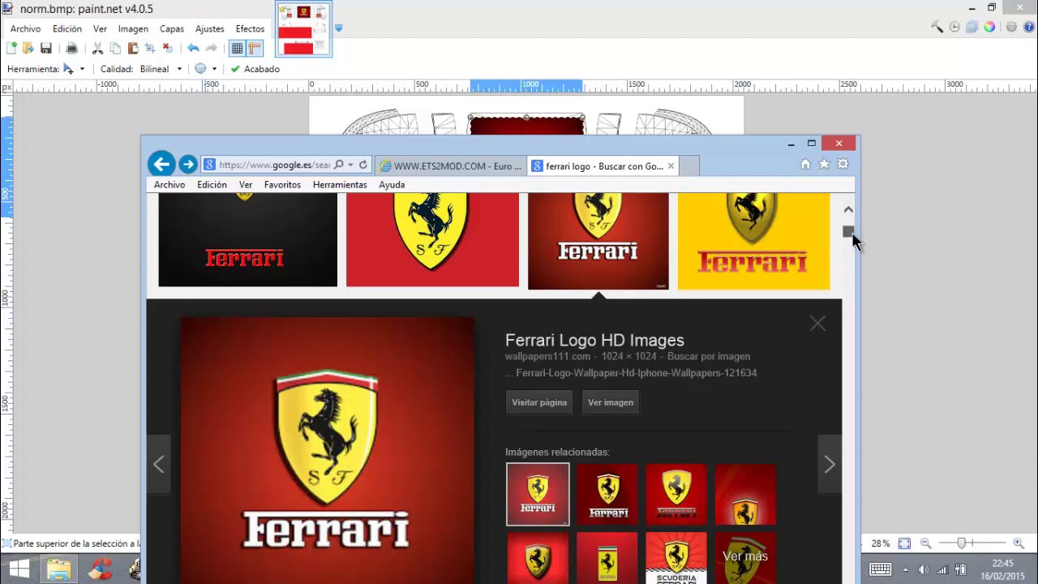
pyautogui.moveTo(852, 231); pyautogui.dragTo(852, 216)
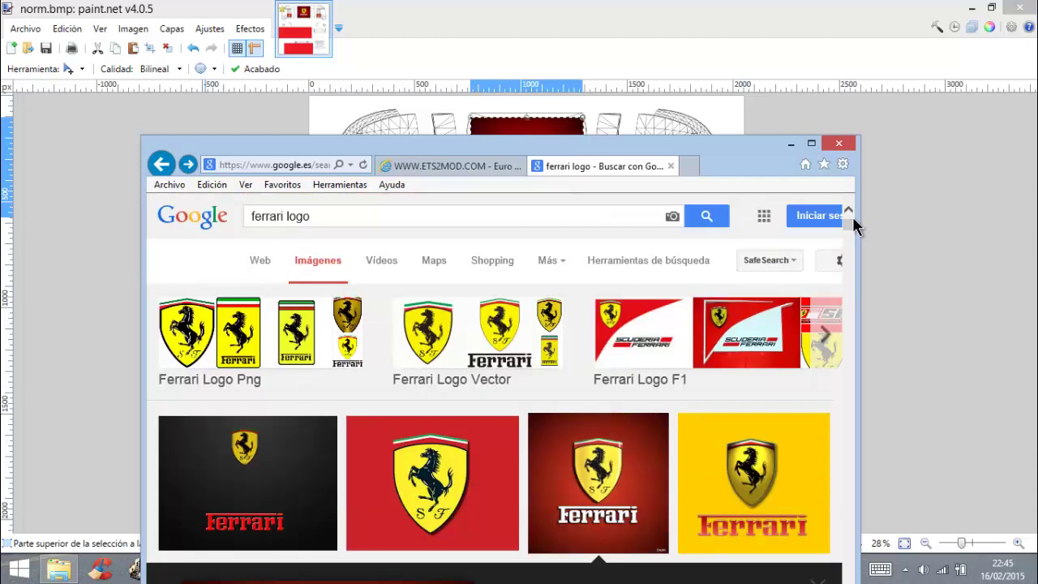
pyautogui.click(790, 144)
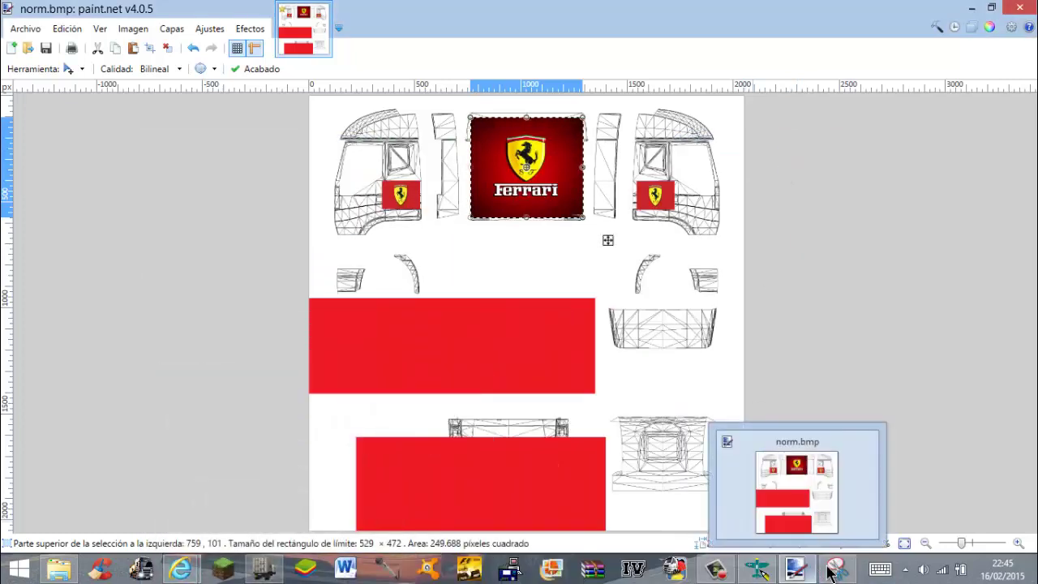
# - Paste the red strip from Recortes again and cover the cab parts with blocks of about 719 × 242 px and 719 × 414 px
pyautogui.click(831, 570)
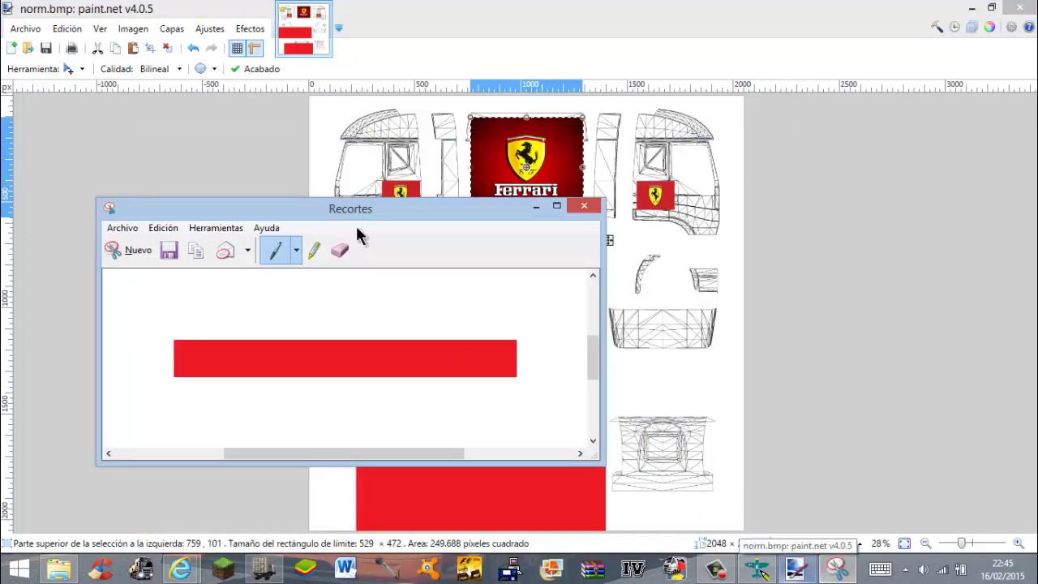
pyautogui.click(537, 207)
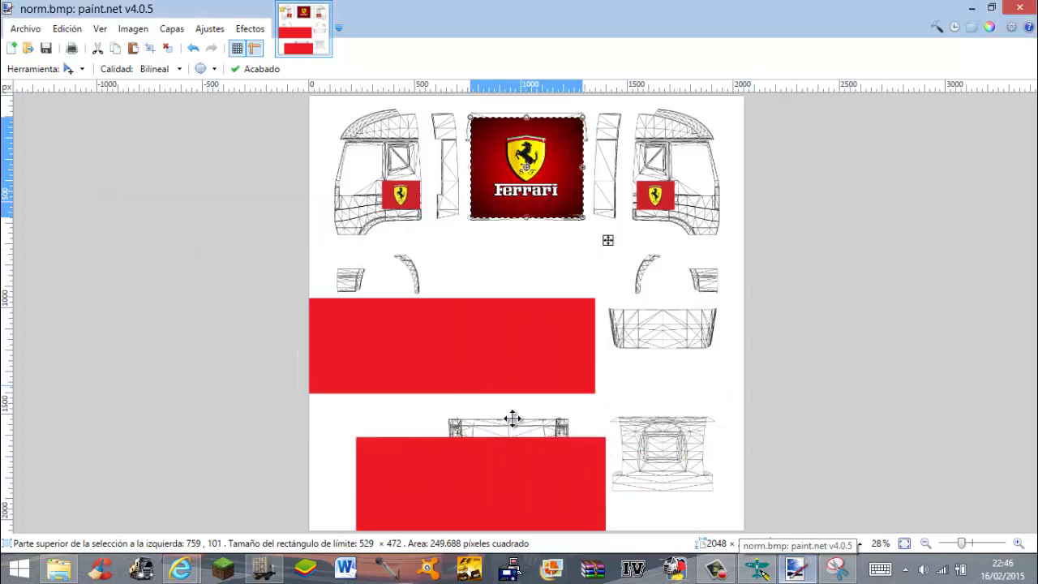
pyautogui.hotkey('ctrl', 'v')
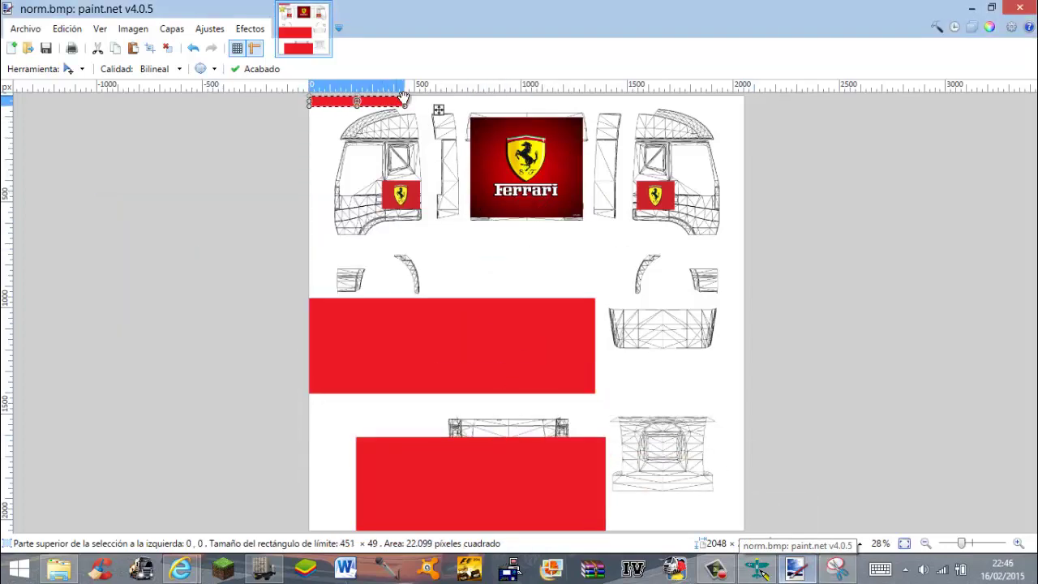
pyautogui.moveTo(411, 114); pyautogui.dragTo(467, 153)
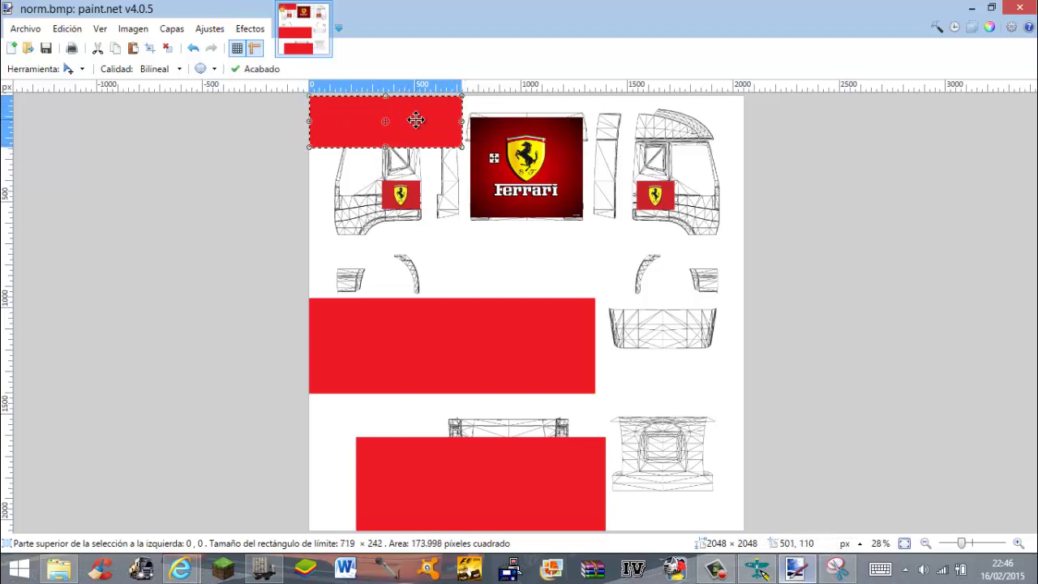
pyautogui.moveTo(415, 119); pyautogui.dragTo(716, 271)
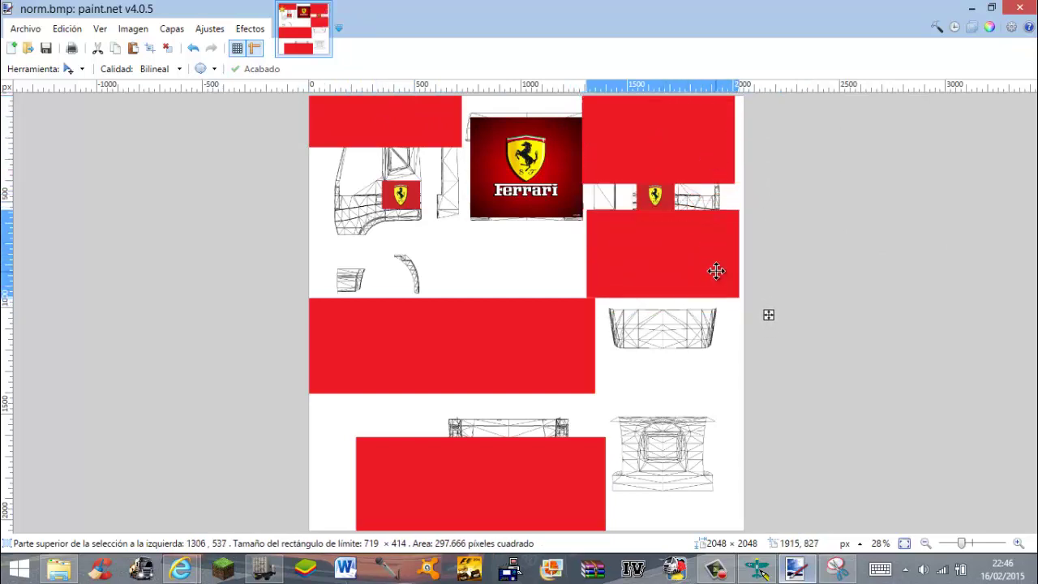
# - Extend the red over the template's middle and lower parts and add a column about 296 × 1777 px over the left cab side
pyautogui.moveTo(663, 298); pyautogui.dragTo(630, 514)
pyautogui.moveTo(583, 362); pyautogui.dragTo(324, 357)
pyautogui.moveTo(744, 213); pyautogui.dragTo(347, 136)
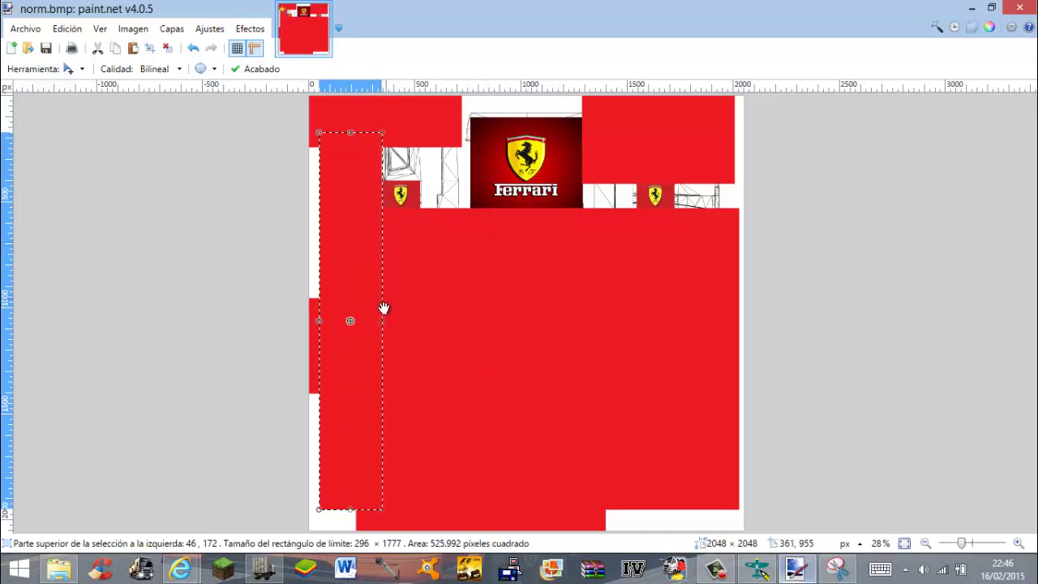
# - Fill the gaps around the logo panel with red columns about 313 × 1777 px and a strip about 530 × 183 px above it
pyautogui.moveTo(381, 321); pyautogui.dragTo(386, 322)
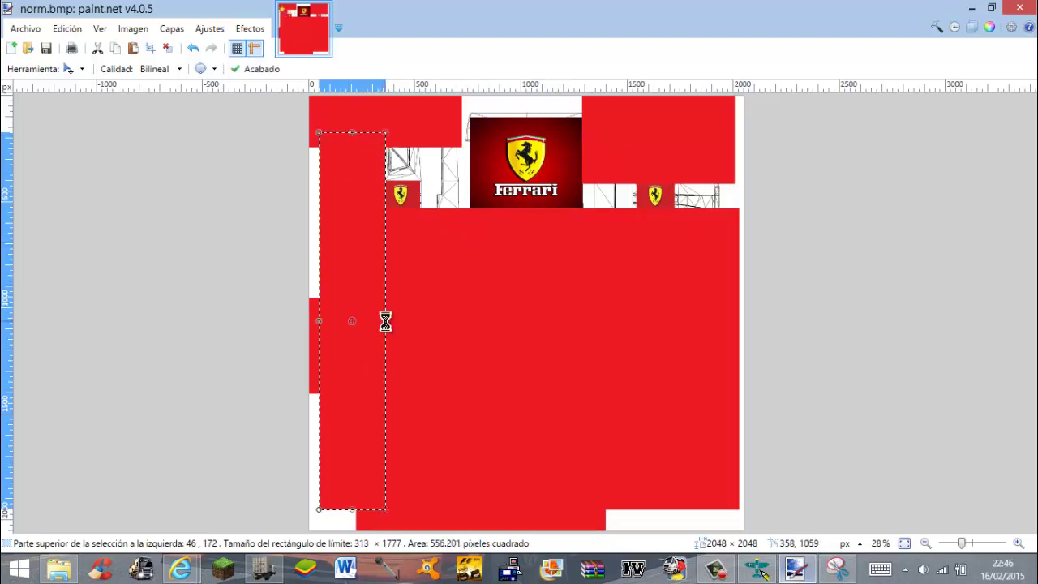
pyautogui.moveTo(353, 240); pyautogui.dragTo(450, 202)
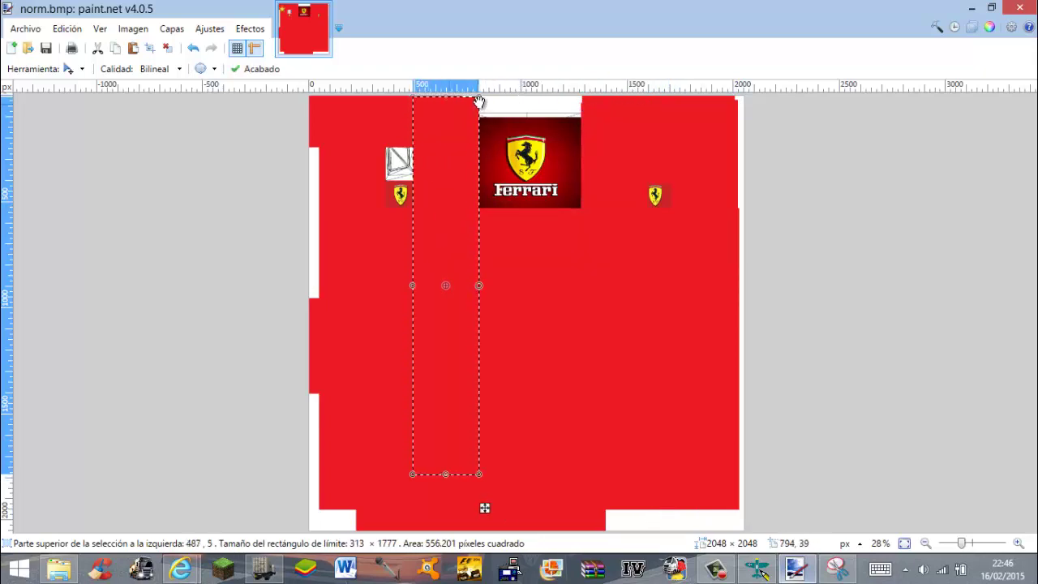
pyautogui.moveTo(478, 102); pyautogui.dragTo(605, 120)
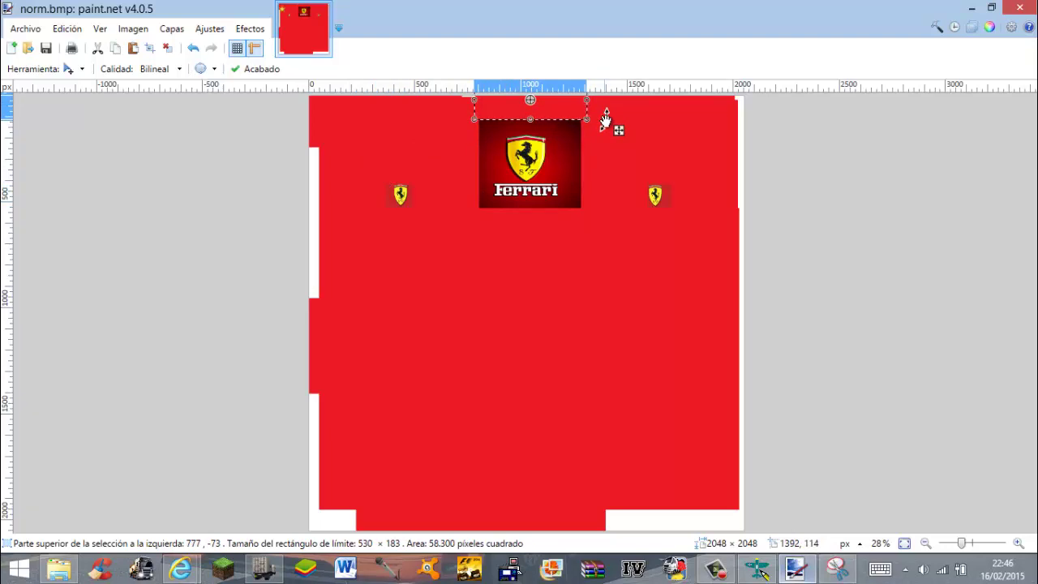
# - Save the finished skin to the Escritorio folder as Iveco in PNG format with 24-bit depth
pyautogui.click(30, 32)
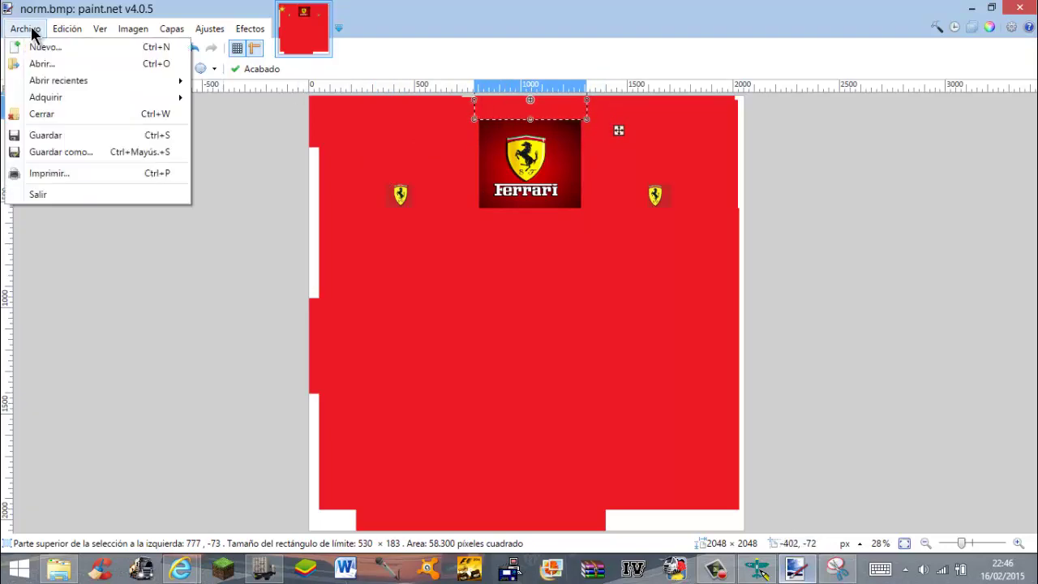
pyautogui.click(59, 151)
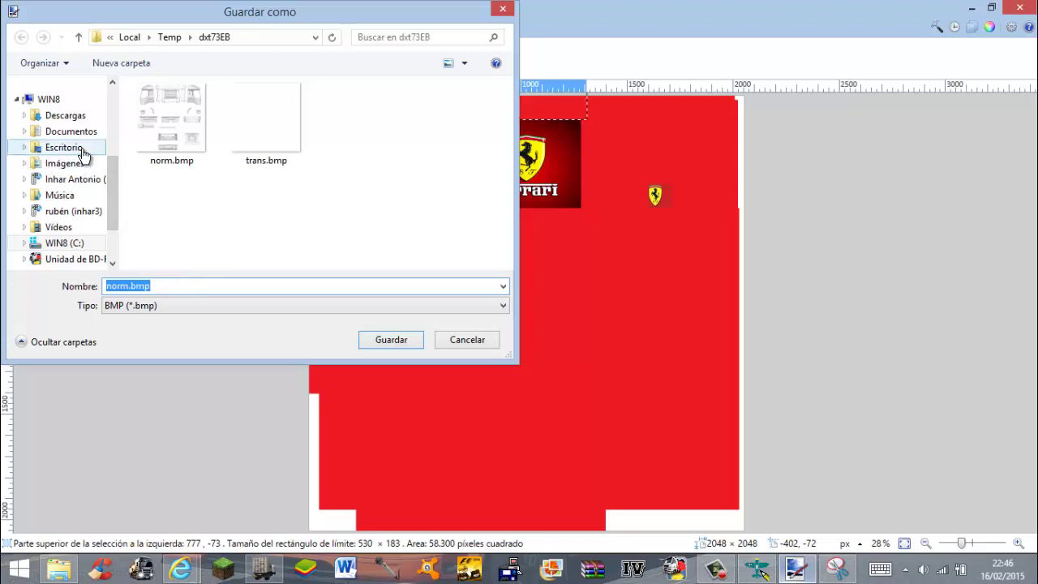
pyautogui.click(65, 147)
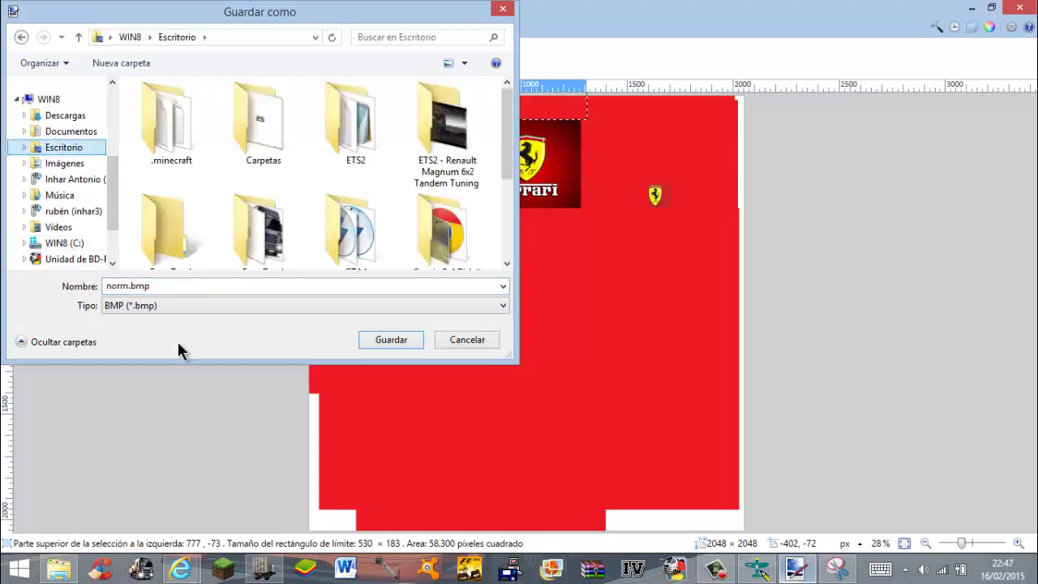
pyautogui.click(161, 305)
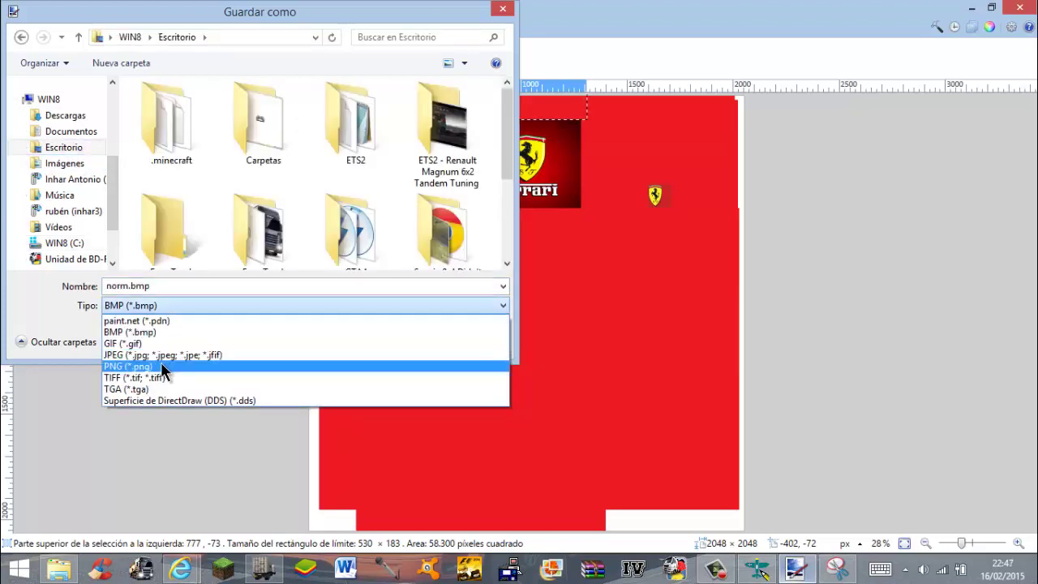
pyautogui.click(161, 366)
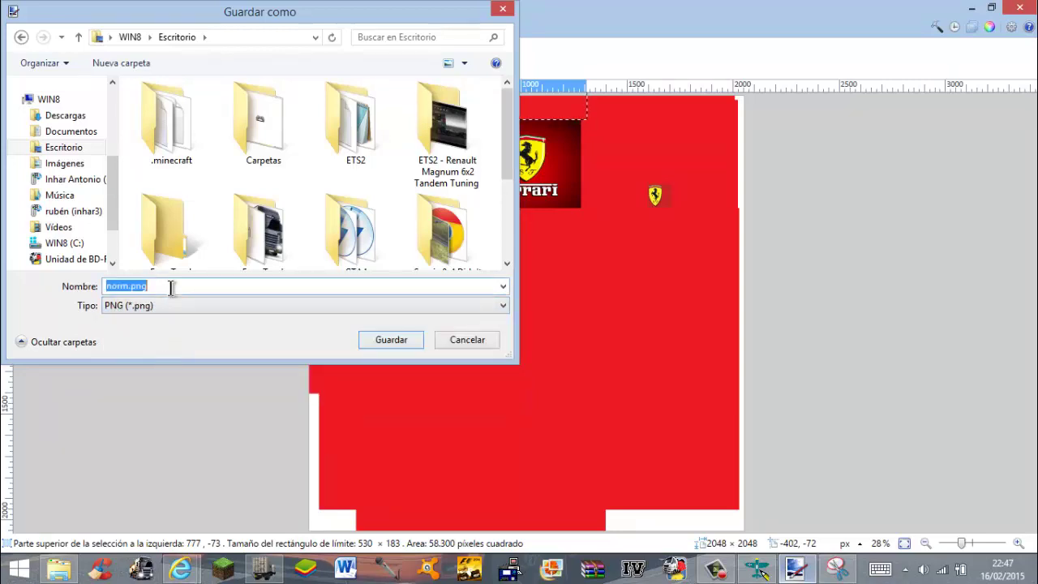
pyautogui.write('lc')
pyautogui.press('BackSpace')
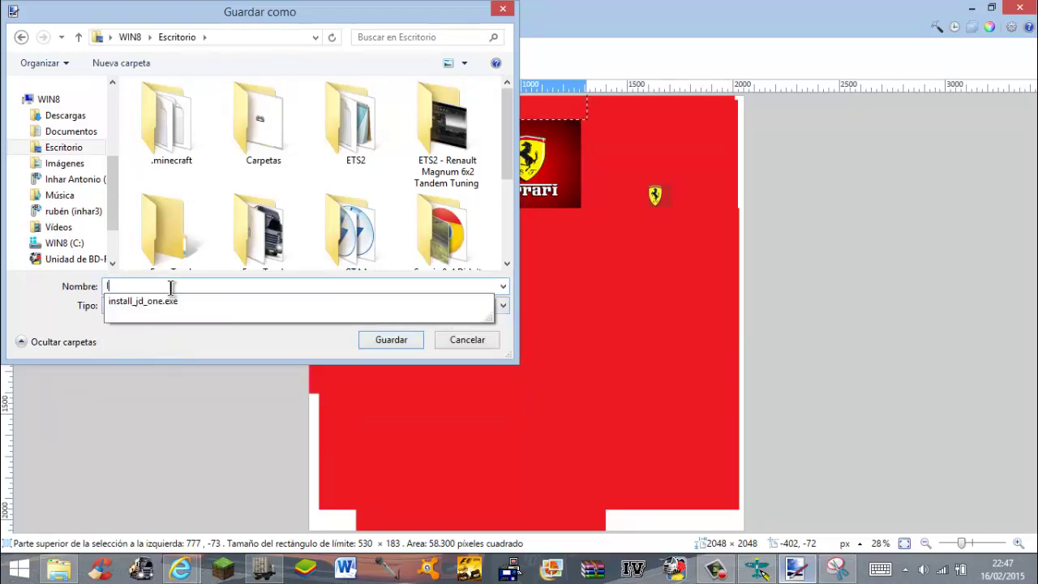
pyautogui.write('vw')
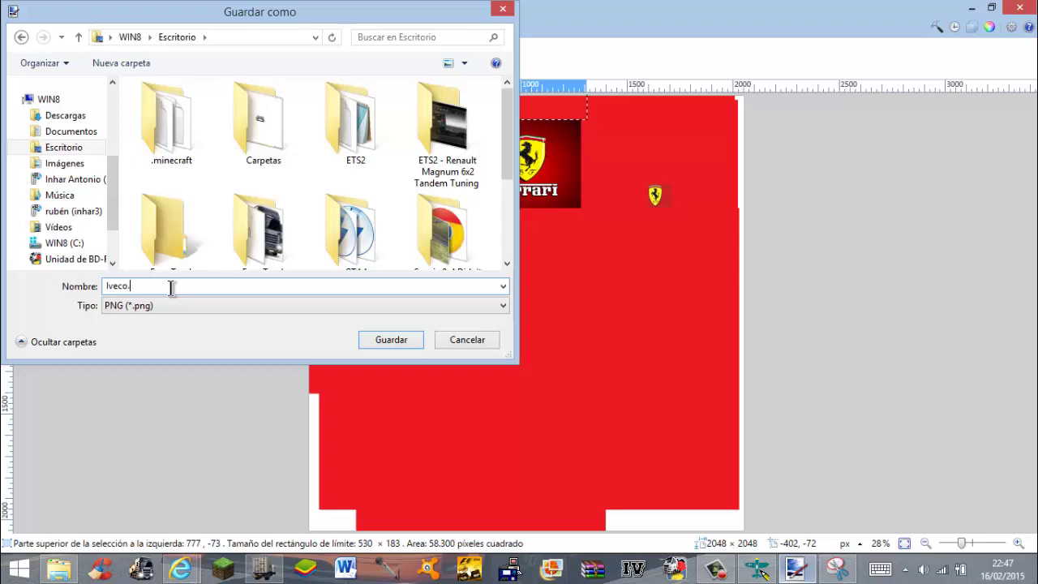
pyautogui.press('Return')
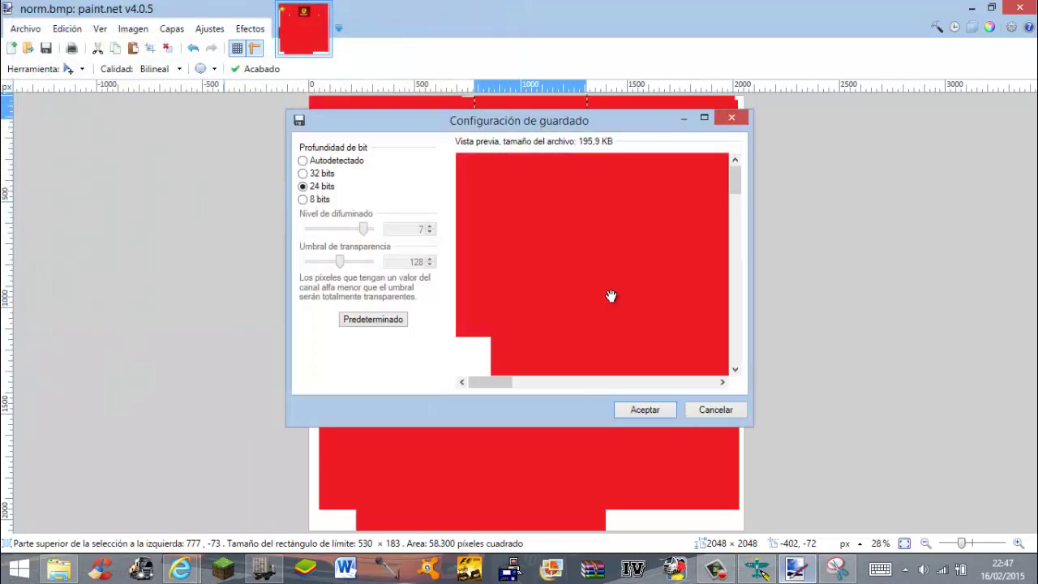
pyautogui.click(644, 410)
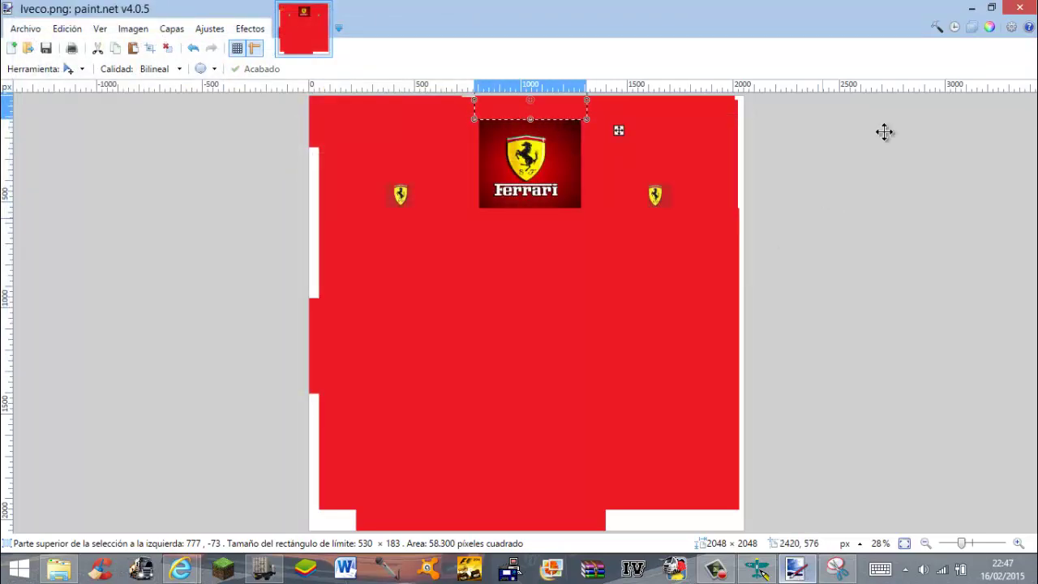
# - Open magnum.bmp from the renault.magnum folder of Templates ETS2 in DXTBmp and send it to paint.net for editing
pyautogui.click(973, 10)
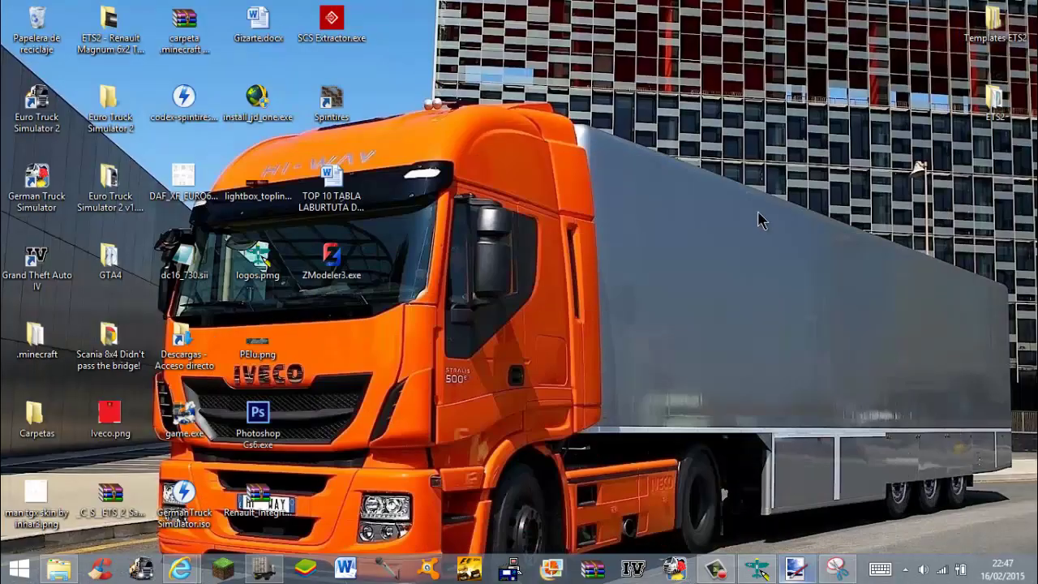
pyautogui.click(993, 23)
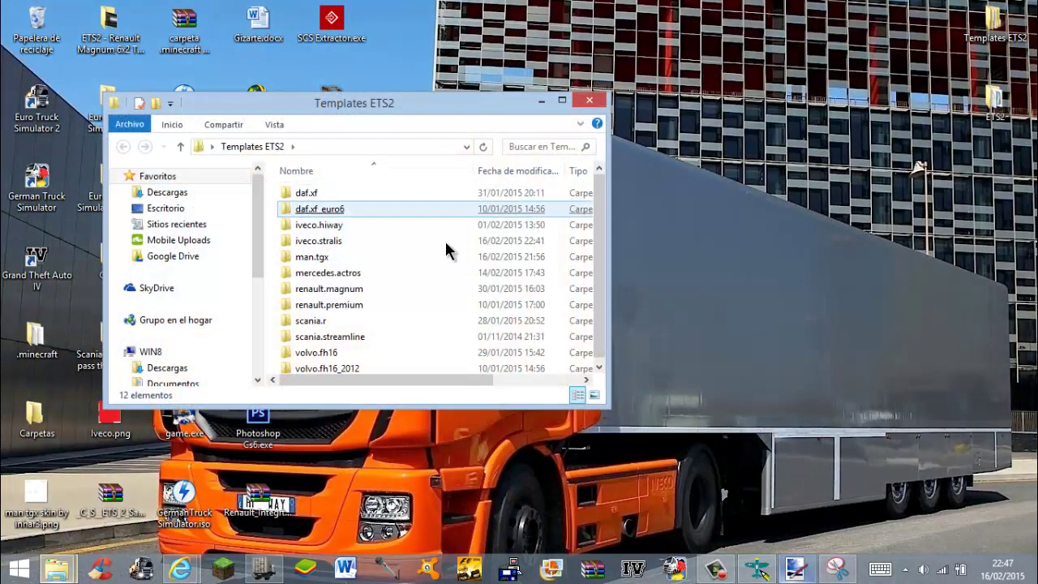
pyautogui.doubleClick(411, 296)
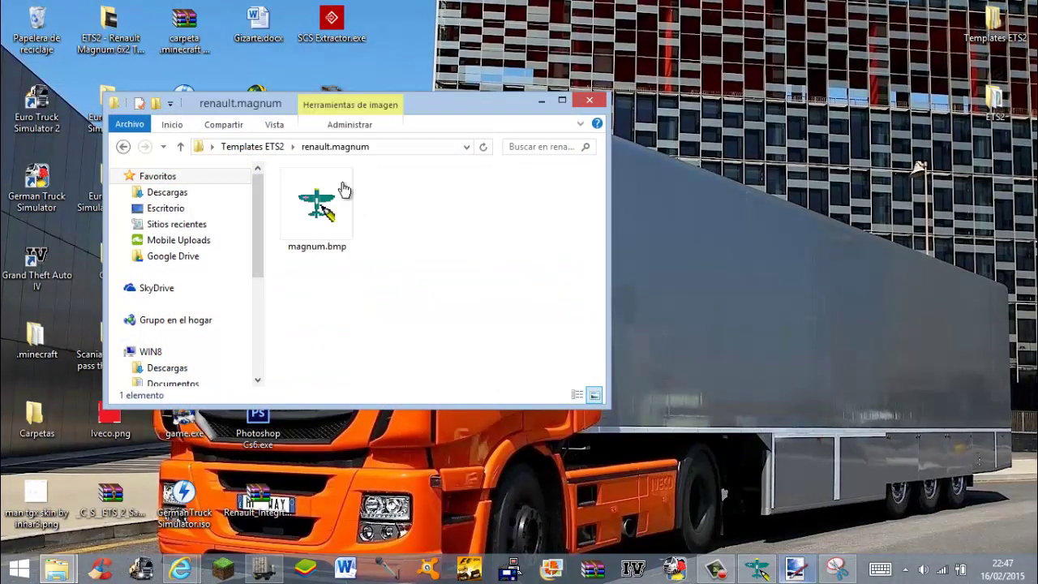
pyautogui.doubleClick(334, 187)
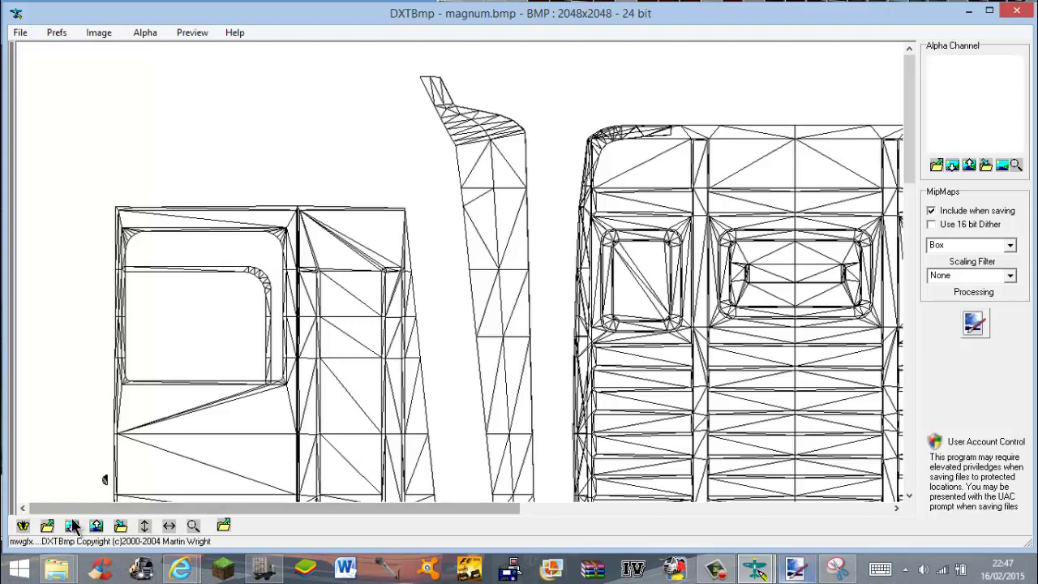
pyautogui.hotkey('alt', 'Tab')
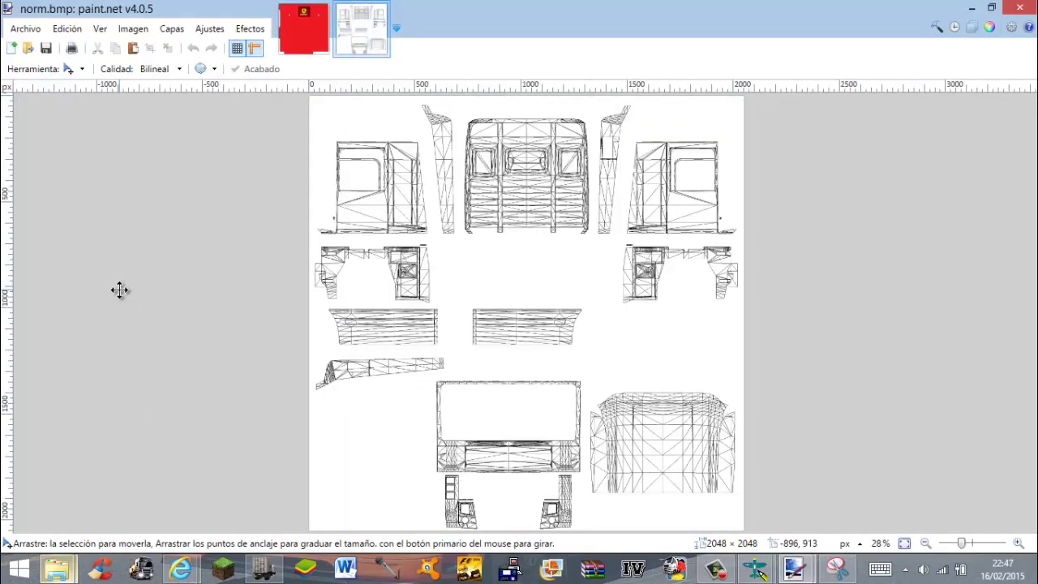
# - Search Google Images in the browser for "lotus renault logo" and open the black and gold Lotus F1 Team picture at full size
pyautogui.moveTo(180, 568)
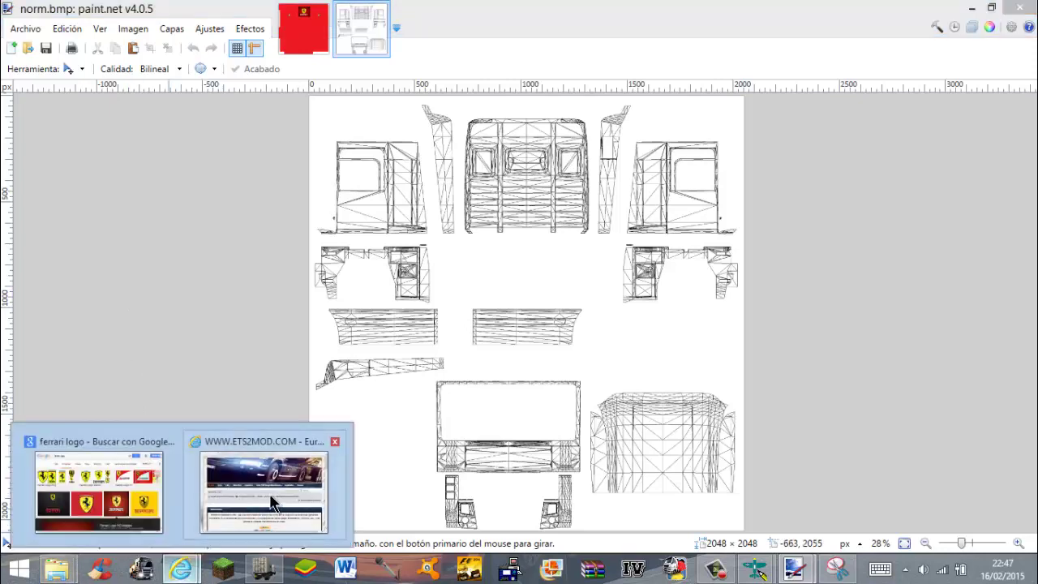
pyautogui.click(270, 493)
pyautogui.click(576, 160)
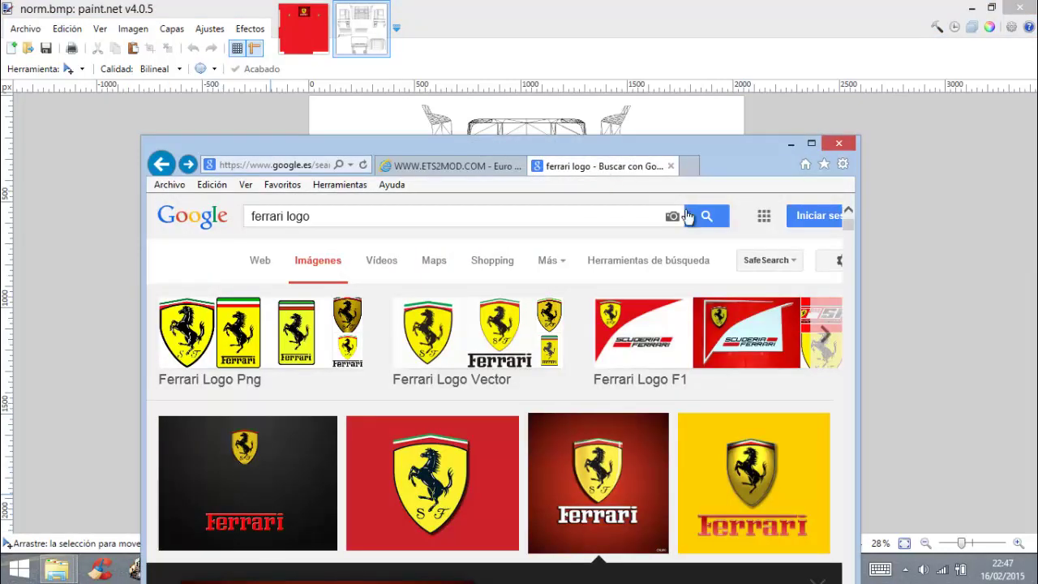
pyautogui.hotkey('ctrl', 'a')
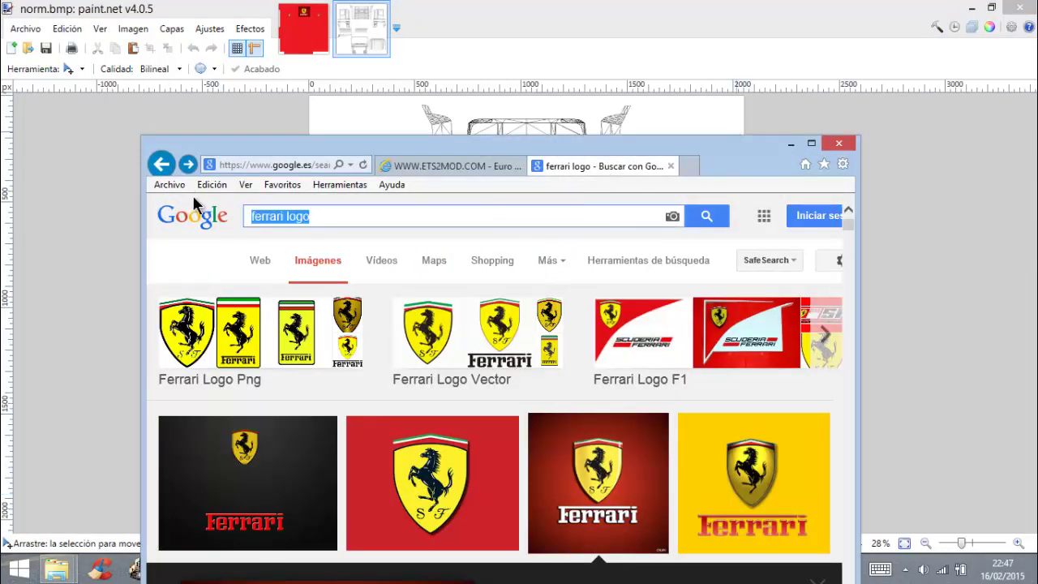
pyautogui.write('lotus ')
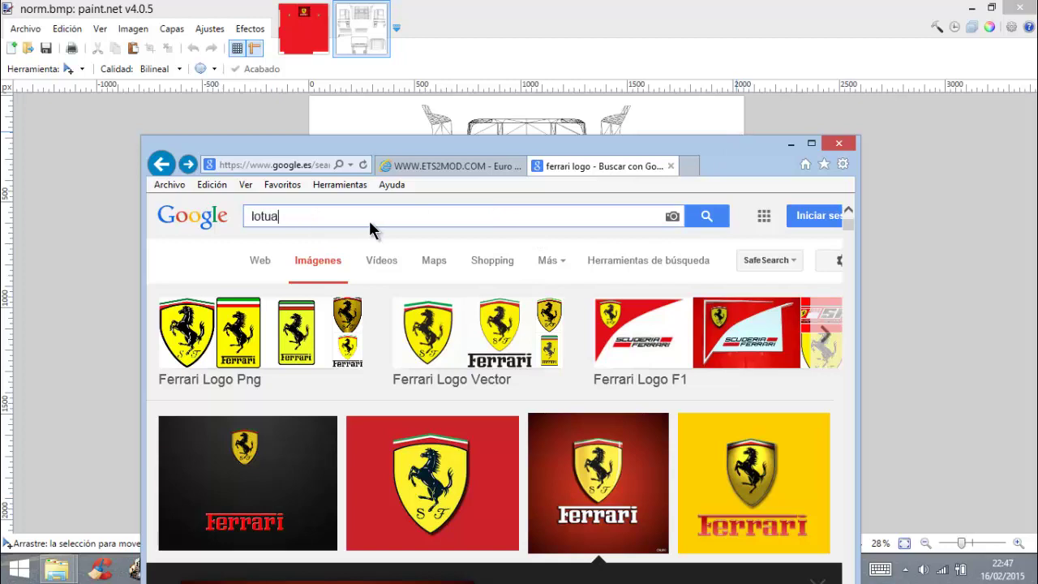
pyautogui.write('rena')
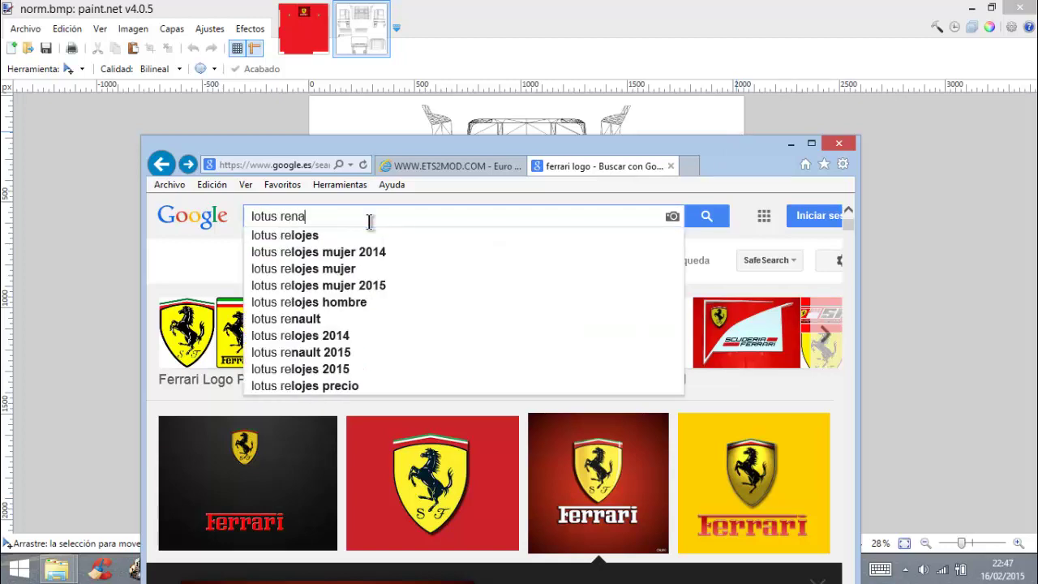
pyautogui.write('ult logo')
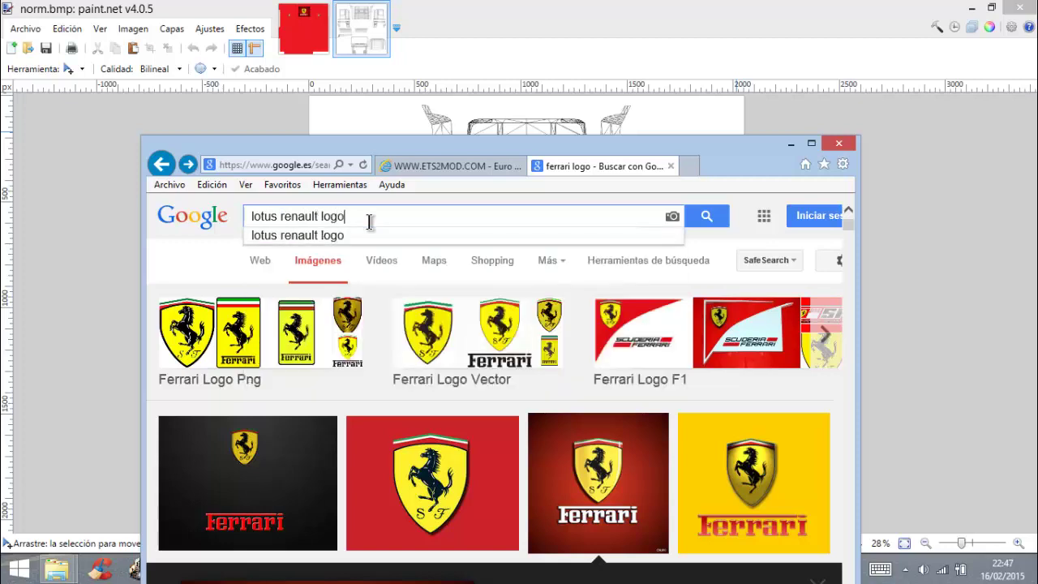
pyautogui.press('Return')
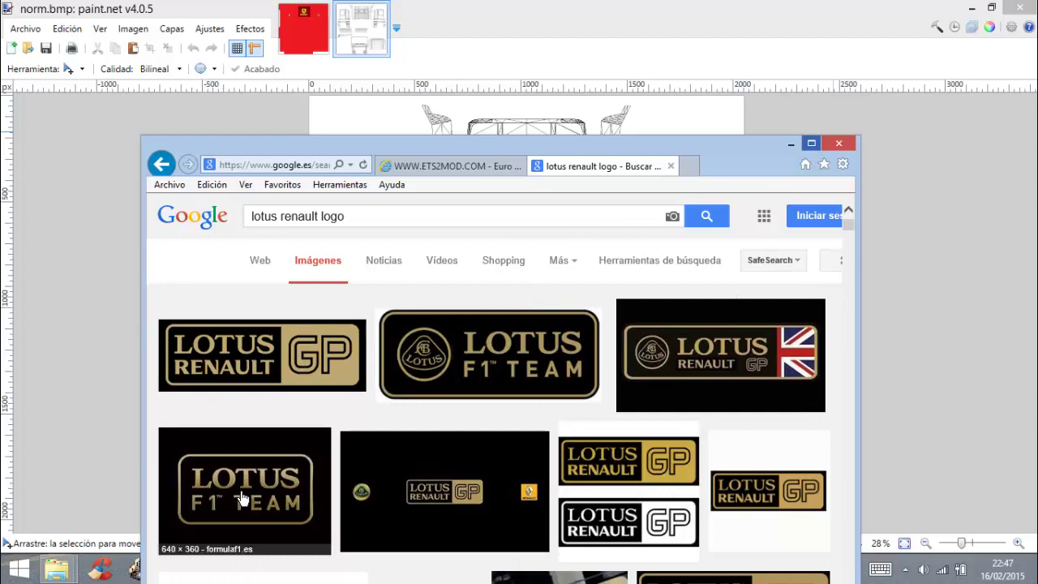
pyautogui.click(489, 365)
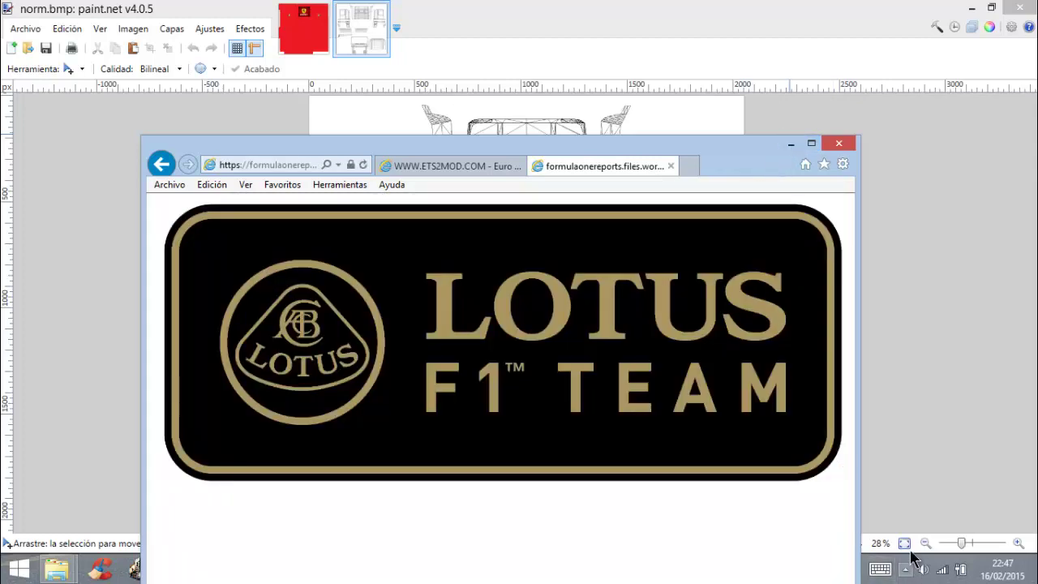
pyautogui.moveTo(642, 139); pyautogui.dragTo(536, 104)
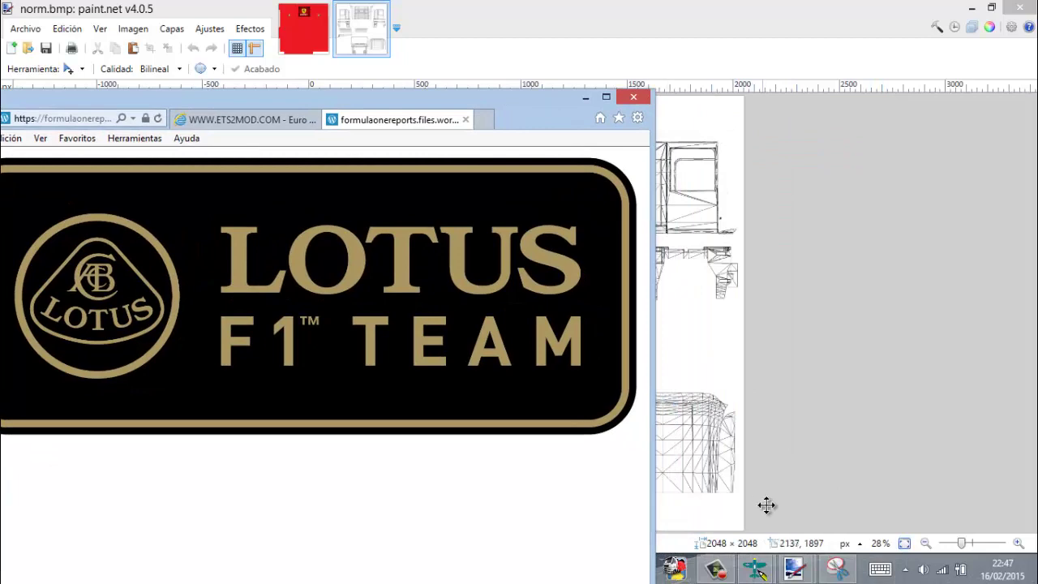
pyautogui.moveTo(794, 567)
pyautogui.click(872, 494)
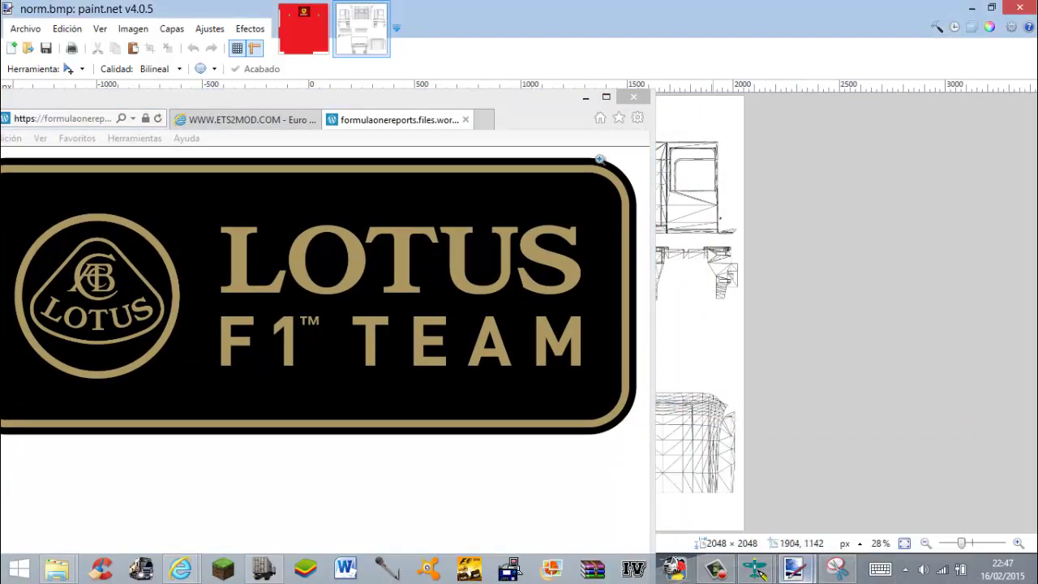
pyautogui.click(582, 98)
pyautogui.hotkey('ctrl', 'v')
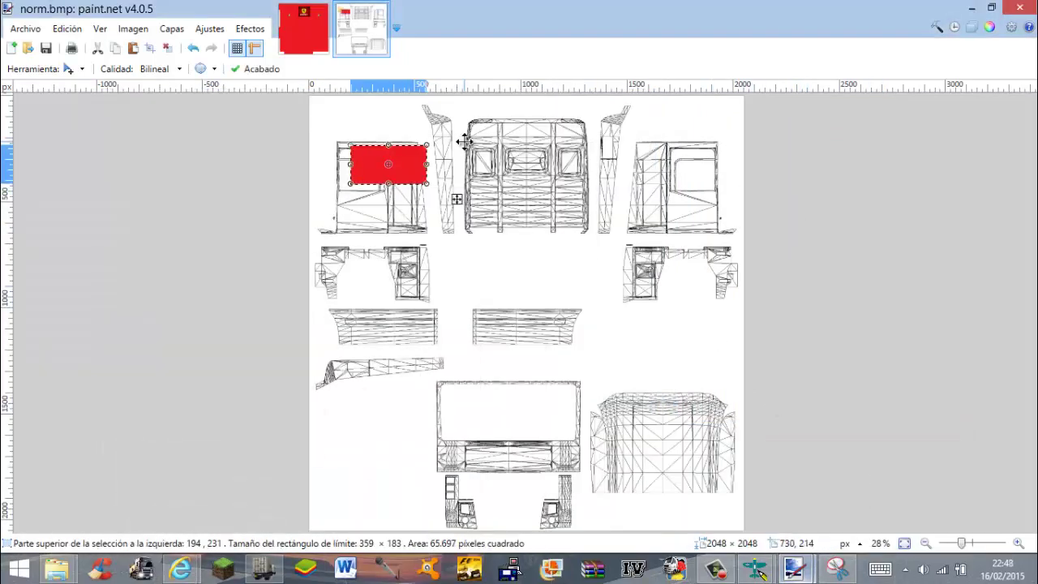
pyautogui.hotkey('ctrl', 'z')
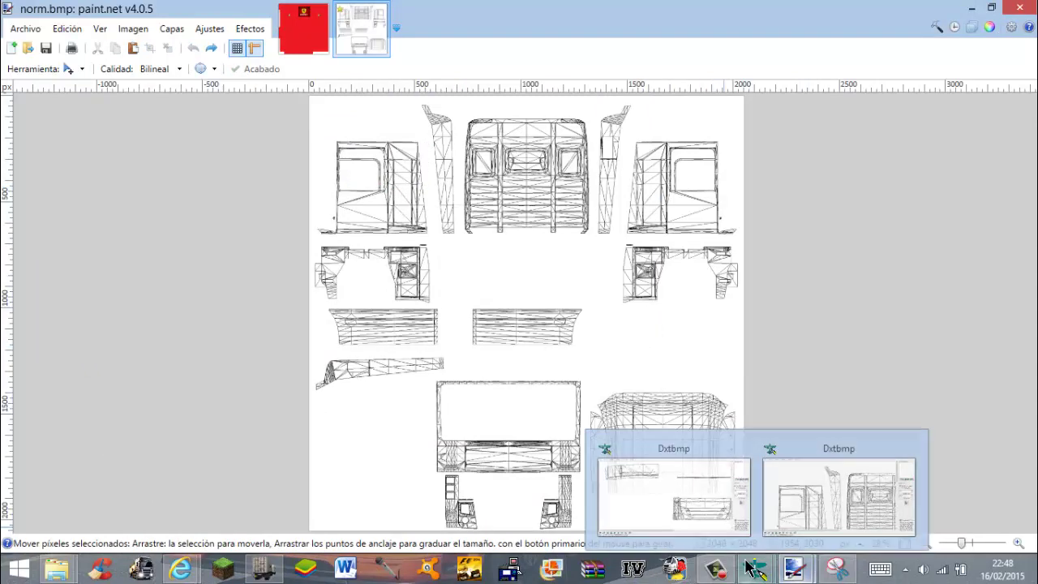
# - Switch to the browser, copy the full-size Lotus F1 Team picture and return to the Magnum template in paint.net
pyautogui.moveTo(180, 568)
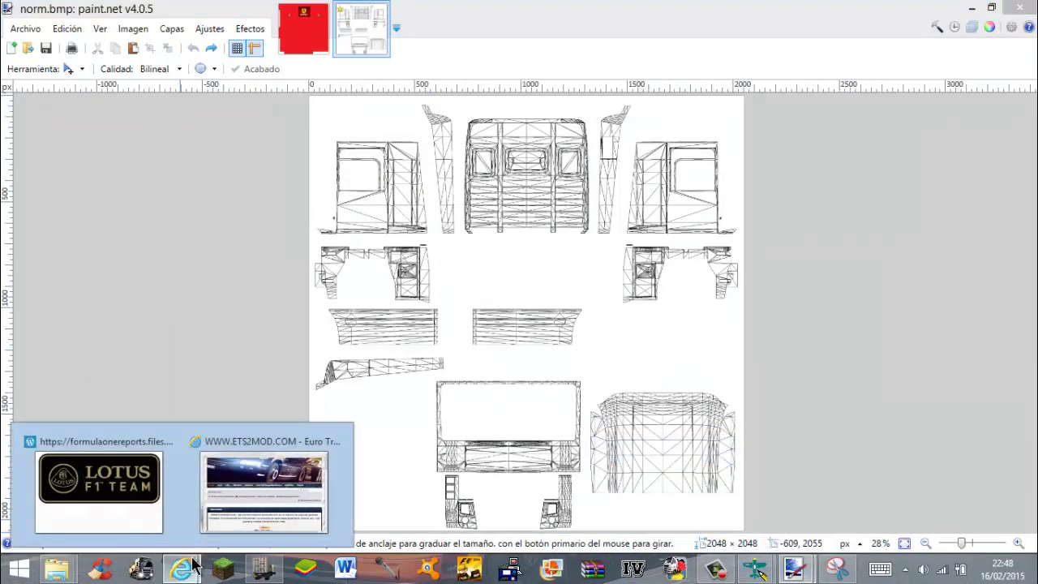
pyautogui.click(159, 507)
pyautogui.rightClick(377, 316)
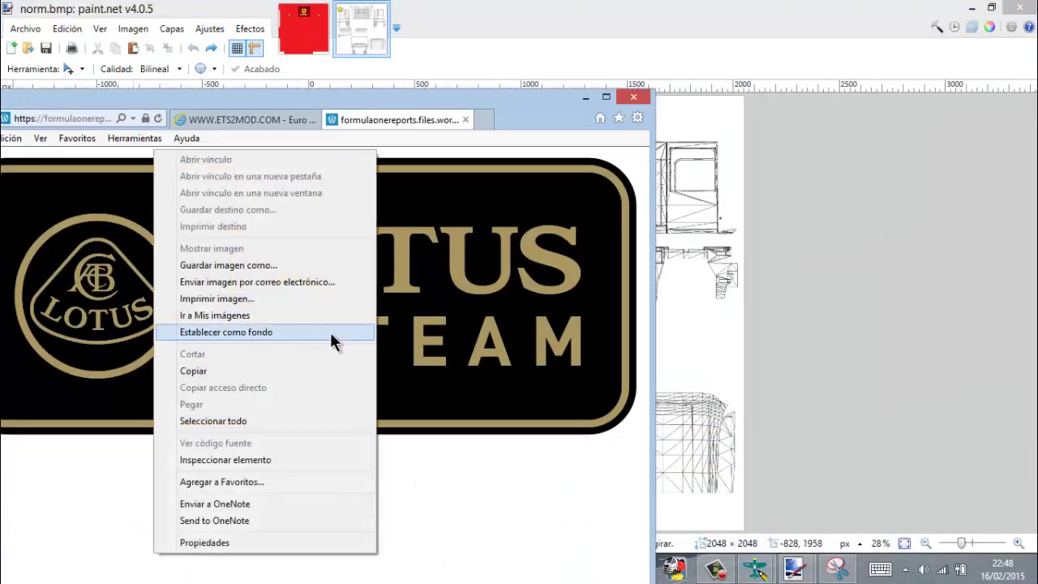
pyautogui.click(313, 369)
pyautogui.click(605, 98)
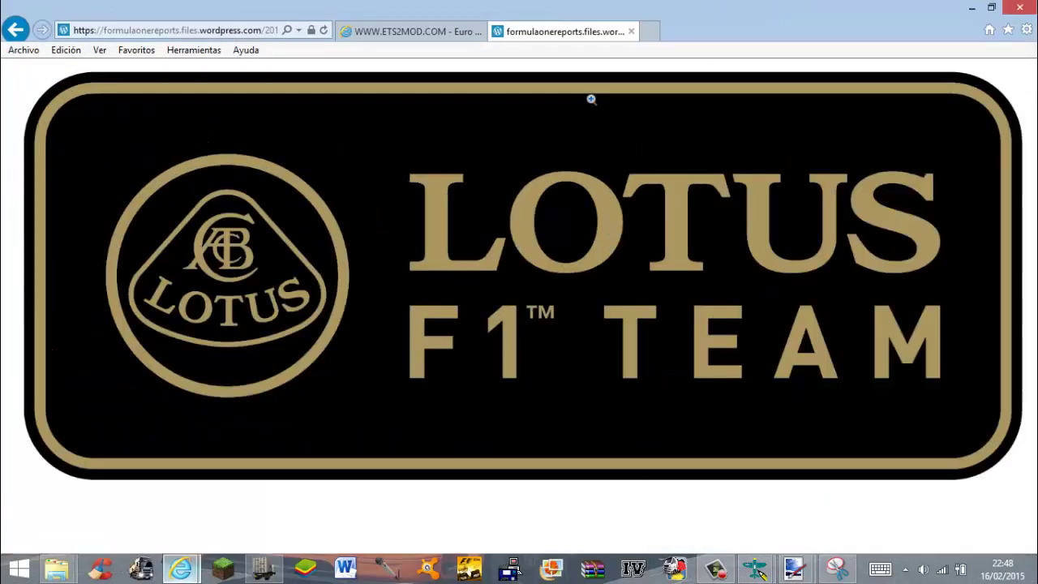
pyautogui.click(973, 10)
# - Paste the Lotus logo at about 334 × 152 px onto both doors and both side skirts, and about 415 × 119 px onto the front grille
pyautogui.hotkey('ctrl', 'v')
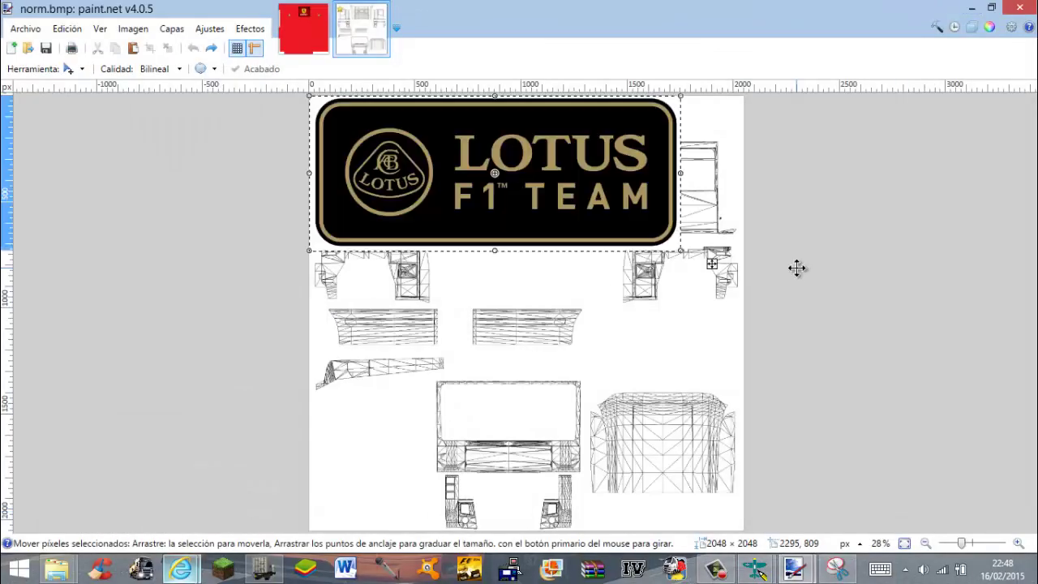
pyautogui.moveTo(684, 103); pyautogui.dragTo(393, 209)
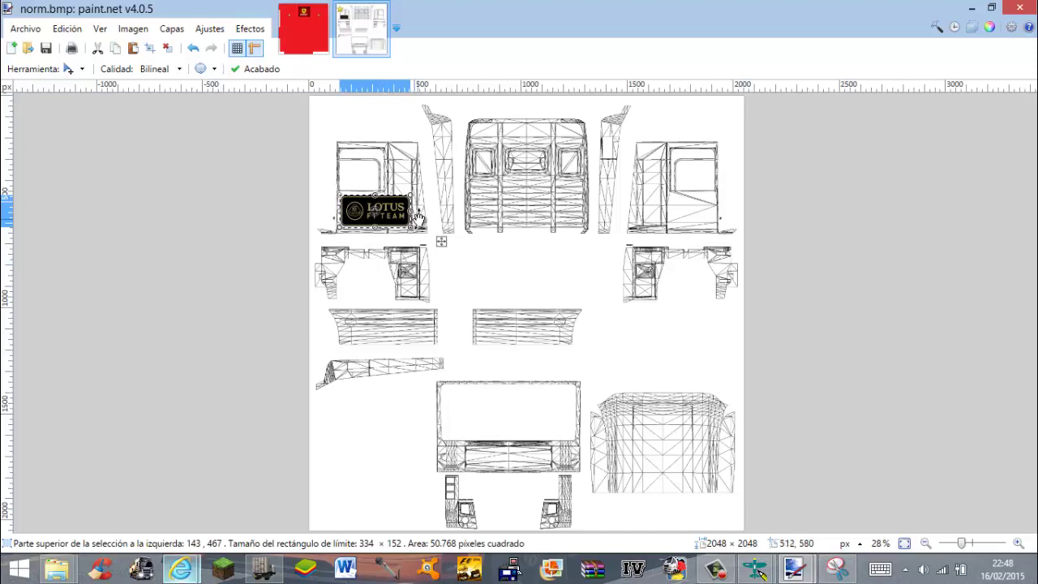
pyautogui.moveTo(395, 213); pyautogui.dragTo(541, 328)
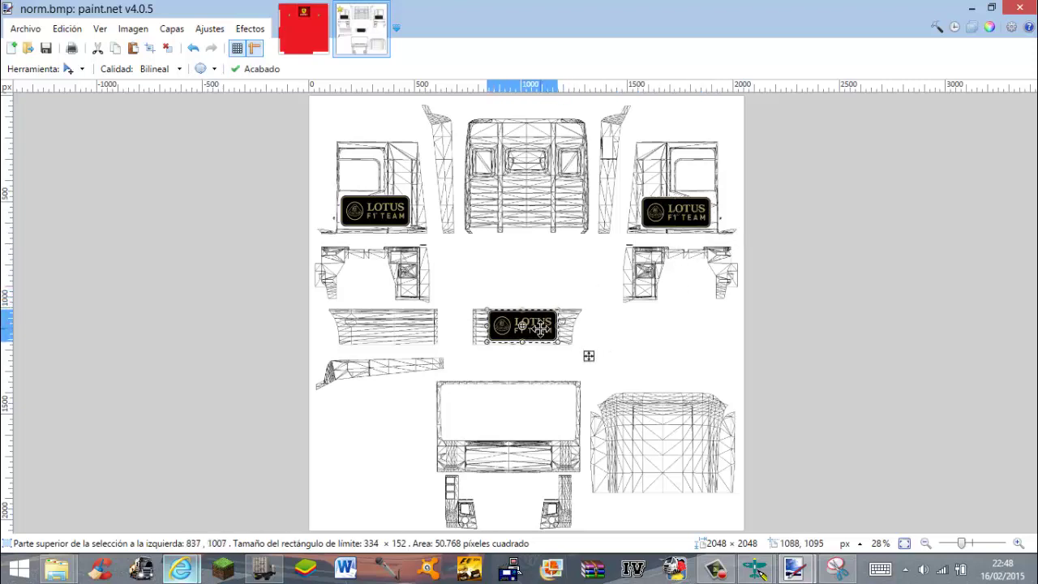
pyautogui.moveTo(541, 329); pyautogui.dragTo(559, 457)
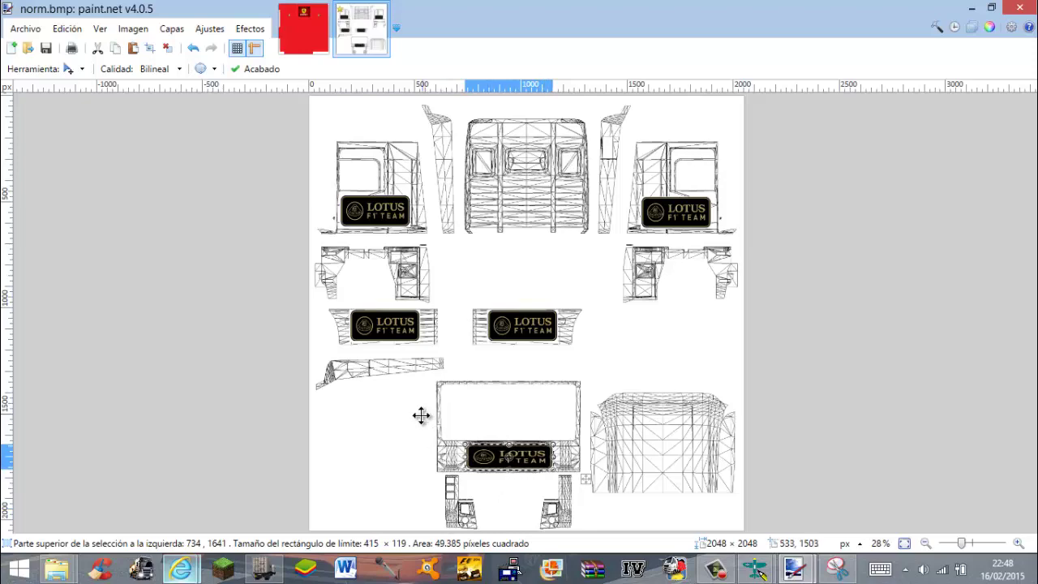
# - Switch to the browser and go back from the full-size Lotus picture to the "lotus renault logo" image results
pyautogui.click(180, 568)
pyautogui.moveTo(217, 544)
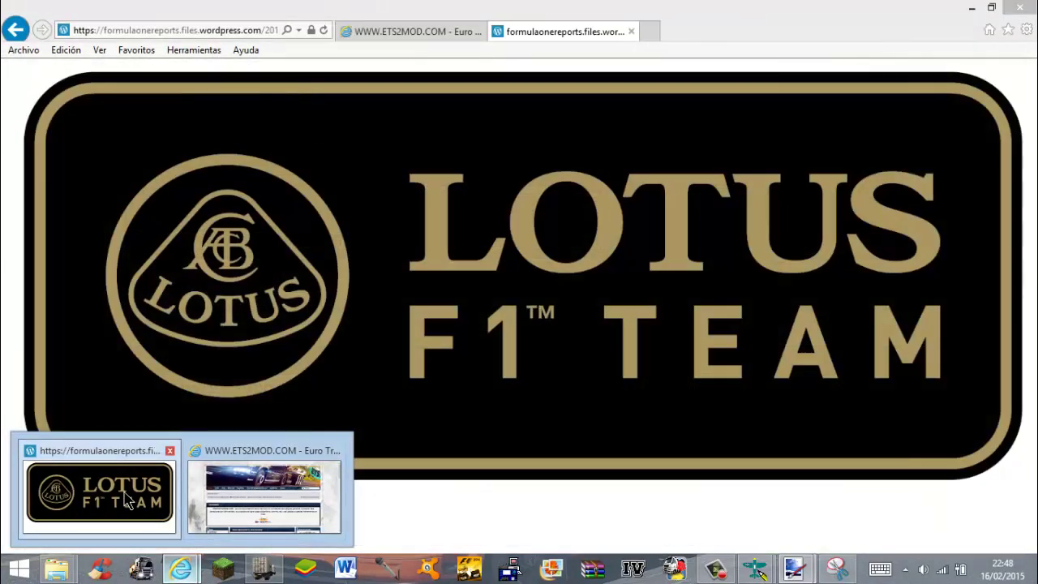
pyautogui.click(142, 499)
pyautogui.press('BackSpace')
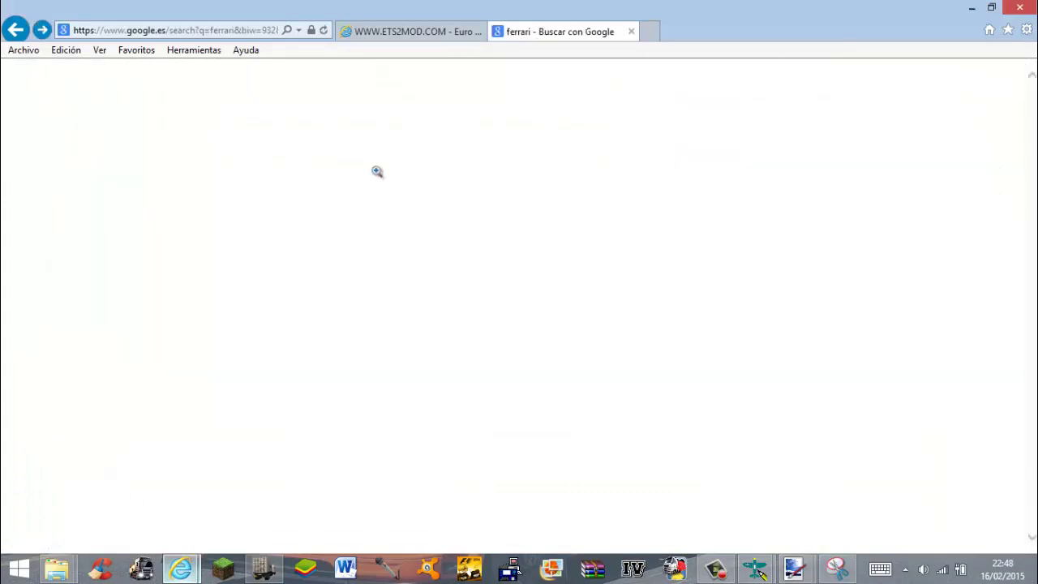
pyautogui.click(357, 215)
pyautogui.scroll(3, 405, 186)
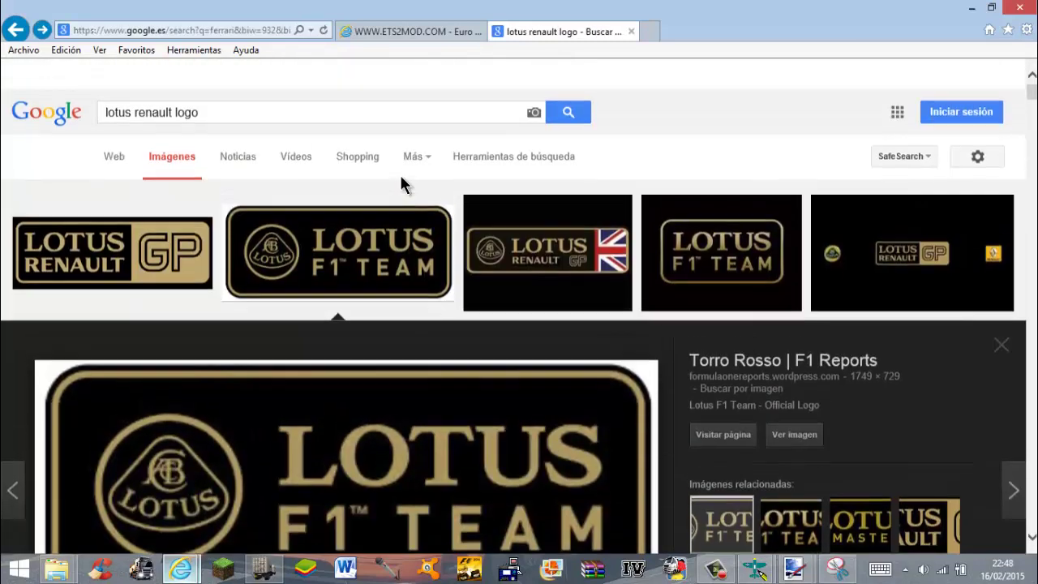
# - Clear the windows around the browser and capture a dark patch of the image results background with Snipping Tool (Recortes)
pyautogui.click(835, 567)
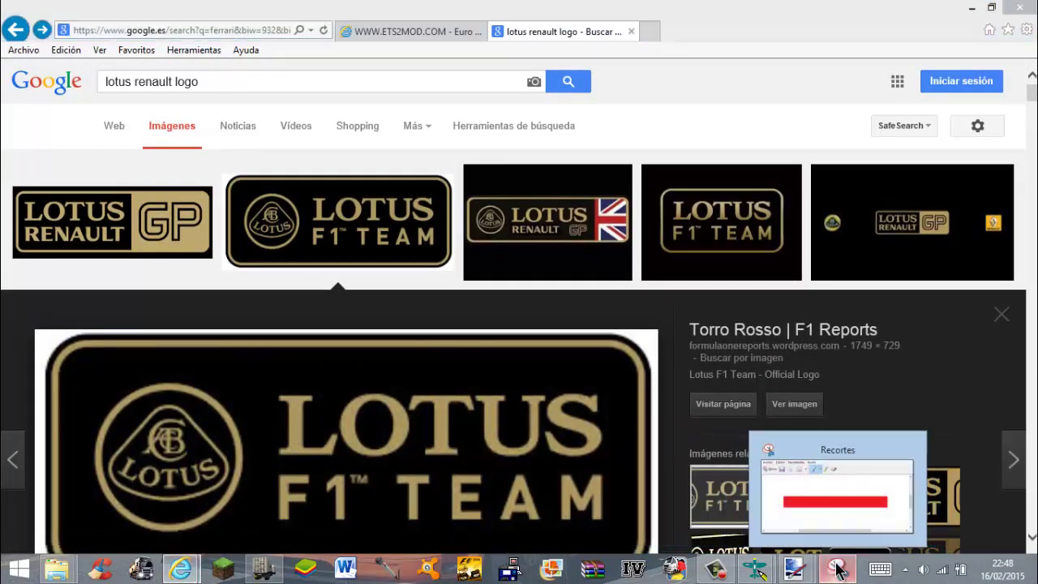
pyautogui.click(991, 11)
pyautogui.click(972, 10)
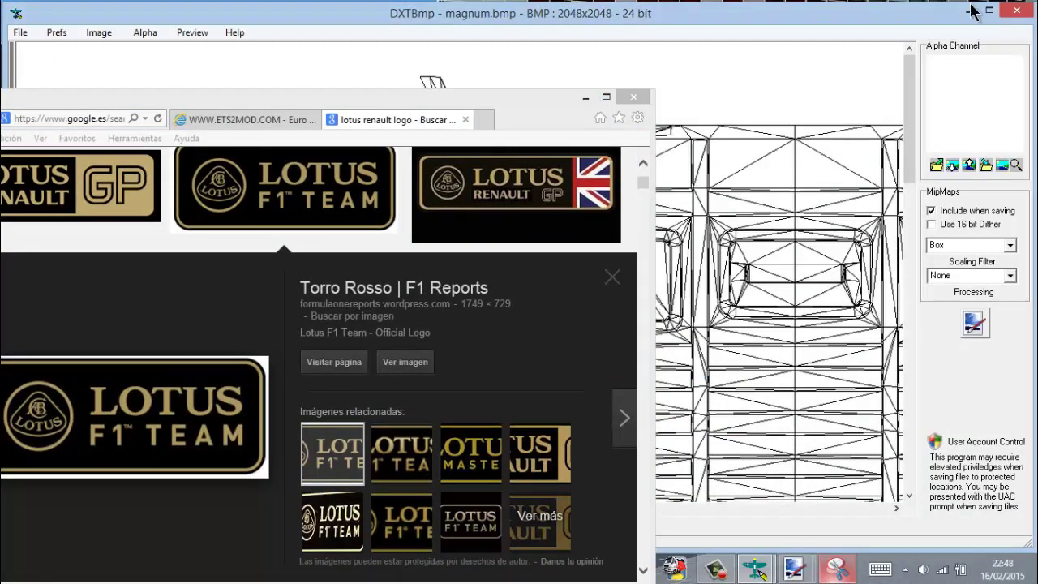
pyautogui.click(973, 9)
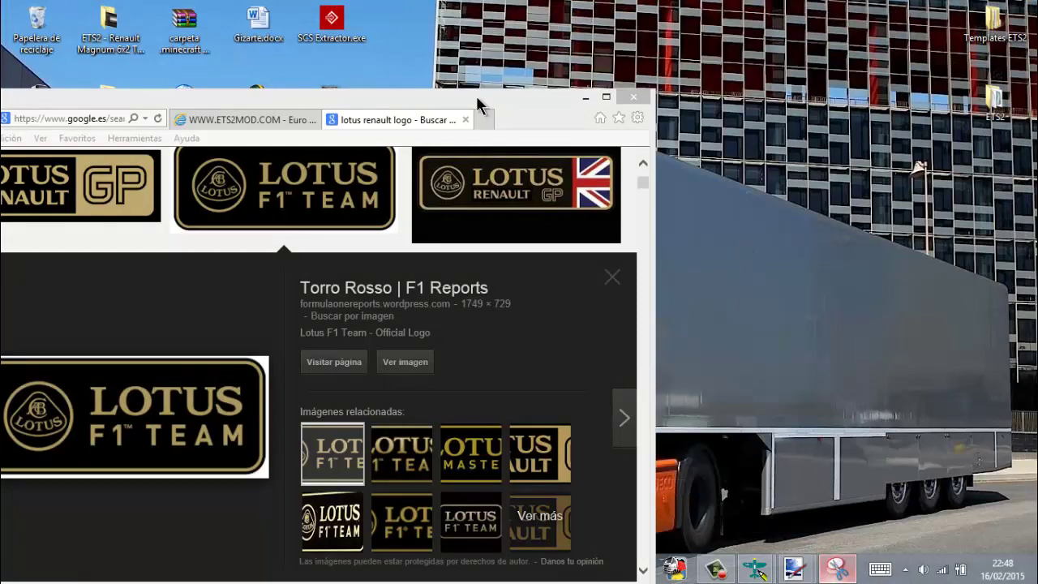
pyautogui.moveTo(491, 99); pyautogui.dragTo(797, 62)
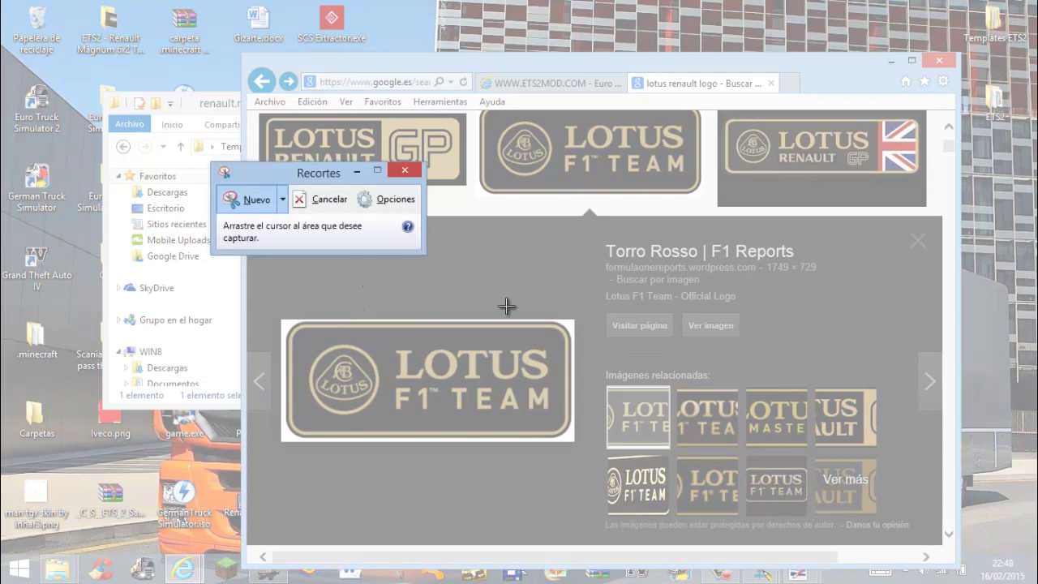
pyautogui.press('Escape')
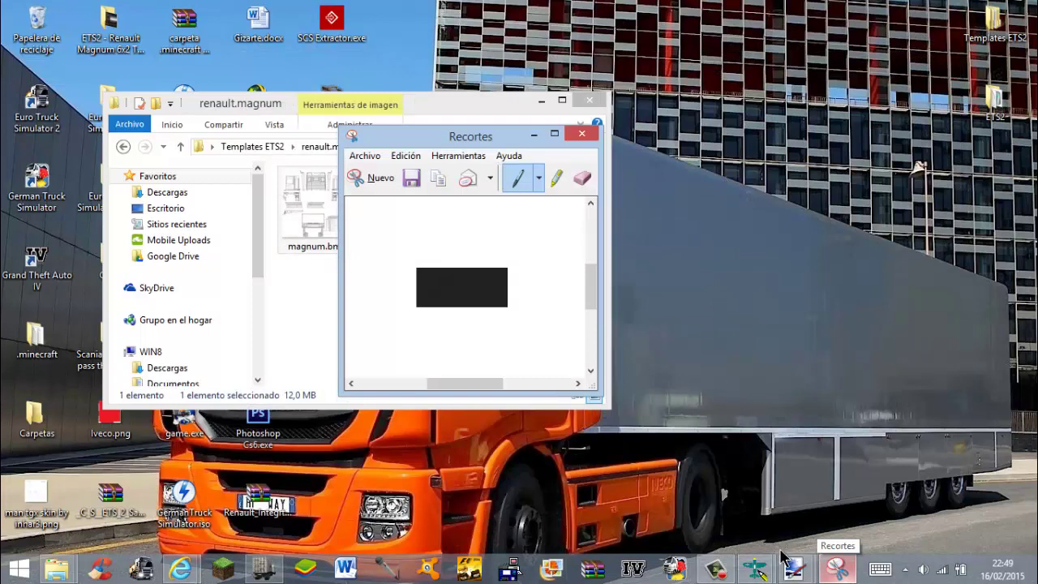
# - Paste the captured dark patch into the Magnum template in paint.net, stretch it to about 617 × 481 px, and undo both
pyautogui.click(794, 568)
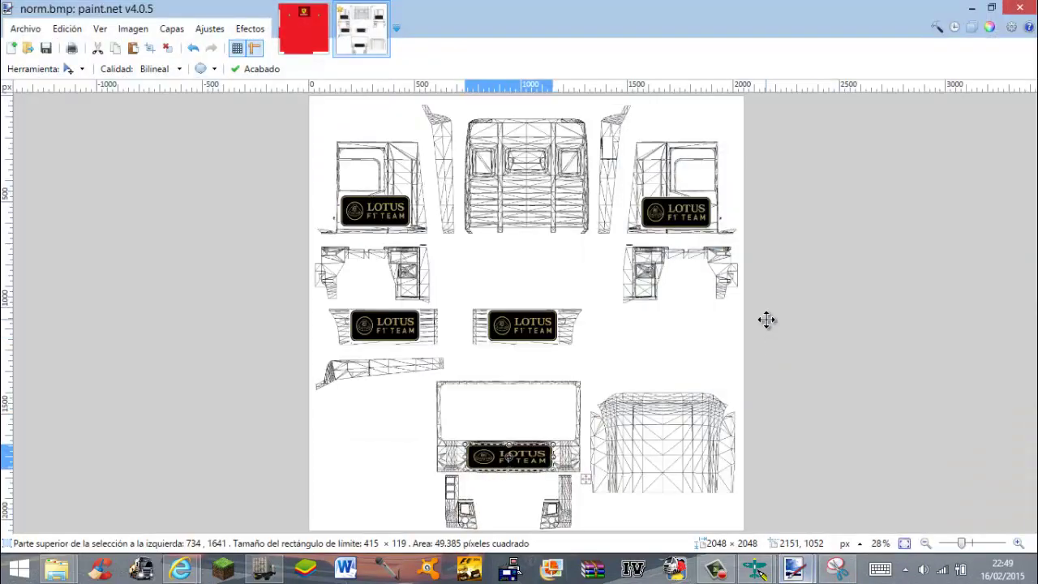
pyautogui.hotkey('ctrl', 'v')
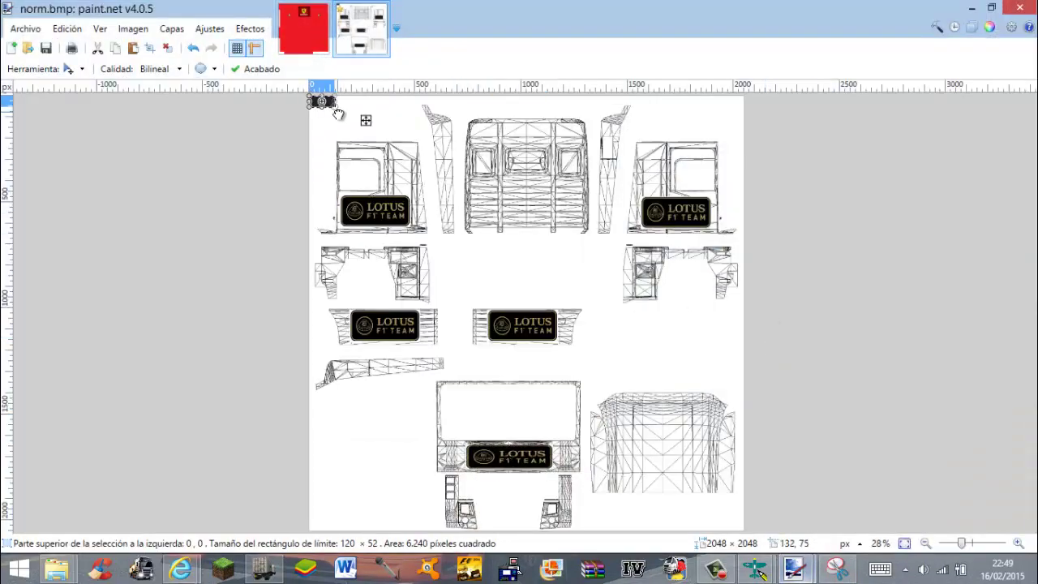
pyautogui.moveTo(338, 114); pyautogui.dragTo(444, 204)
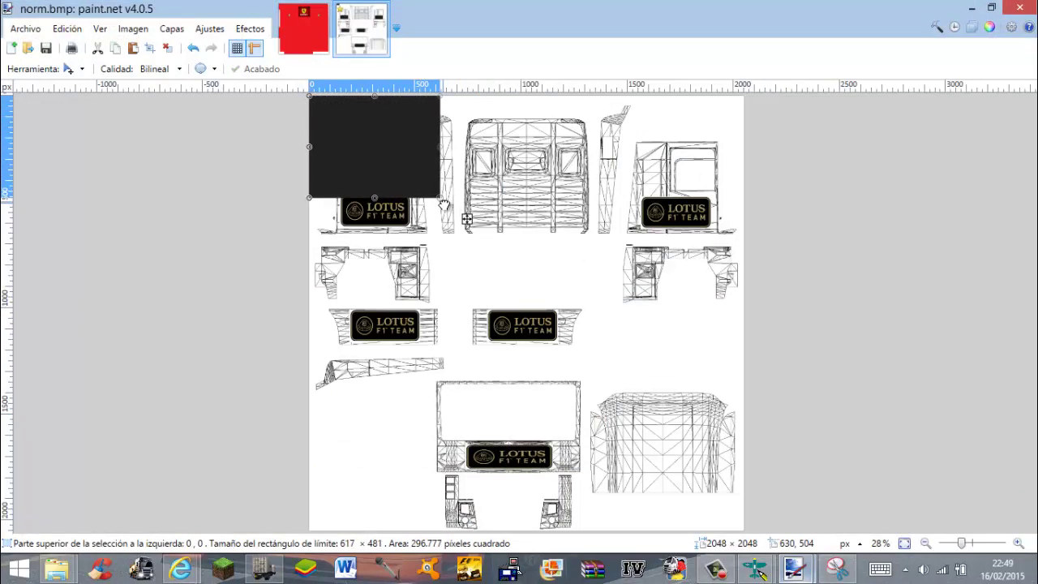
pyautogui.hotkey('ctrl', 'z')
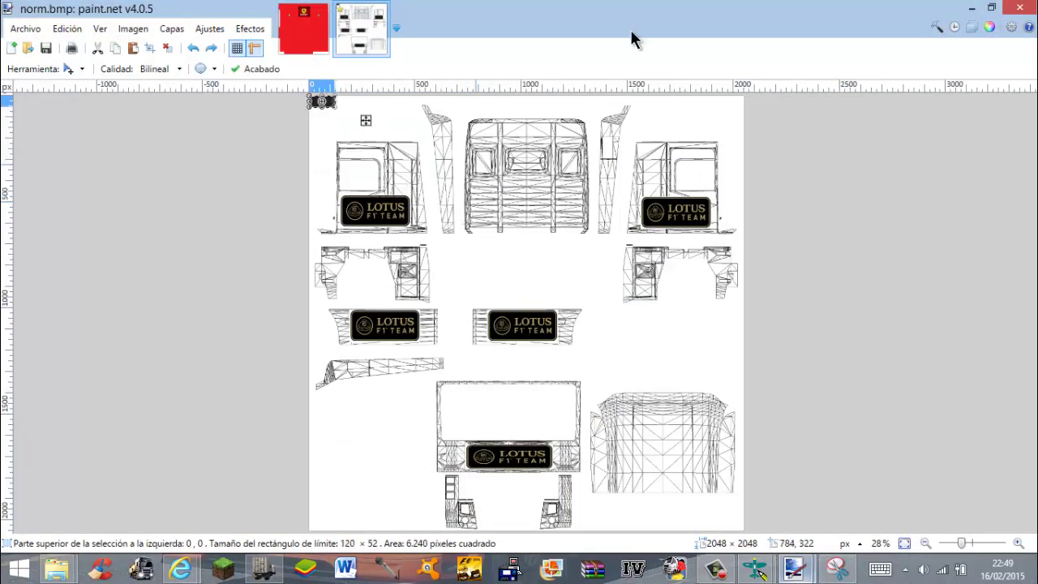
pyautogui.hotkey('ctrl', 'z')
# - Return to the browser and reopen the Lotus F1 Team picture at full size
pyautogui.moveTo(180, 568)
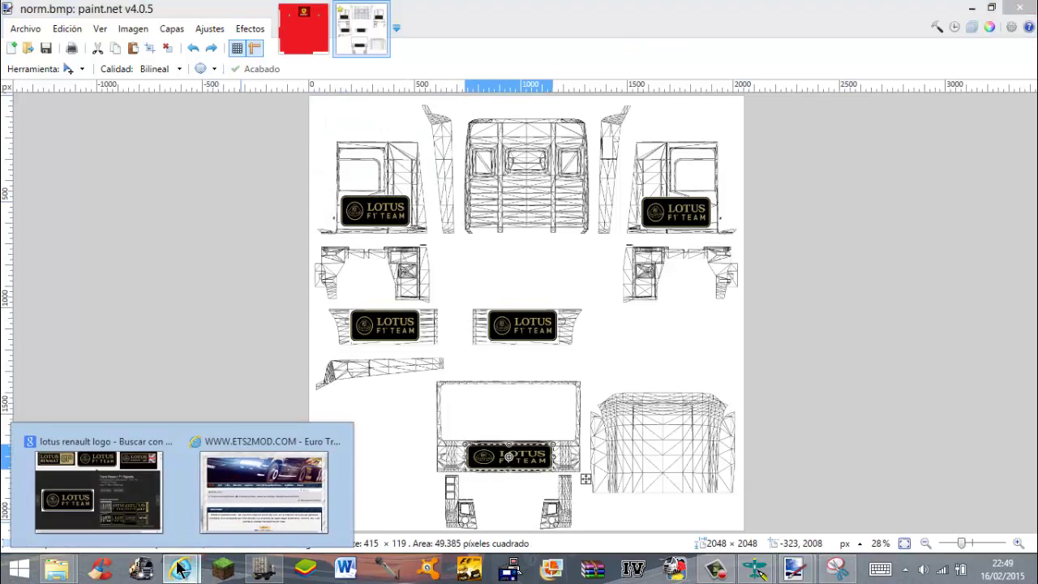
pyautogui.click(140, 510)
pyautogui.click(699, 330)
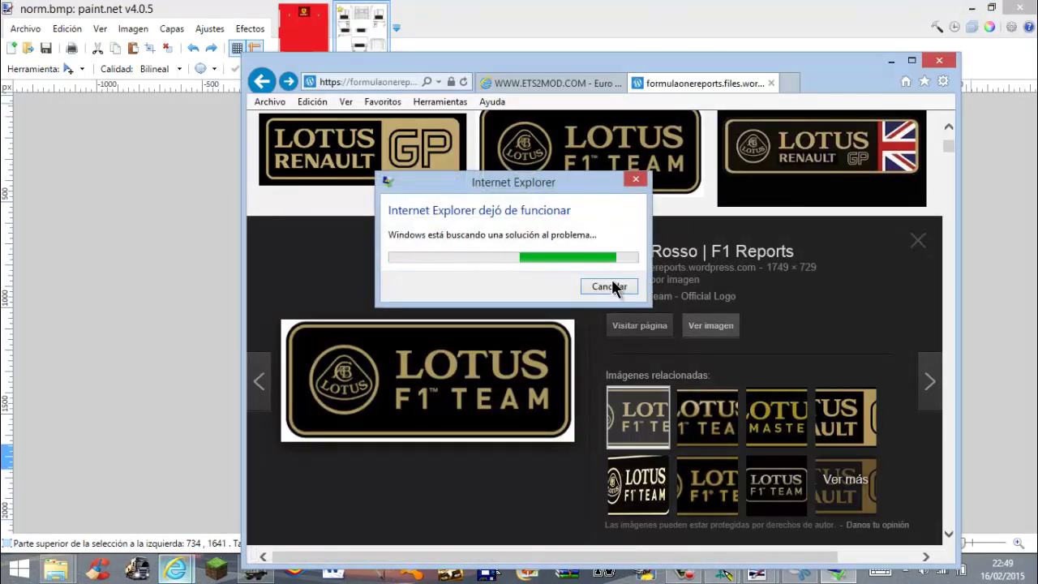
pyautogui.click(608, 281)
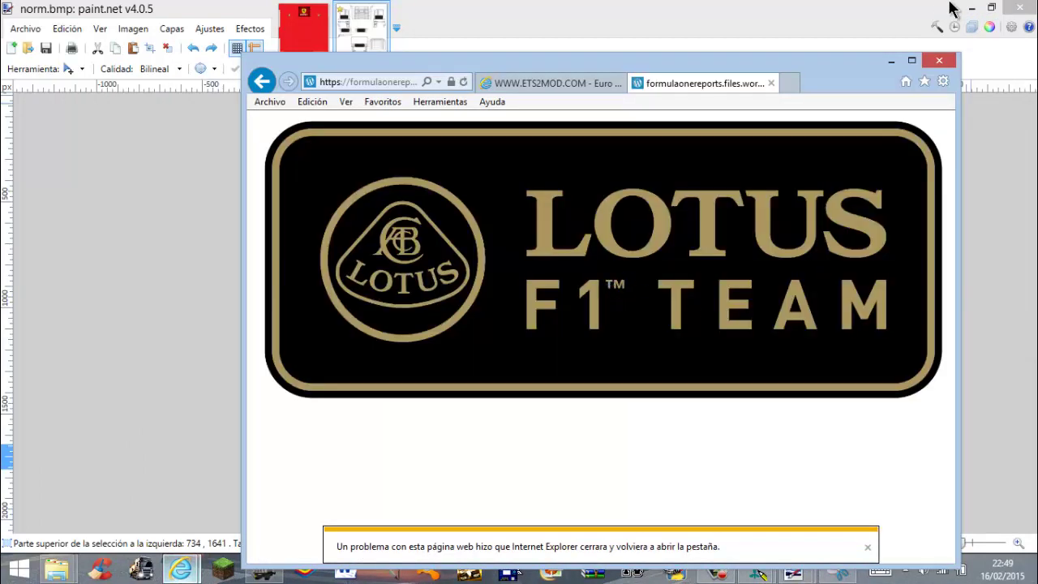
# - Minimize paint.net and the renault.magnum folder, narrow the browser window around the Lotus picture, and bring up Snipping Tool (Recortes)
pyautogui.click(971, 8)
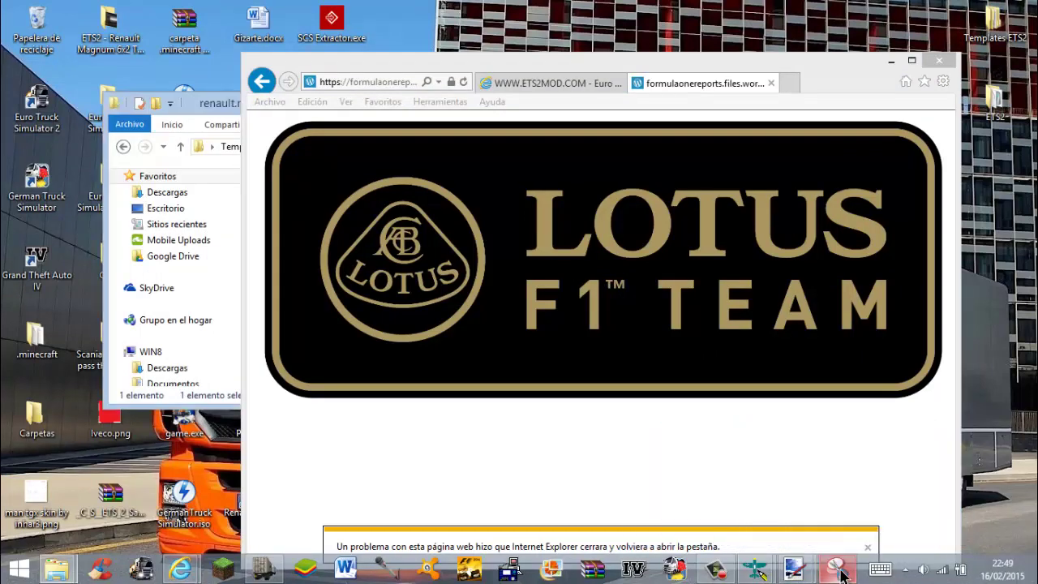
pyautogui.click(892, 65)
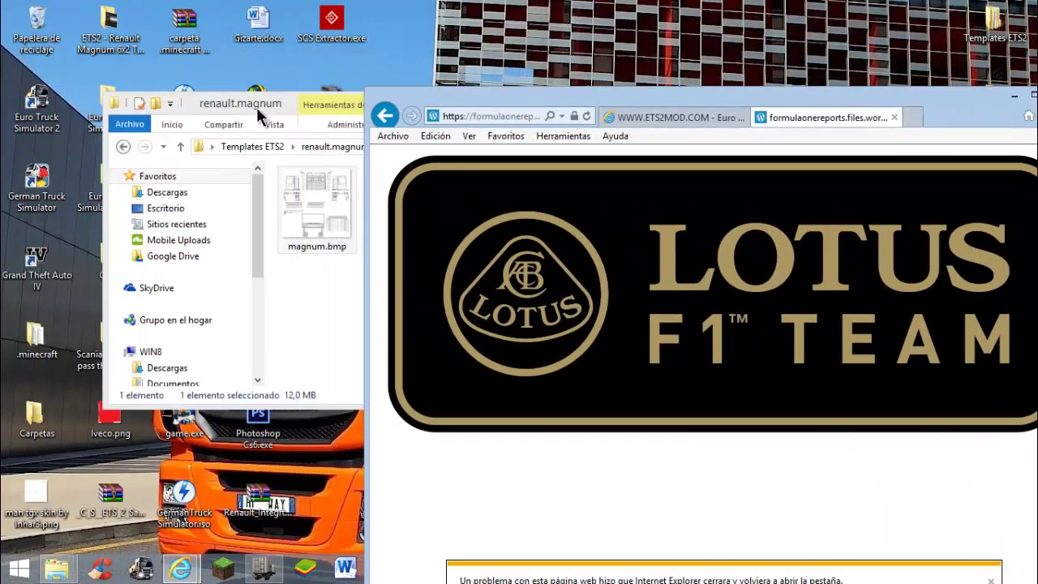
pyautogui.moveTo(235, 116); pyautogui.dragTo(95, 137)
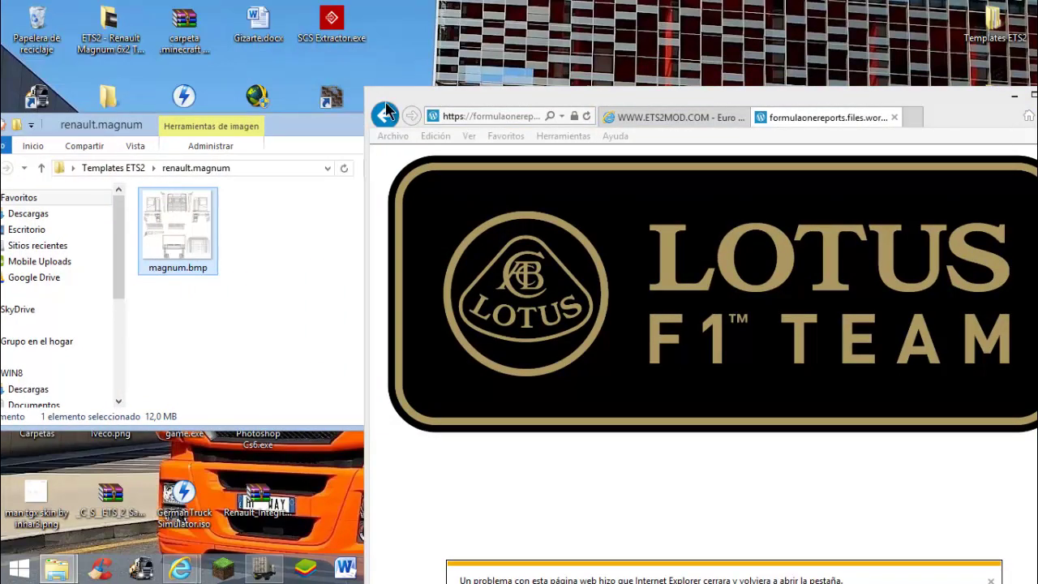
pyautogui.click(266, 132)
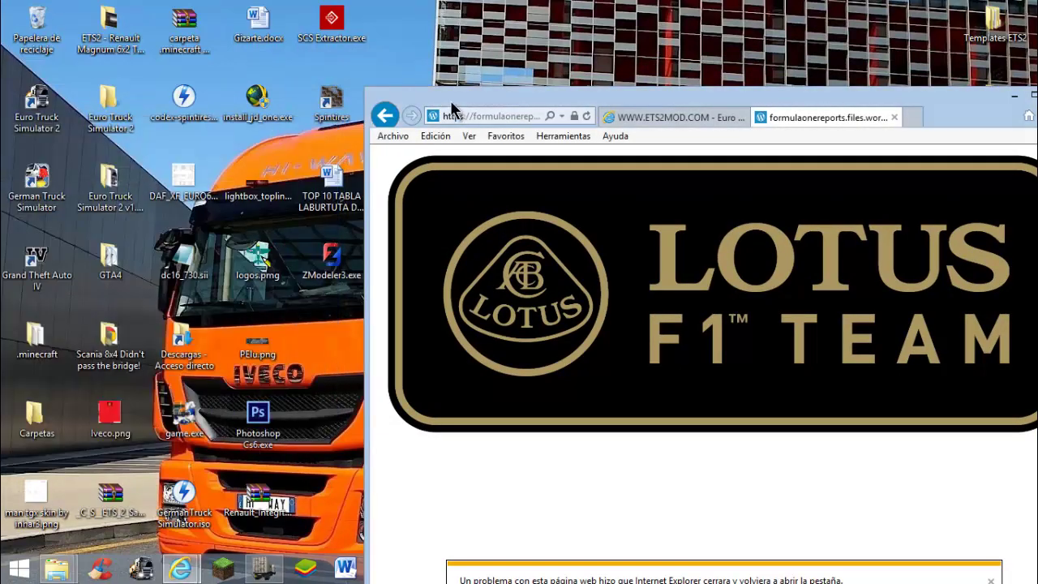
pyautogui.moveTo(810, 127); pyautogui.dragTo(401, 39)
pyautogui.click(839, 567)
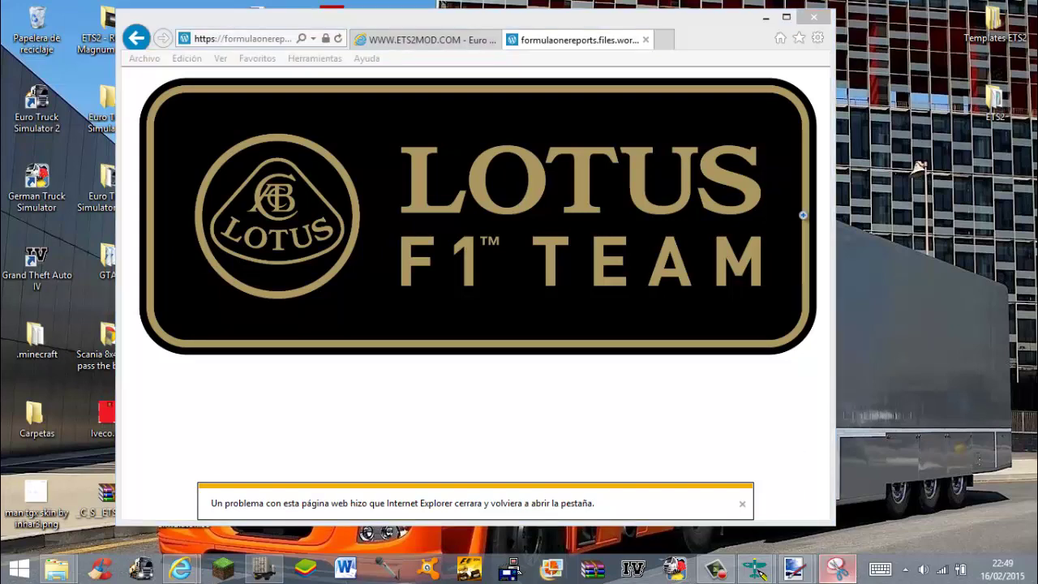
pyautogui.moveTo(835, 14); pyautogui.dragTo(344, 140)
pyautogui.moveTo(428, 130); pyautogui.dragTo(428, 106)
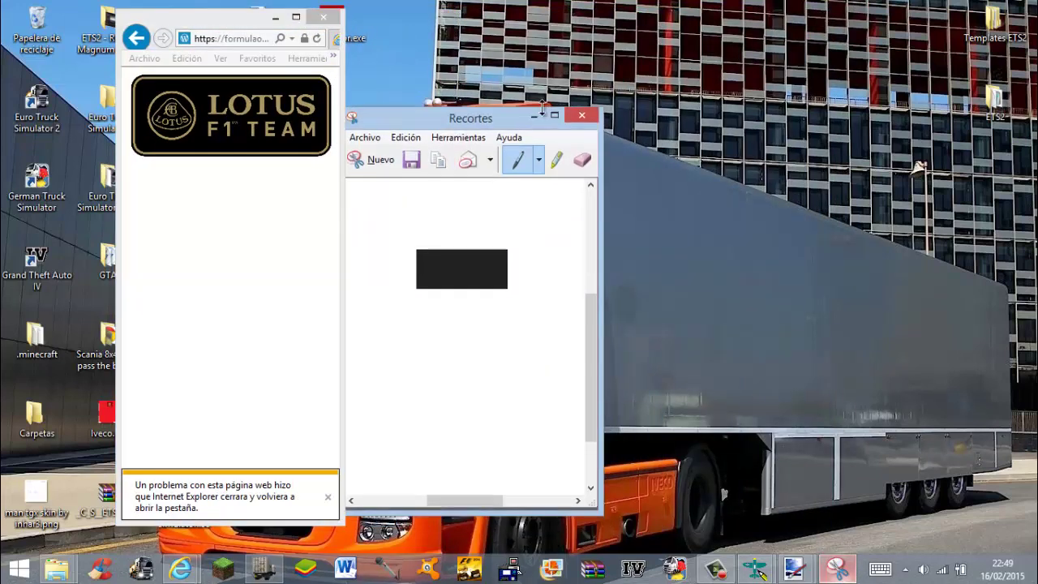
# - Capture a thin strip of the Lotus logo's black background as a new snip
pyautogui.click(582, 109)
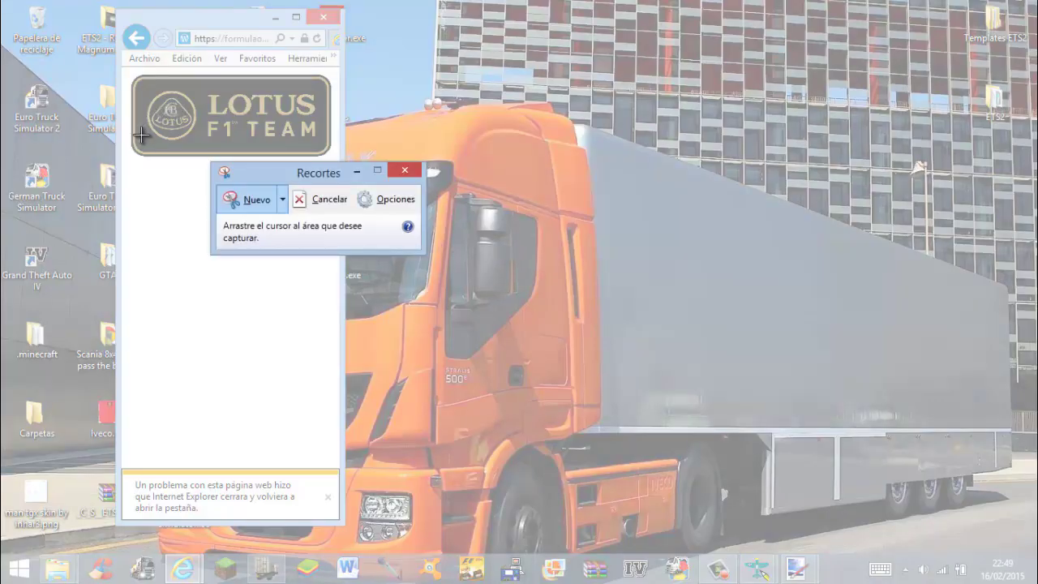
pyautogui.moveTo(141, 135); pyautogui.dragTo(153, 142)
pyautogui.moveTo(185, 82); pyautogui.dragTo(288, 90)
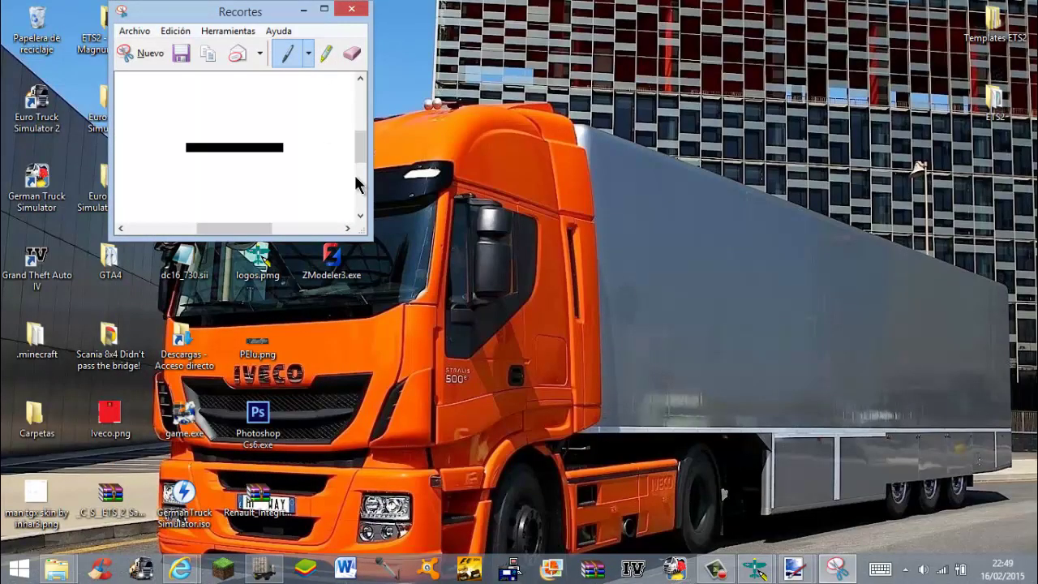
# - Switch to paint.net, paste the black strip stretched to about 704 × 484 px over the upper doors, and cover the front around its logo
pyautogui.moveTo(794, 569)
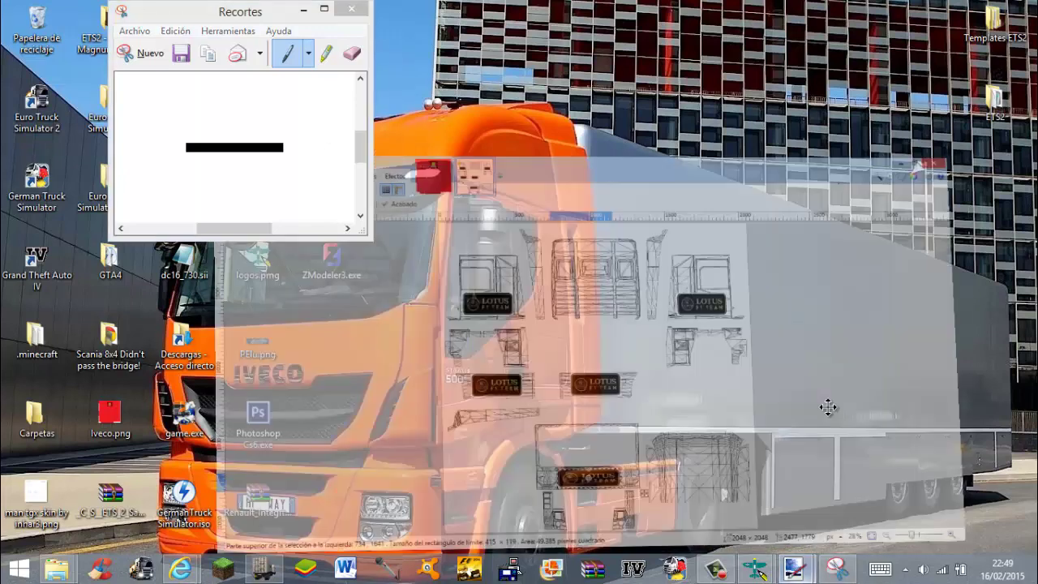
pyautogui.click(824, 405)
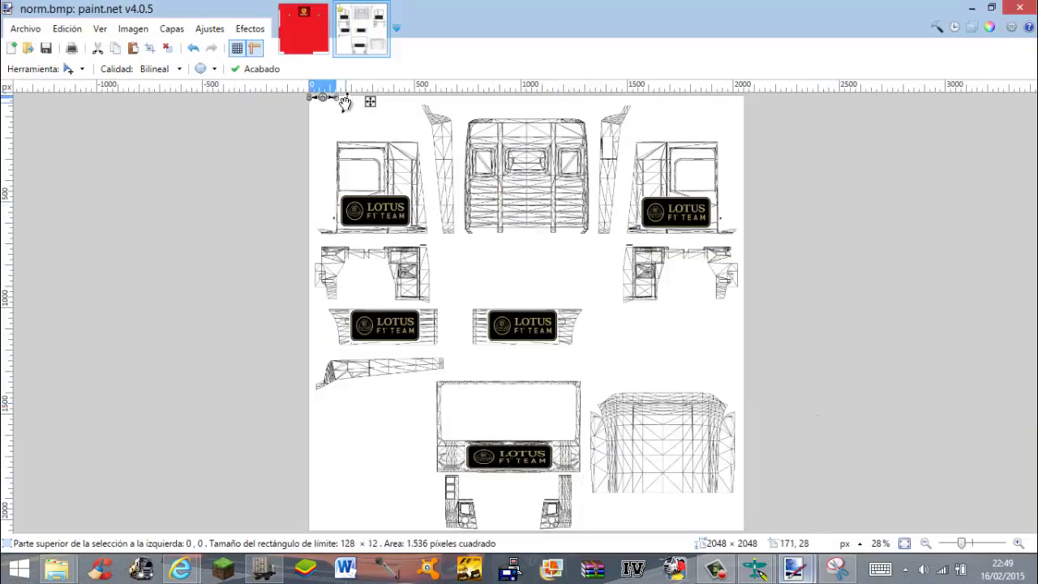
pyautogui.moveTo(344, 102); pyautogui.dragTo(459, 201)
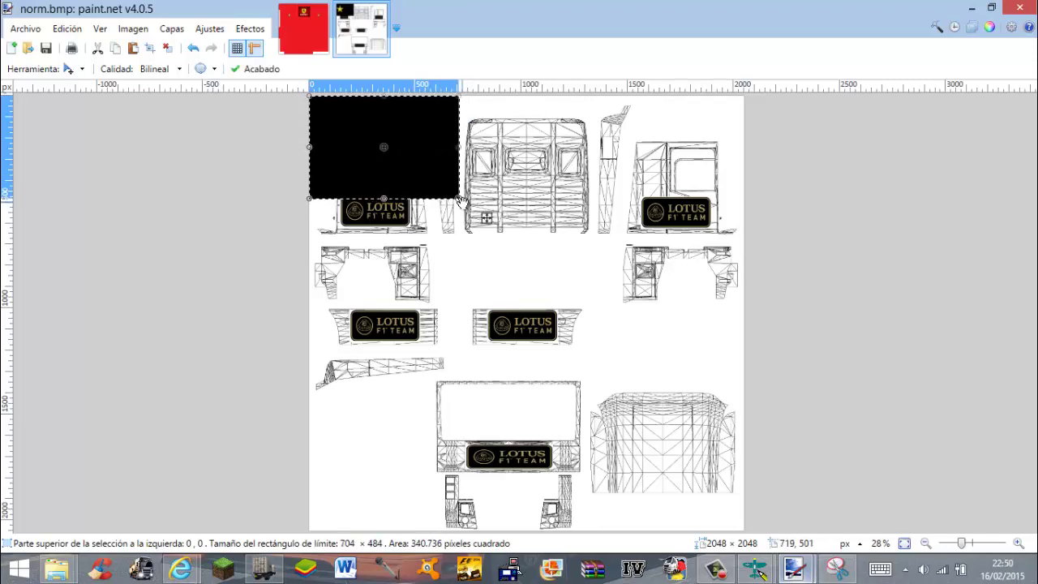
pyautogui.moveTo(424, 148); pyautogui.dragTo(584, 436)
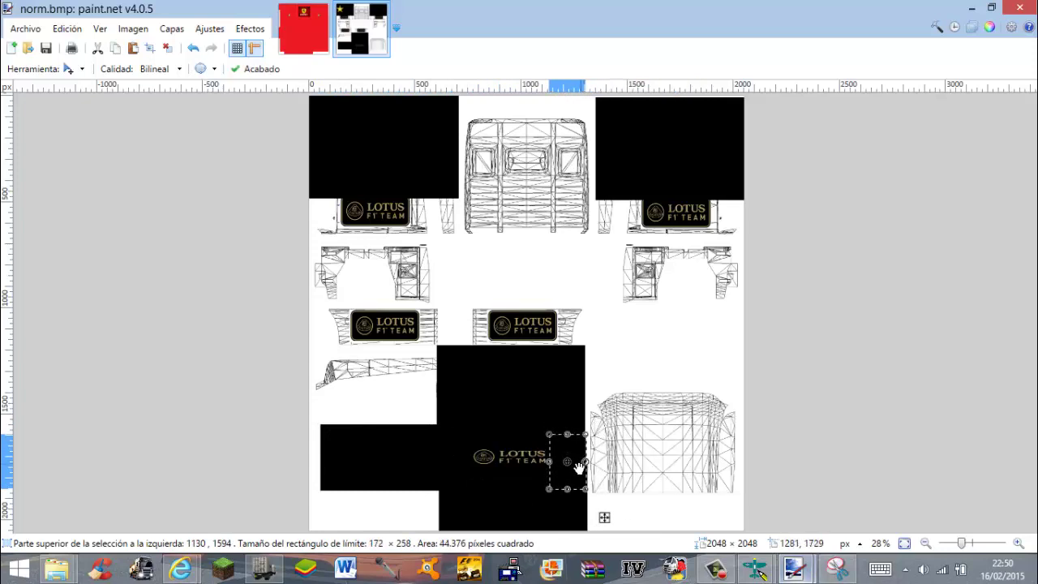
# - Cover the right side skirt around its logo in black and lay a strip about 1249 × 46 px across the top of both skirts
pyautogui.moveTo(573, 450); pyautogui.dragTo(578, 321)
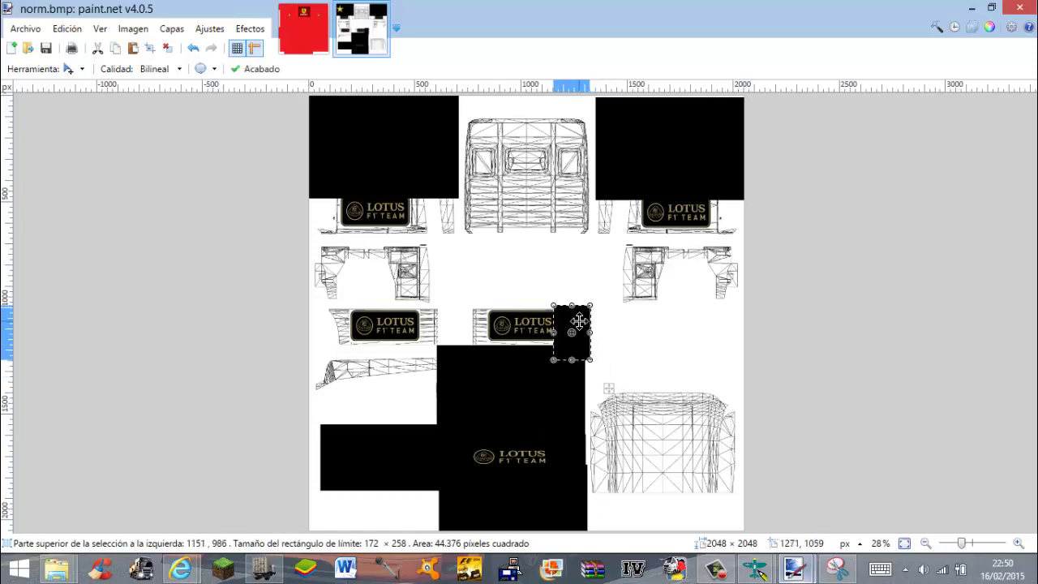
pyautogui.moveTo(575, 321)
pyautogui.mouseDown()
pyautogui.moveTo(472, 316)
pyautogui.moveTo(568, 339)
pyautogui.moveTo(567, 304)
pyautogui.mouseUp()
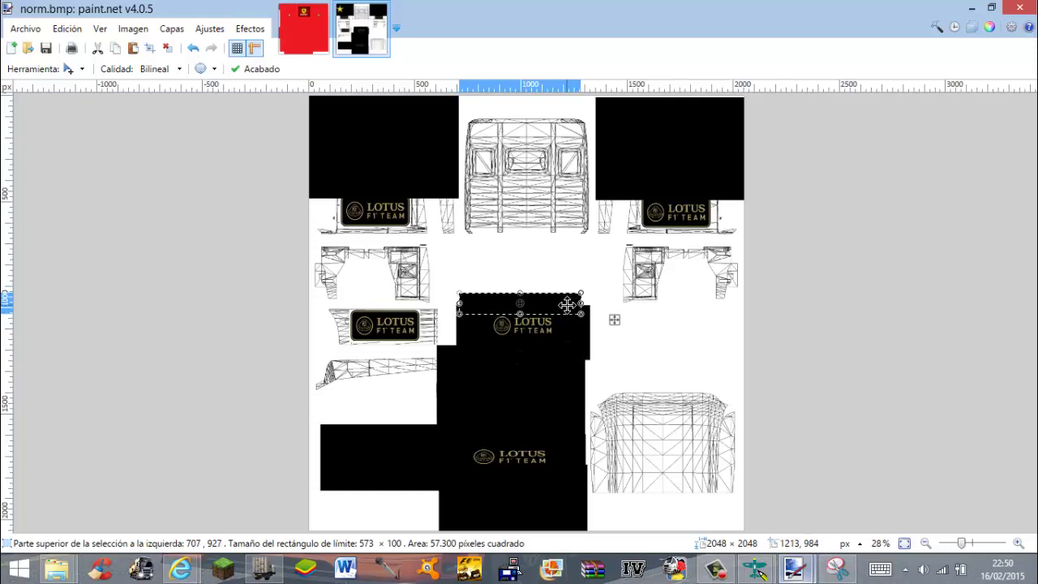
pyautogui.moveTo(460, 304); pyautogui.dragTo(315, 303)
pyautogui.moveTo(449, 297); pyautogui.dragTo(451, 308)
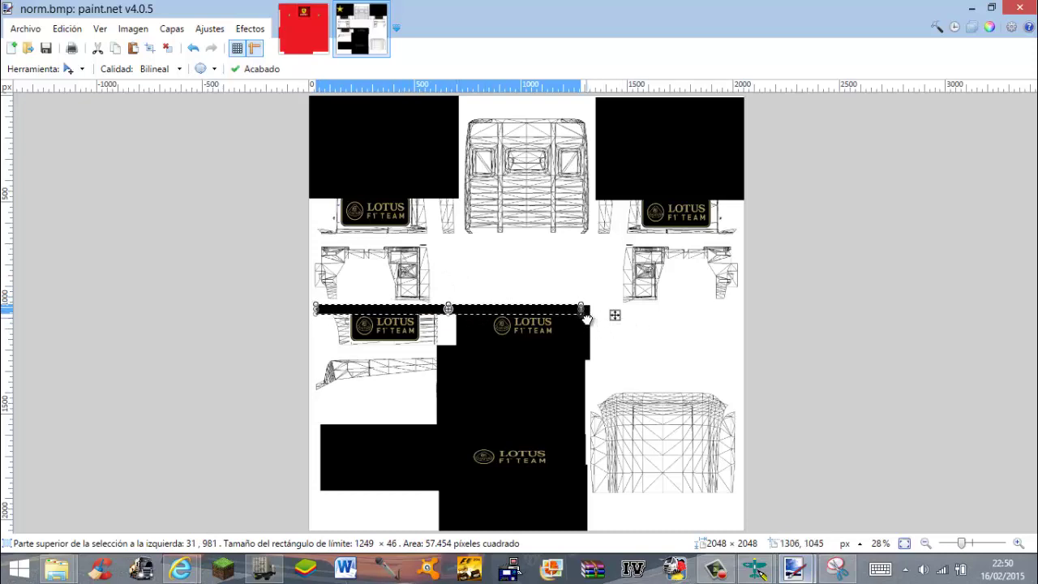
# - Cover the left side skirt around its logo and the part below it with black patches, one stretched to about 726 × 364 px
pyautogui.moveTo(586, 318); pyautogui.dragTo(473, 370)
pyautogui.moveTo(424, 336); pyautogui.dragTo(419, 367)
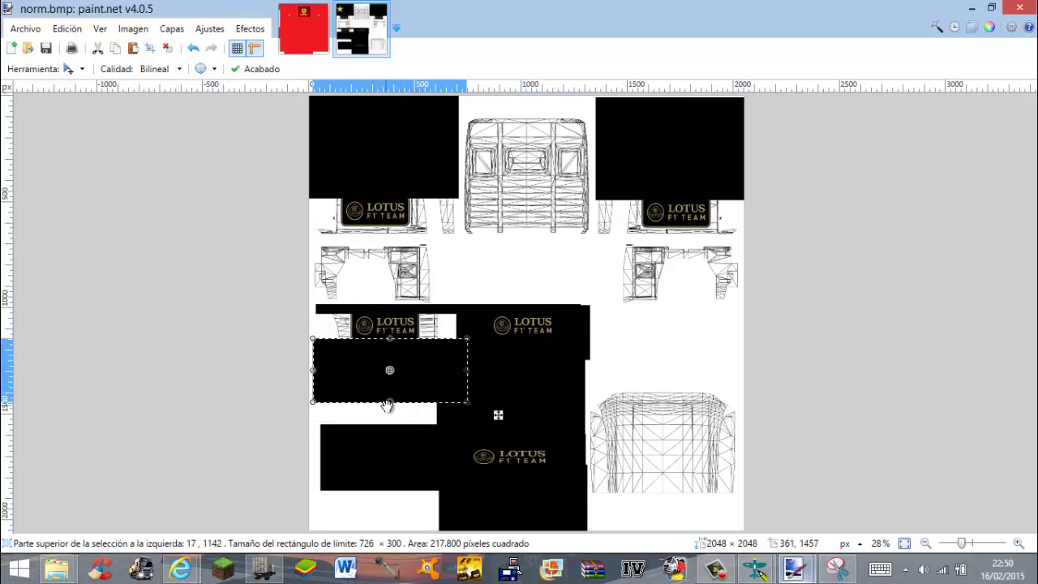
pyautogui.moveTo(389, 403); pyautogui.dragTo(390, 417)
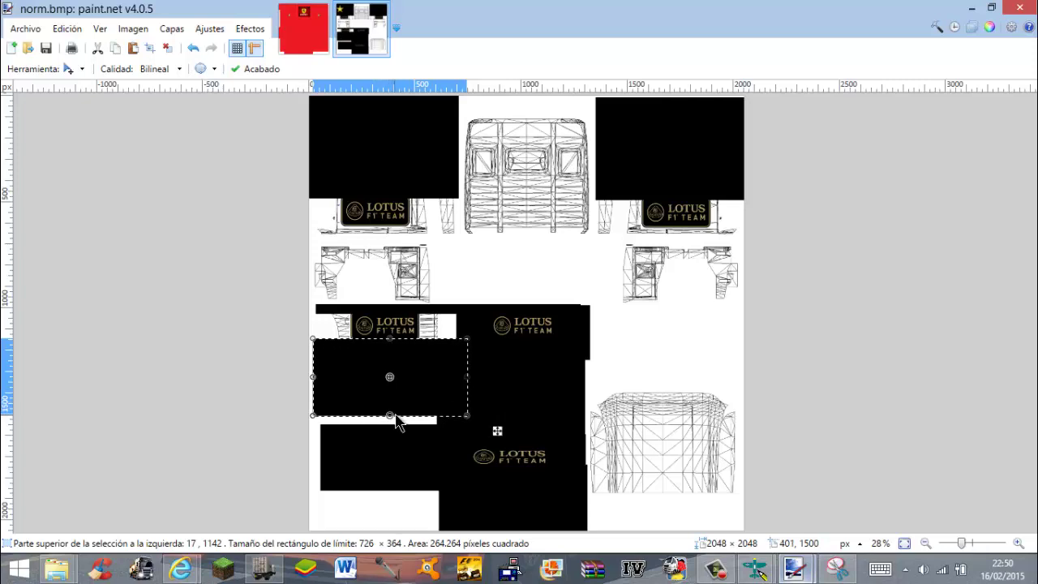
pyautogui.moveTo(467, 341); pyautogui.dragTo(438, 315)
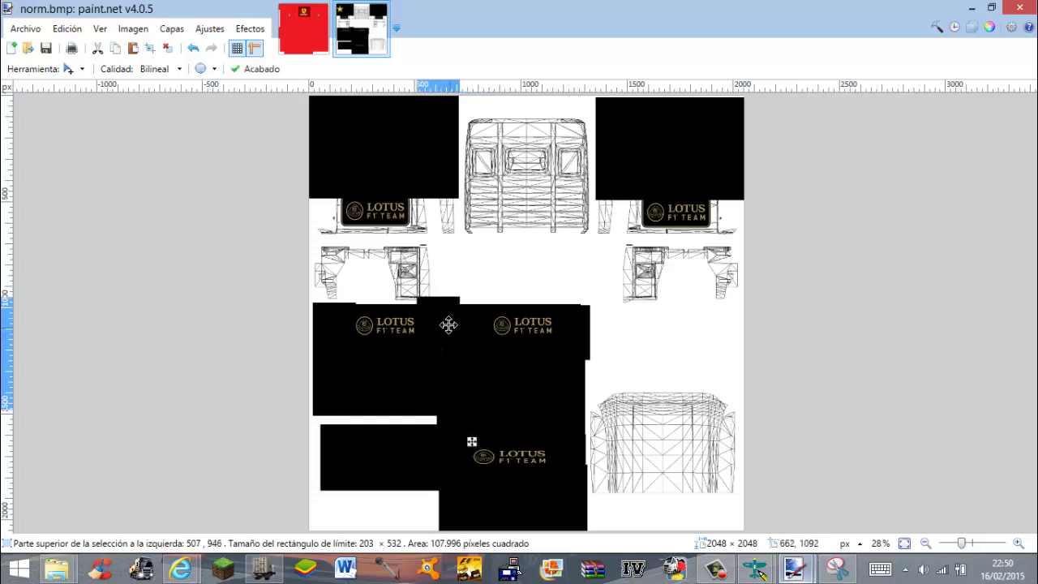
pyautogui.moveTo(471, 441); pyautogui.dragTo(444, 369)
# - Place a black patch over the parts below the left door and stretch it to about 782 × 430 px
pyautogui.moveTo(434, 230); pyautogui.dragTo(445, 258)
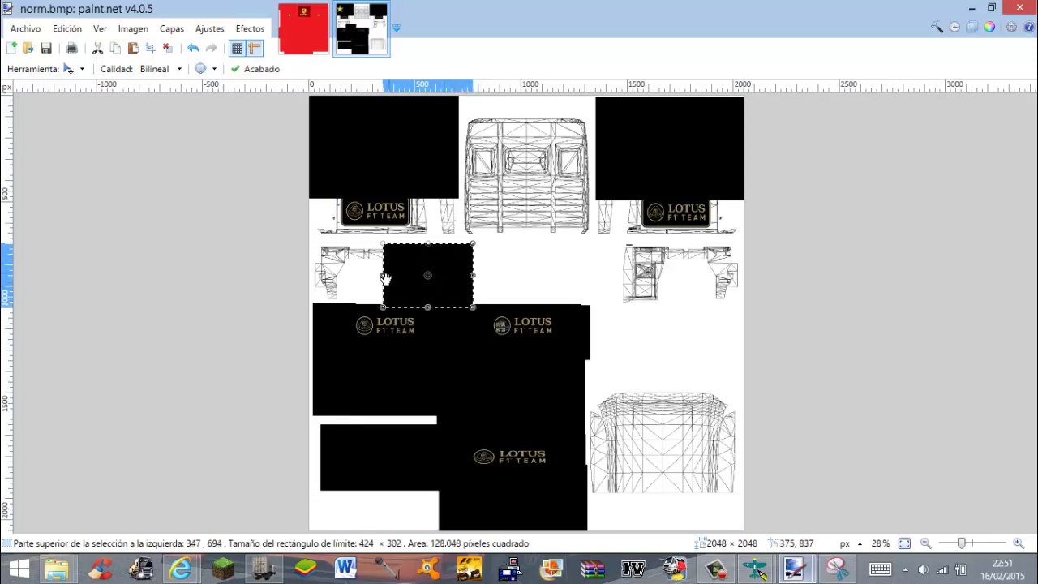
pyautogui.moveTo(382, 276); pyautogui.dragTo(307, 275)
pyautogui.moveTo(392, 238); pyautogui.dragTo(389, 217)
pyautogui.moveTo(389, 289); pyautogui.dragTo(390, 315)
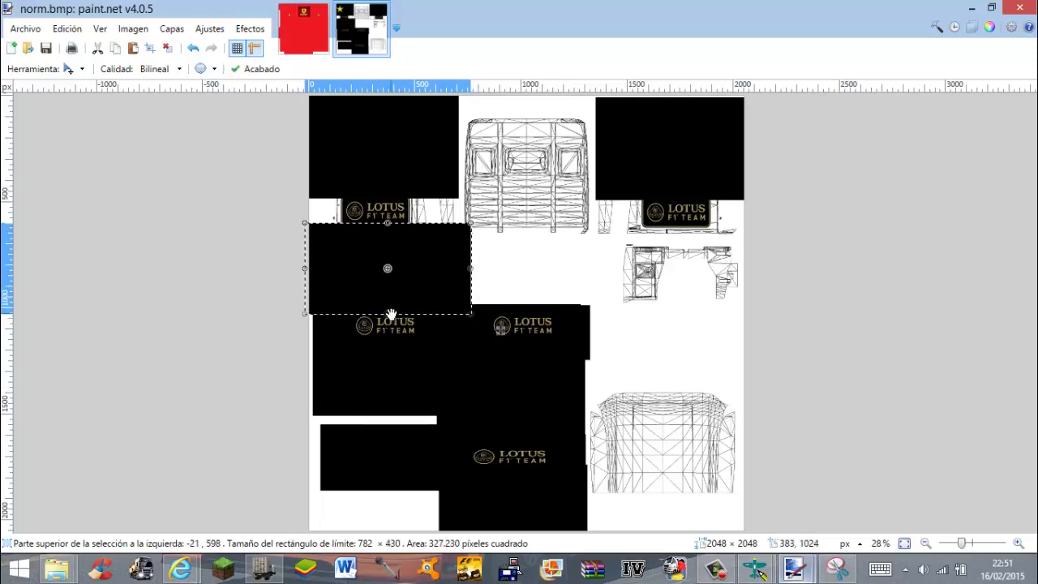
# - Set the black patch below the left door and place another about 649 × 430 px over the parts below the right door
pyautogui.moveTo(387, 268); pyautogui.dragTo(410, 276)
pyautogui.press('Return')
pyautogui.moveTo(722, 250); pyautogui.dragTo(738, 271)
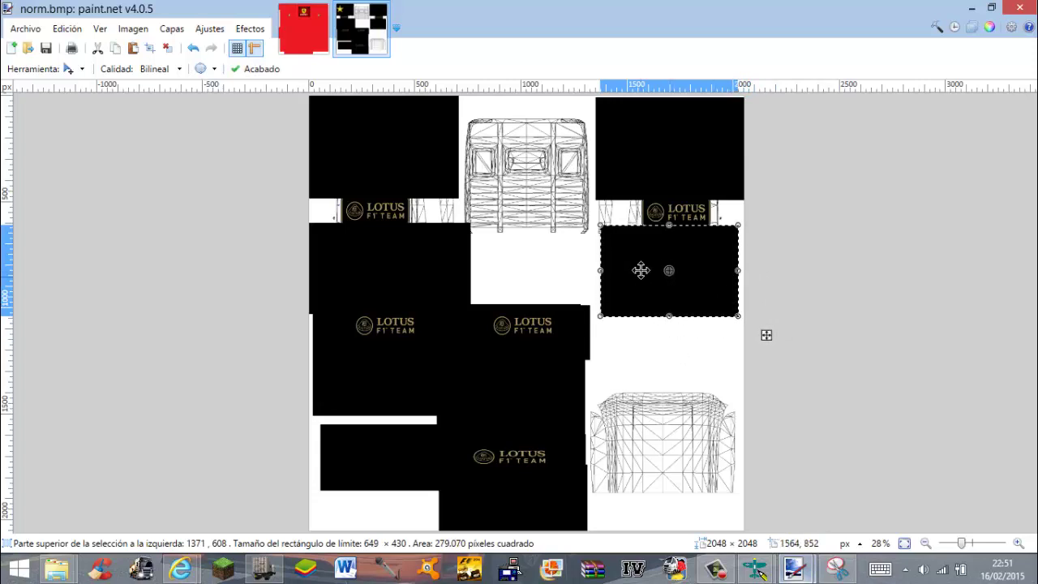
# - Cover the gaps beside the logos on both doors with narrow black patches, starting with one about 194 × 626 px
pyautogui.moveTo(738, 268); pyautogui.dragTo(641, 271)
pyautogui.moveTo(620, 227); pyautogui.dragTo(619, 184)
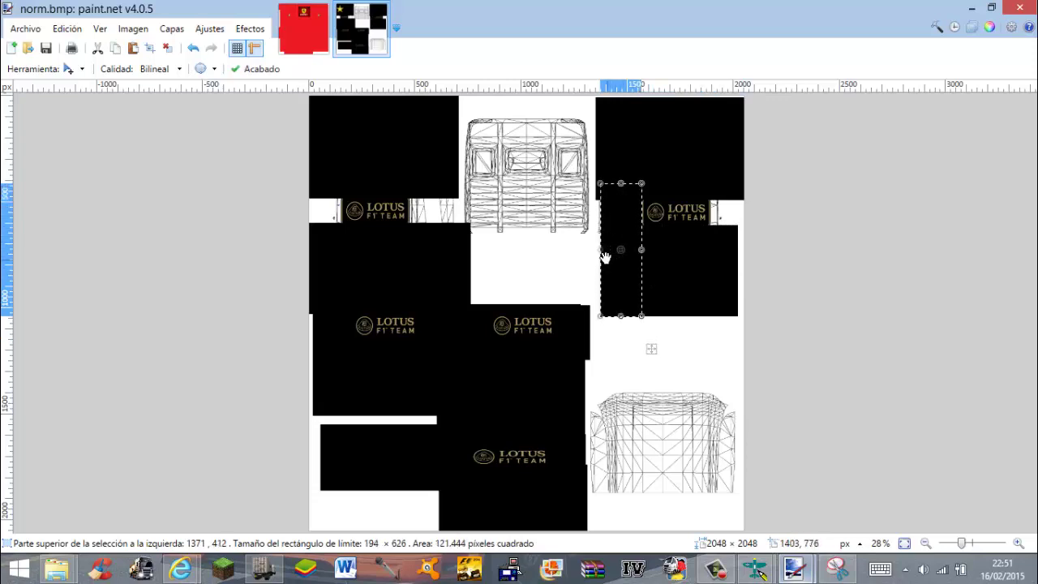
pyautogui.moveTo(601, 252); pyautogui.dragTo(317, 238)
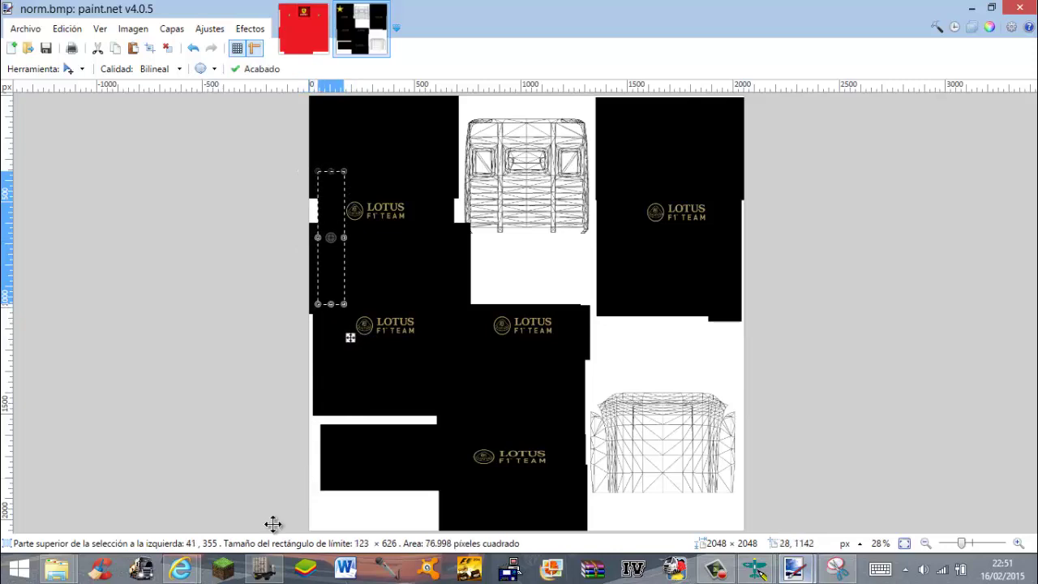
pyautogui.moveTo(196, 571)
pyautogui.click(256, 503)
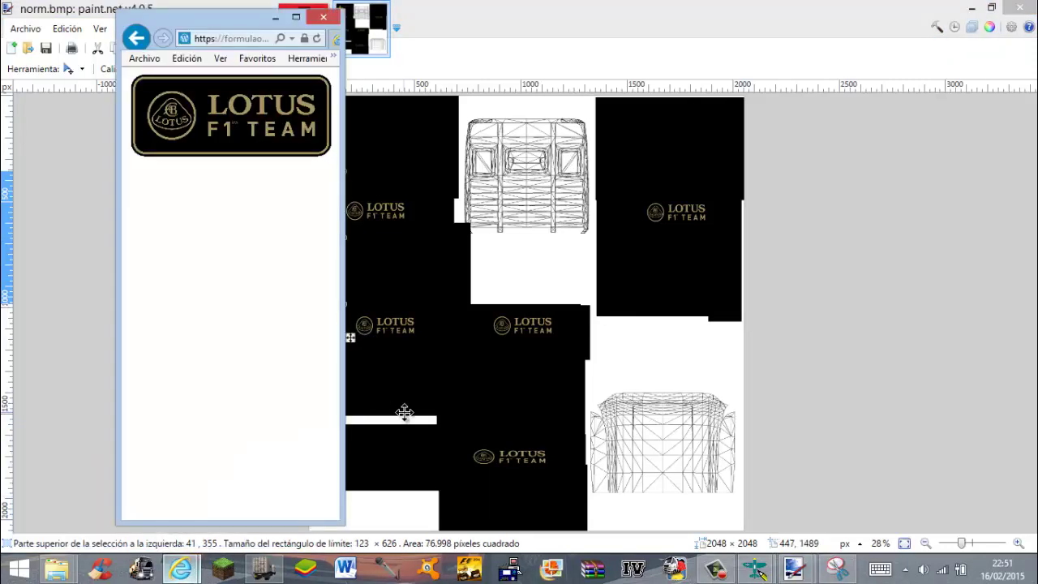
pyautogui.click(421, 293)
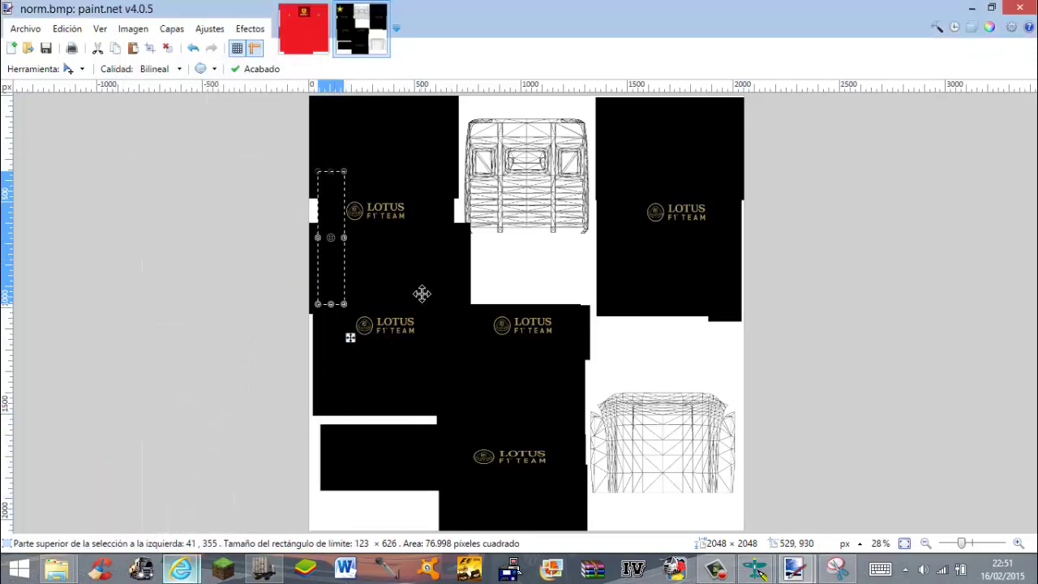
# - Cover the cab's rear wall wireframe with a black patch stretched to about 656 × 590 px
pyautogui.hotkey('ctrl', 'z')
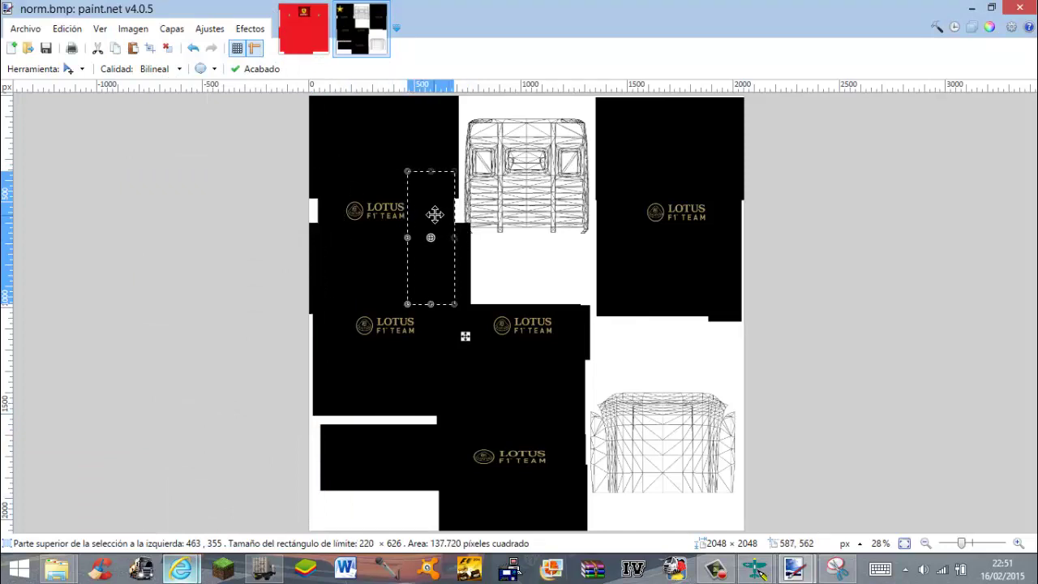
pyautogui.moveTo(433, 195); pyautogui.dragTo(485, 129)
pyautogui.moveTo(513, 245); pyautogui.dragTo(602, 241)
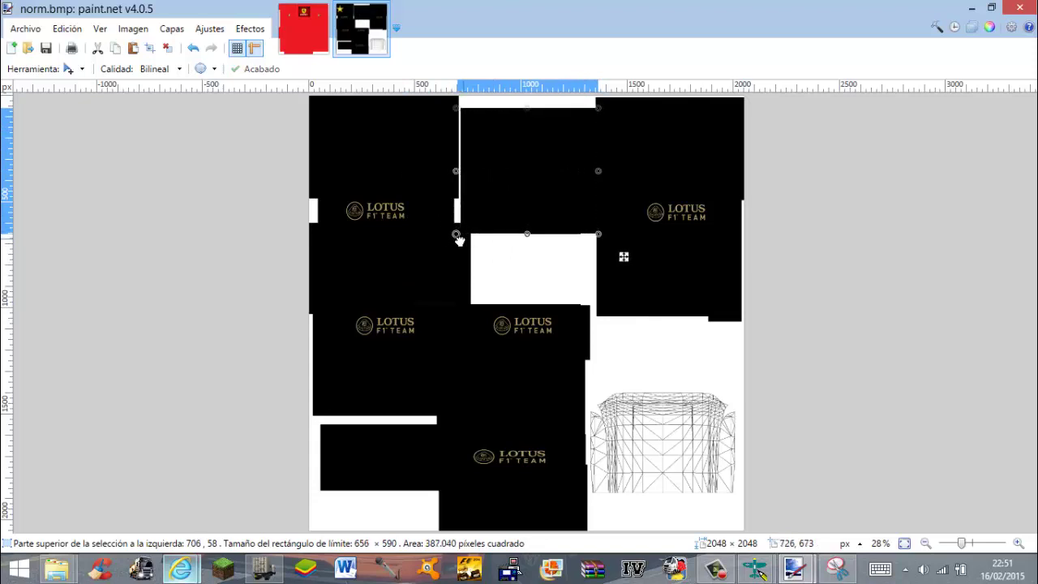
pyautogui.moveTo(459, 234); pyautogui.dragTo(457, 238)
# - Place a black patch over the remaining wireframe in the lower part of the template and stretch it to about 791 × 628 px
pyautogui.moveTo(560, 141); pyautogui.dragTo(697, 417)
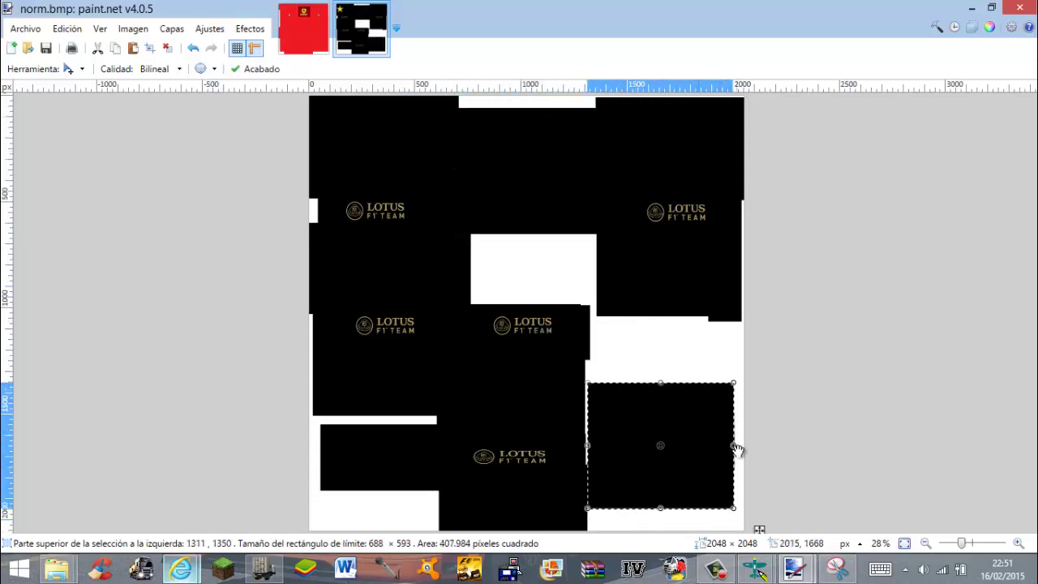
pyautogui.moveTo(736, 446); pyautogui.dragTo(736, 445)
pyautogui.moveTo(667, 389); pyautogui.dragTo(669, 381)
pyautogui.moveTo(737, 493); pyautogui.dragTo(739, 500)
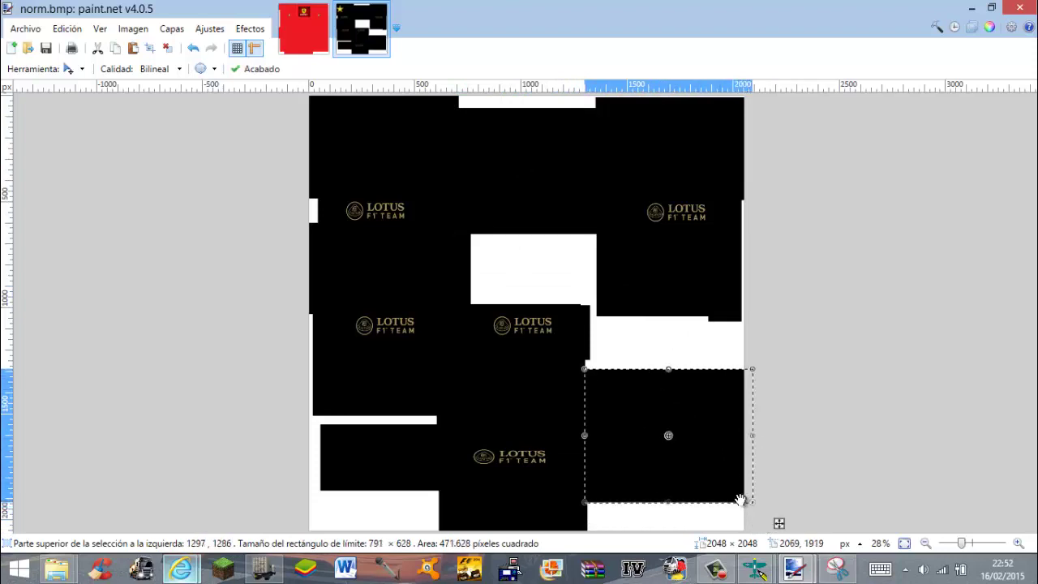
pyautogui.moveTo(674, 455); pyautogui.dragTo(665, 454)
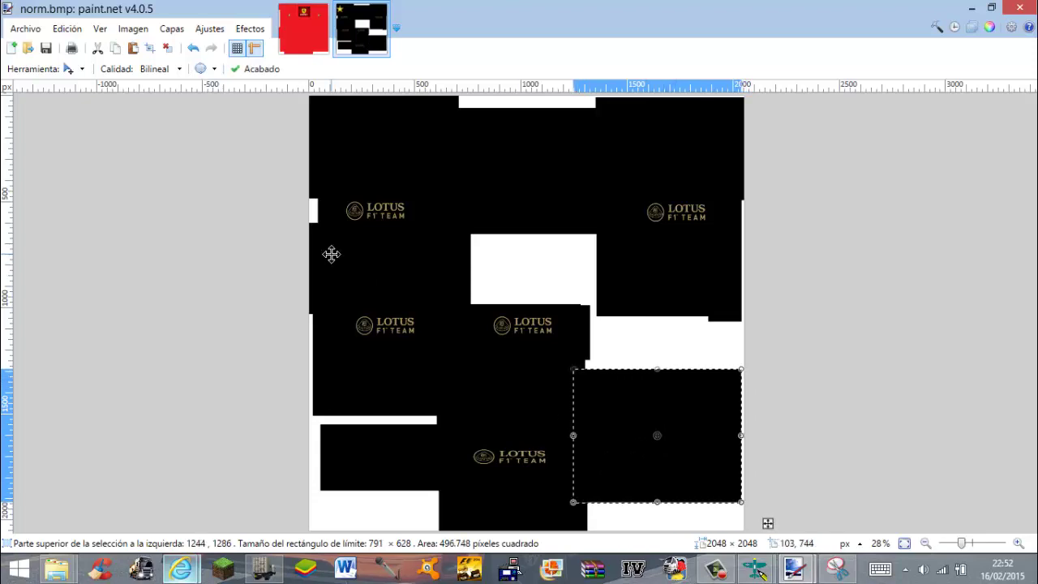
# - Begin saving a copy of the skin to the Escritorio folder with PNG as the file type
pyautogui.click(25, 28)
pyautogui.click(41, 148)
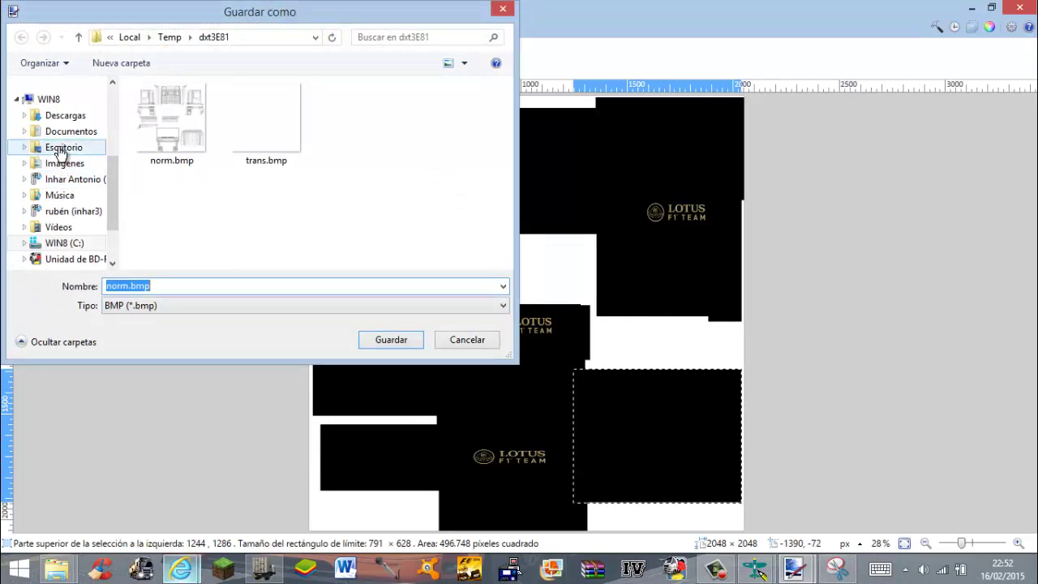
pyautogui.click(68, 148)
pyautogui.click(147, 306)
pyautogui.click(155, 359)
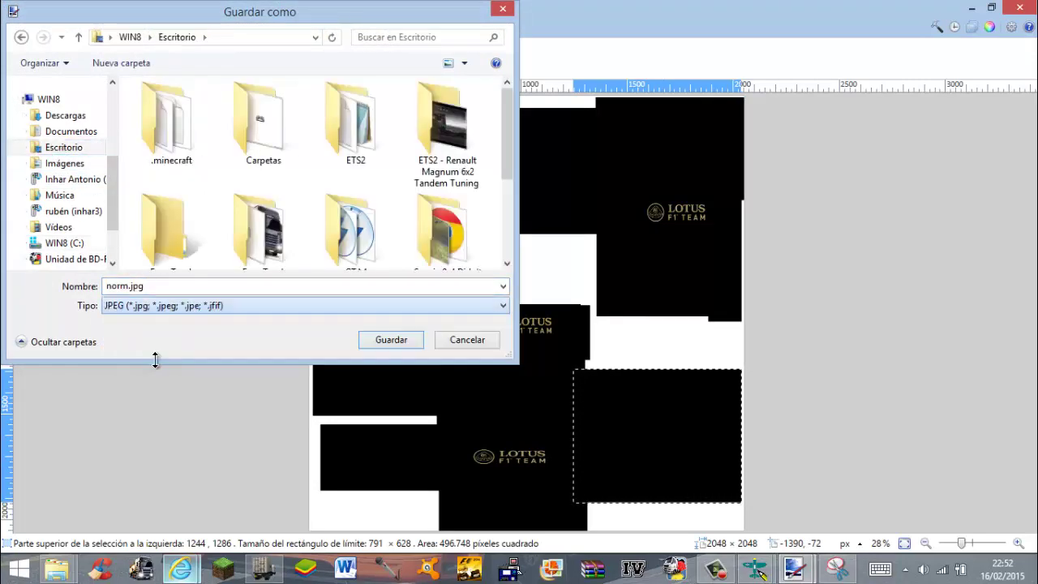
pyautogui.click(152, 300)
pyautogui.click(155, 364)
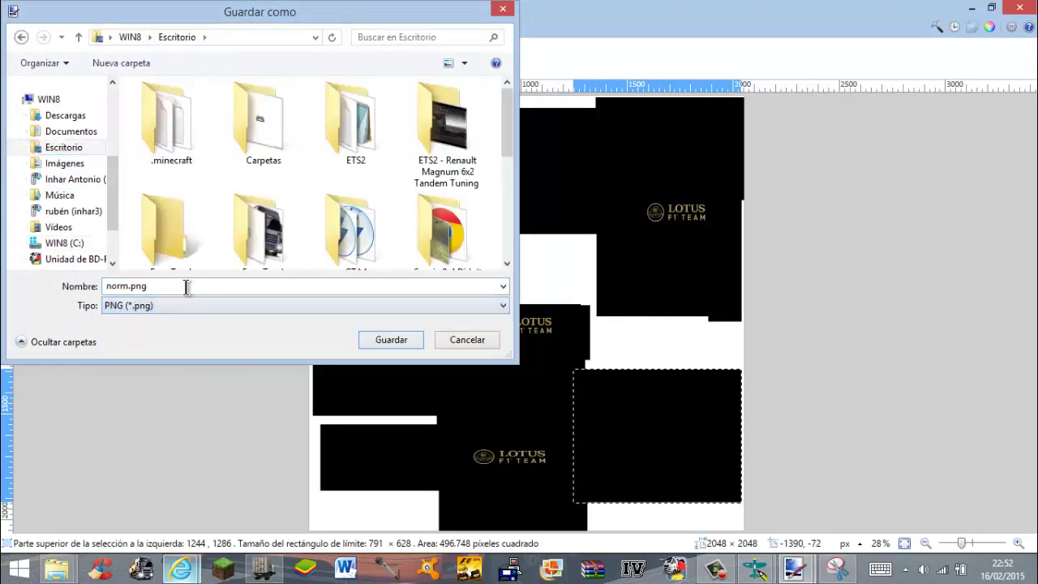
# - Name the file "Renault Magnum Lotus F1 Team skin by" plus the author's nickname and save it with 24-bit depth
pyautogui.doubleClick(187, 283)
pyautogui.write('Renu')
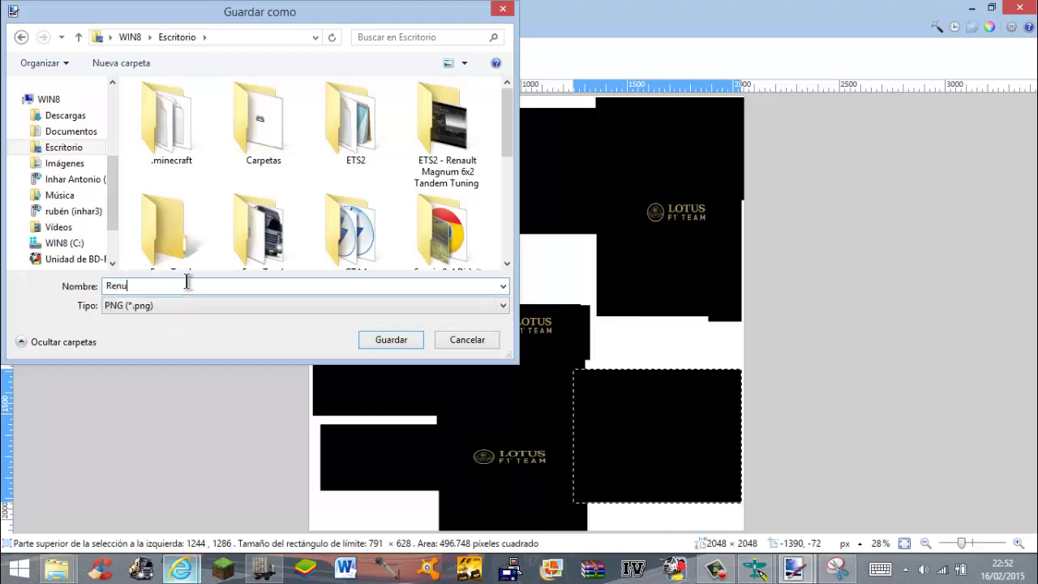
pyautogui.press('BackSpace')
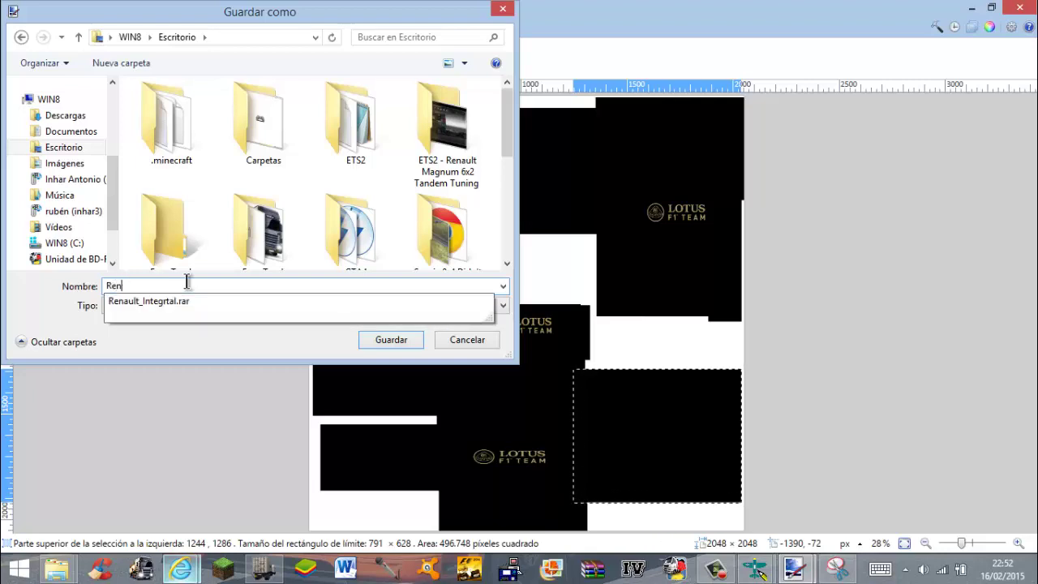
pyautogui.write('autl M')
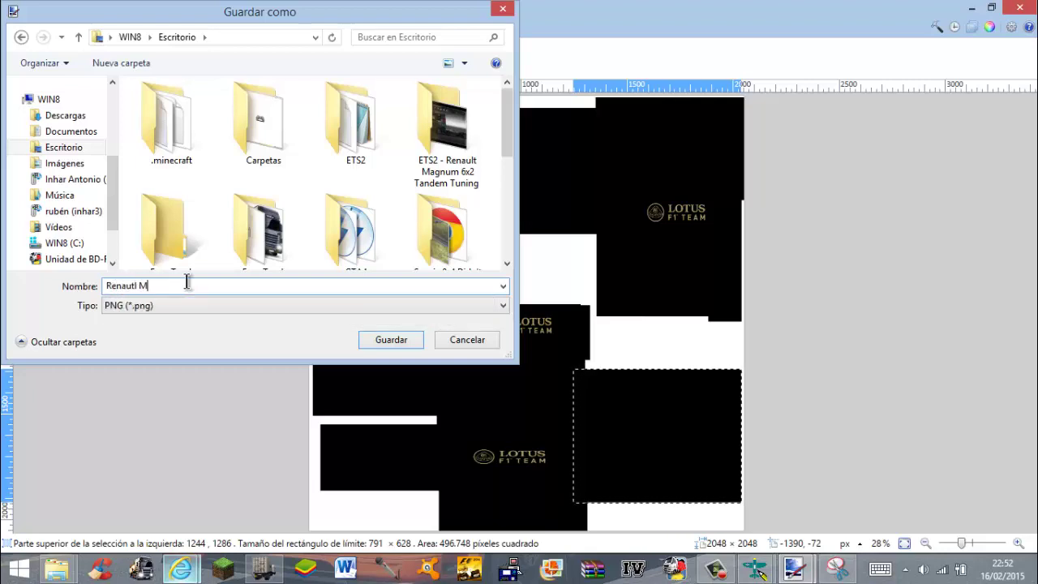
pyautogui.press('BackSpace')
pyautogui.press('BackSpace')
pyautogui.write('lt')
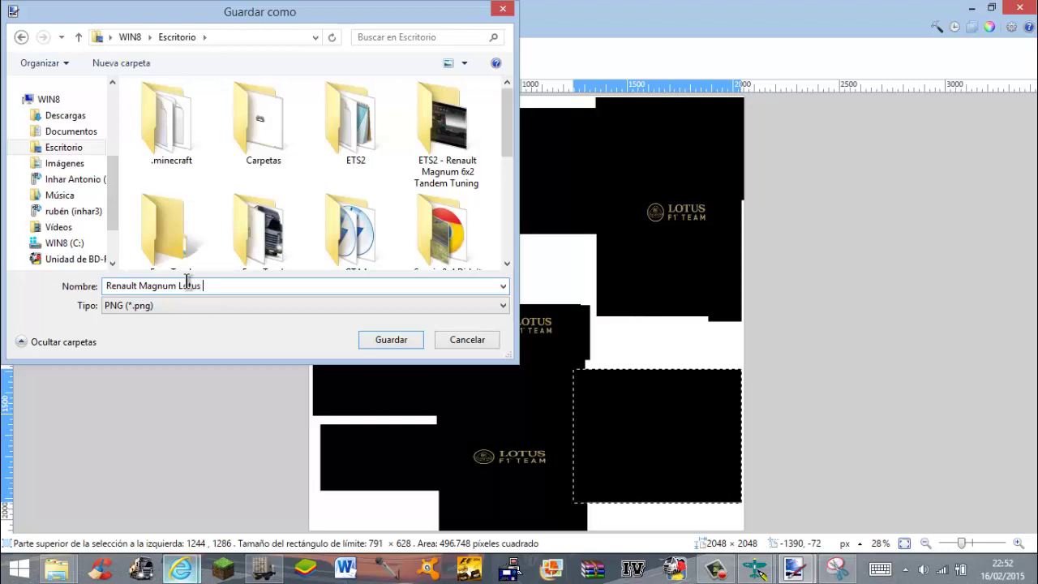
pyautogui.write('Magnum Lotus F1 Team skin by inhar3')
pyautogui.press('Return')
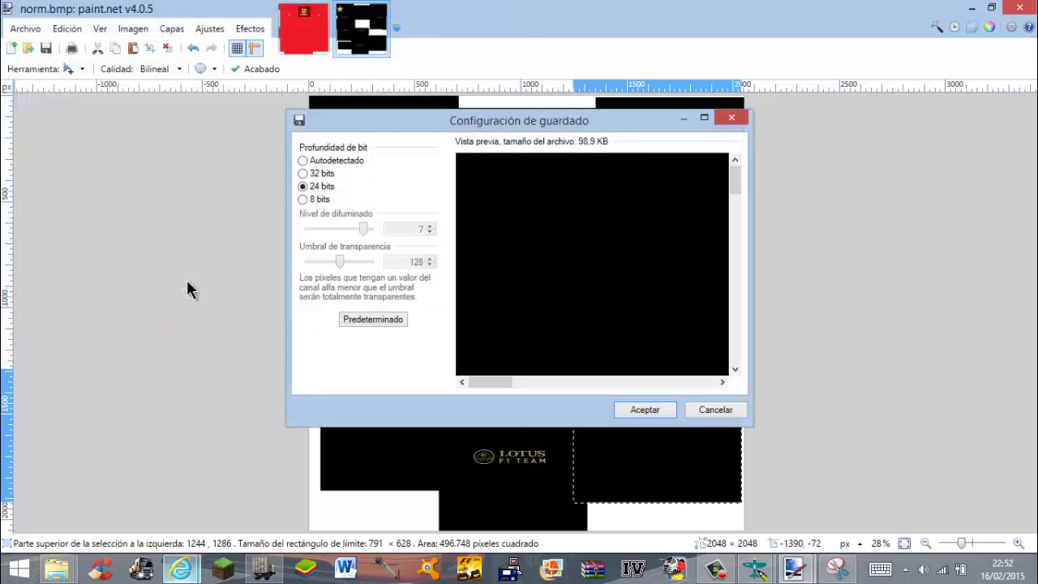
pyautogui.press('Return')
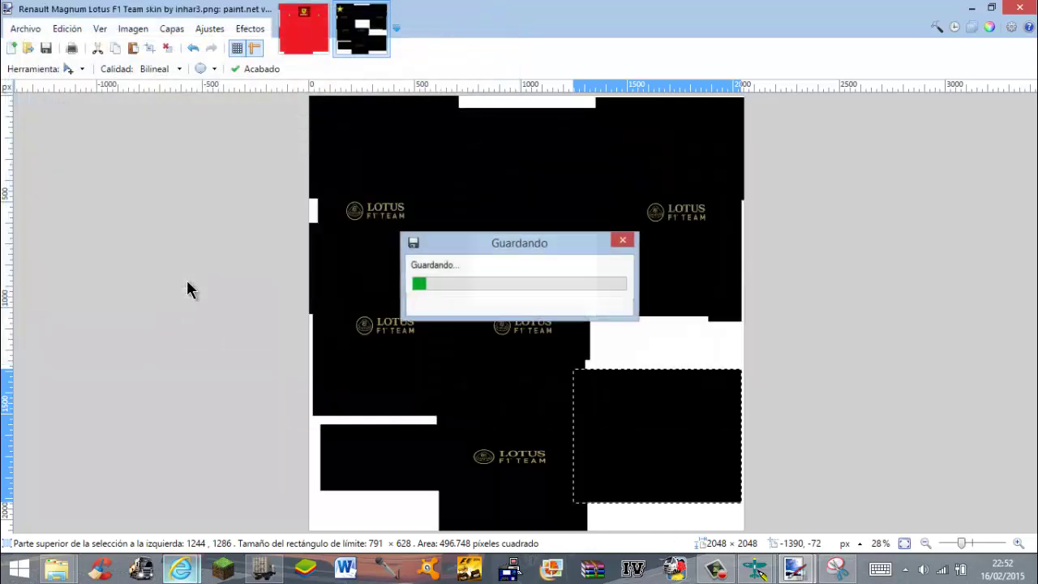
# - Open the saved Renault Magnum Lotus PNG from the desktop to check the finished skin, and close the viewer
pyautogui.click(972, 8)
pyautogui.click(302, 10)
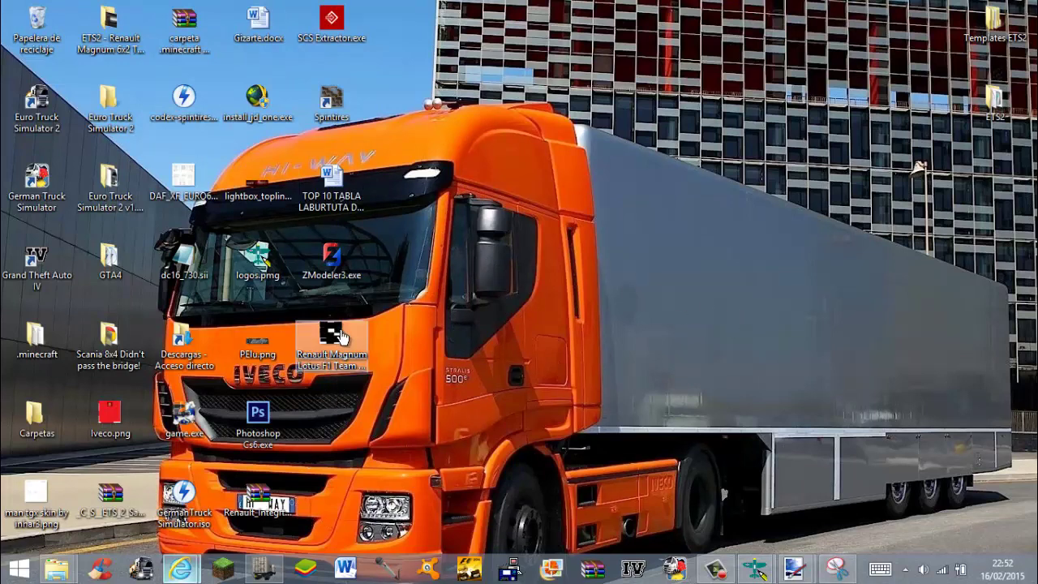
pyautogui.click(313, 337)
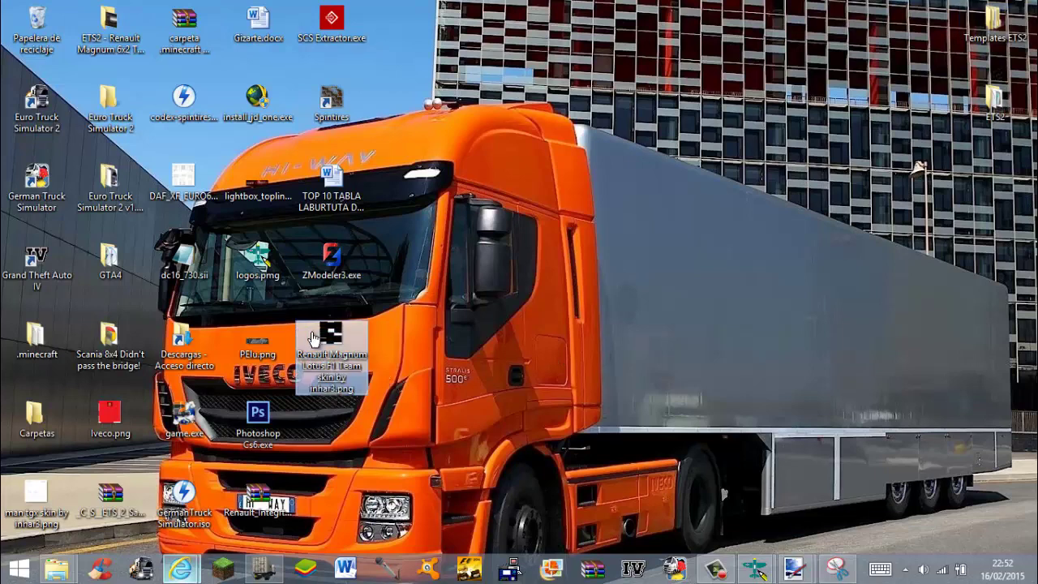
pyautogui.doubleClick(313, 337)
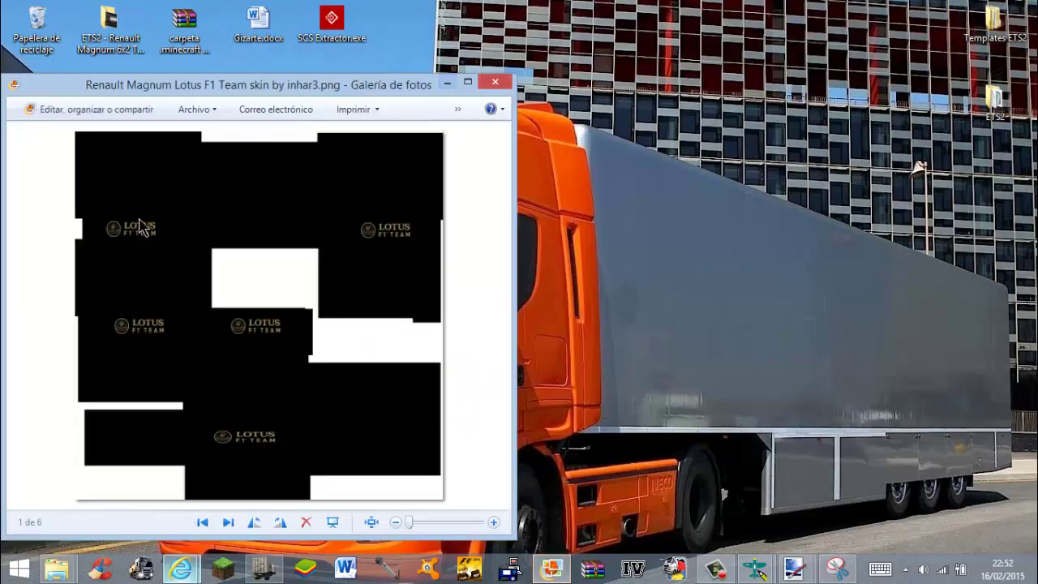
pyautogui.click(488, 85)
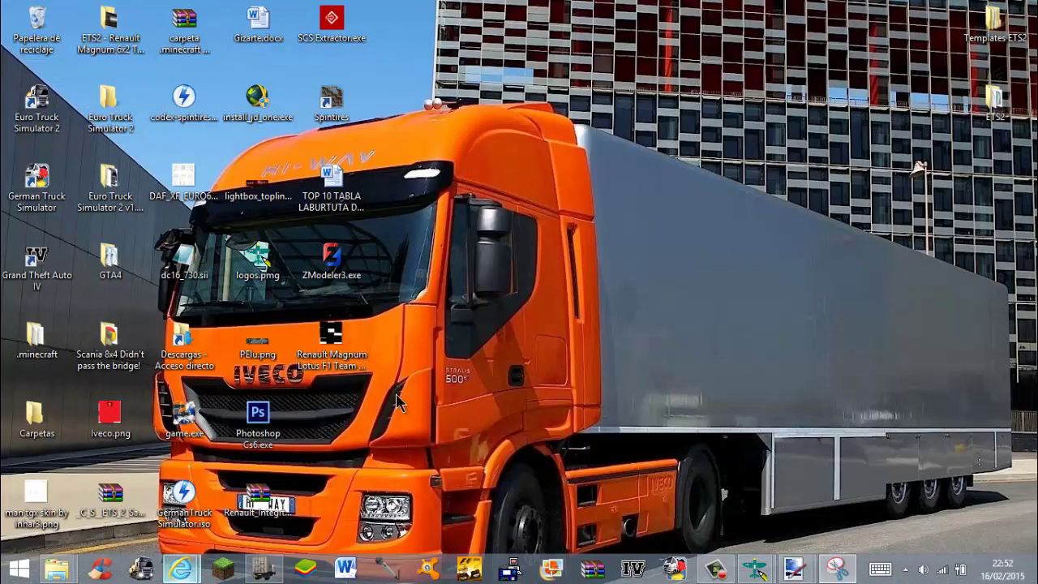
# - Switch to ETS2 Studio and choose Renault Magnum as the base truck
pyautogui.click(339, 357)
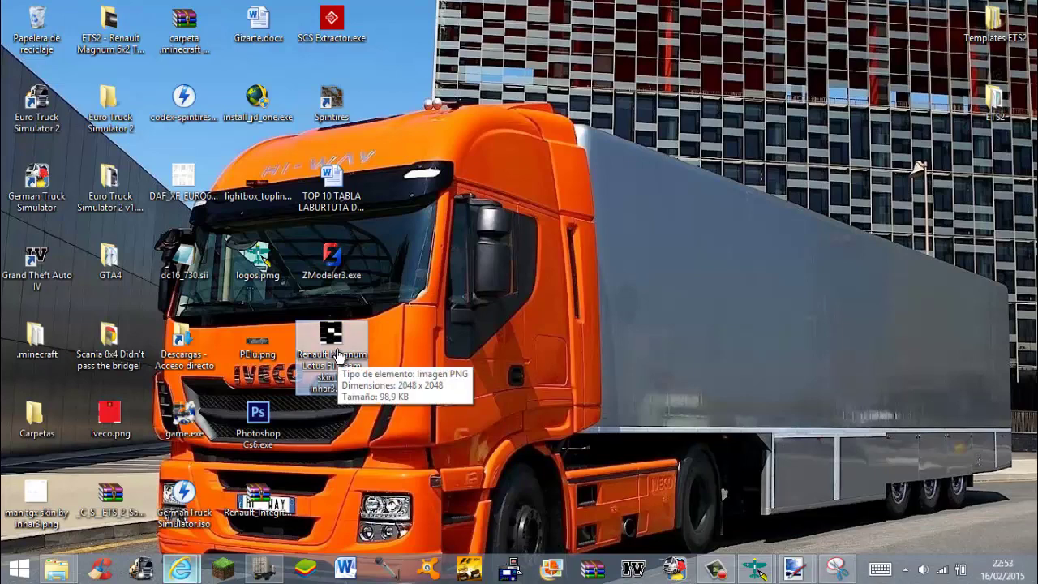
pyautogui.click(263, 570)
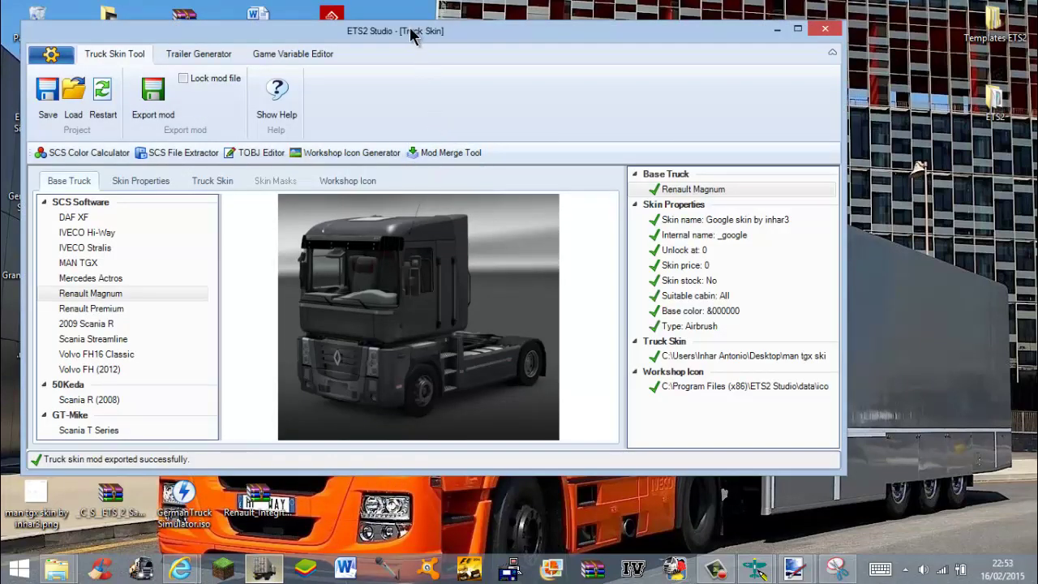
pyautogui.moveTo(411, 33); pyautogui.dragTo(508, 39)
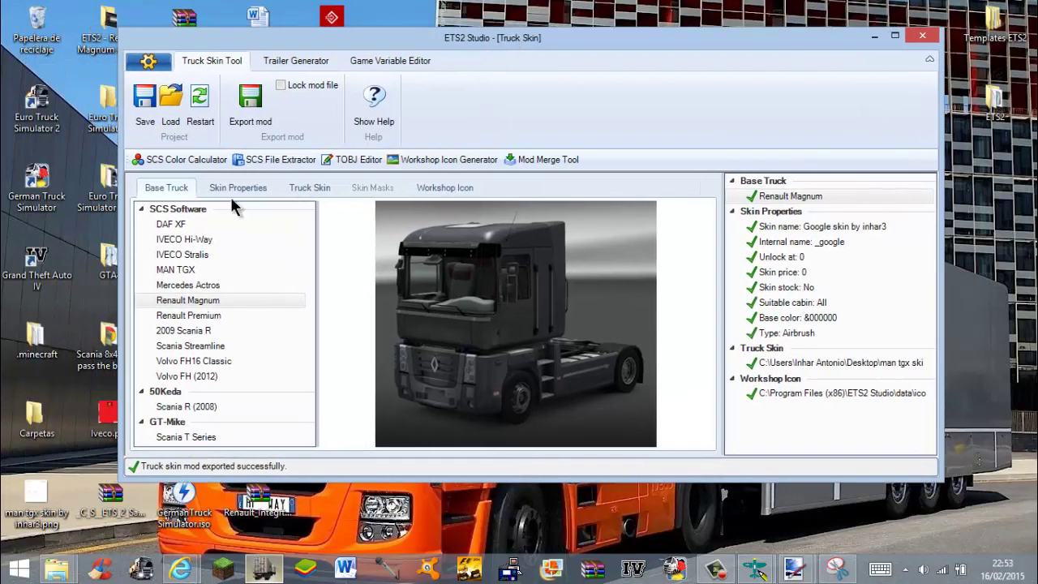
pyautogui.click(206, 269)
pyautogui.click(209, 284)
pyautogui.click(213, 300)
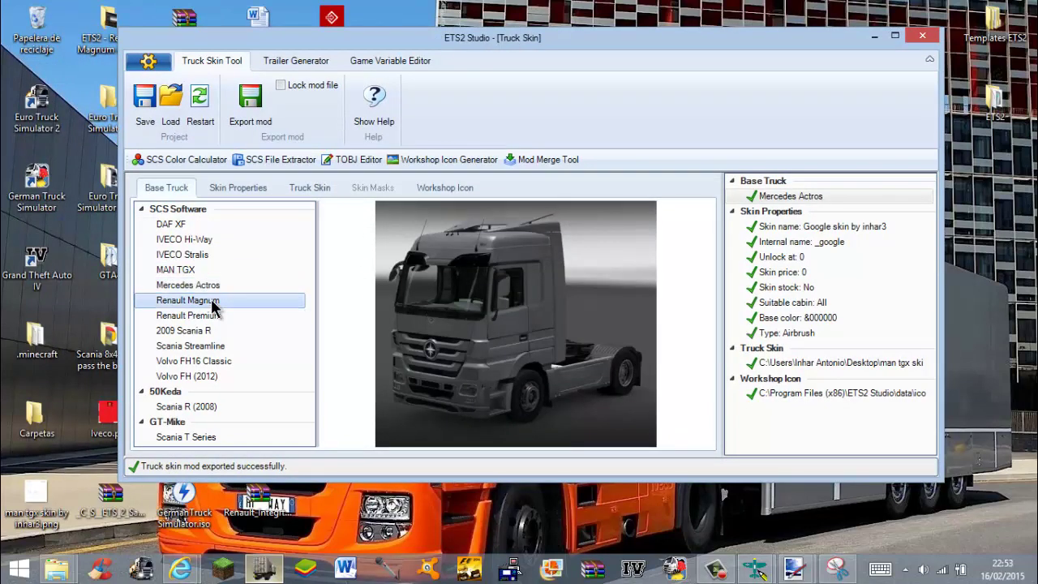
# - Set the skin name to "Lotus F1 Team skin by" plus the author's nickname, and the internal name to _lotus
pyautogui.click(831, 228)
pyautogui.click(354, 228)
pyautogui.moveTo(324, 229); pyautogui.dragTo(118, 243)
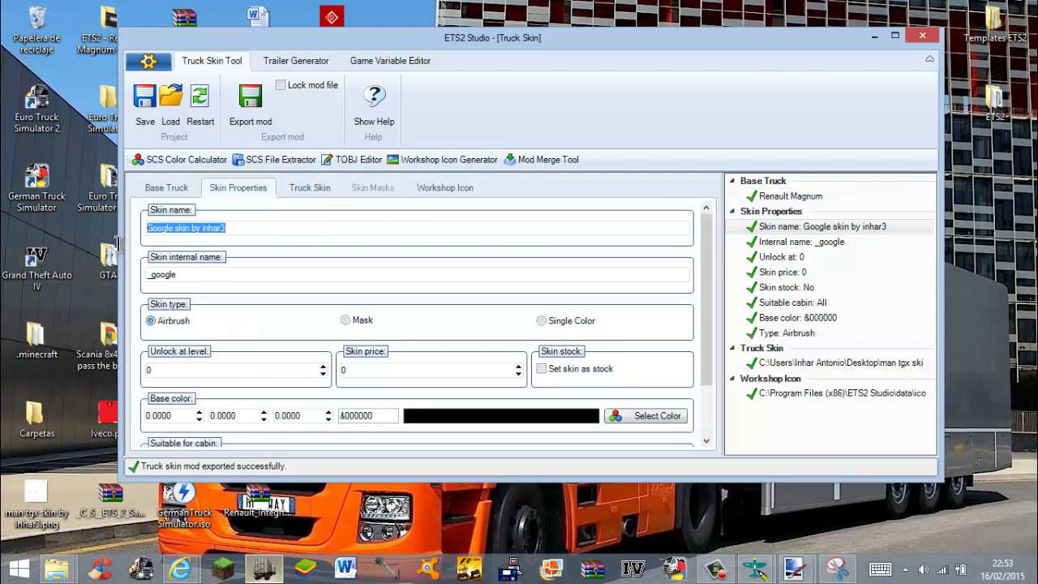
pyautogui.write('Lotus F1 Team s')
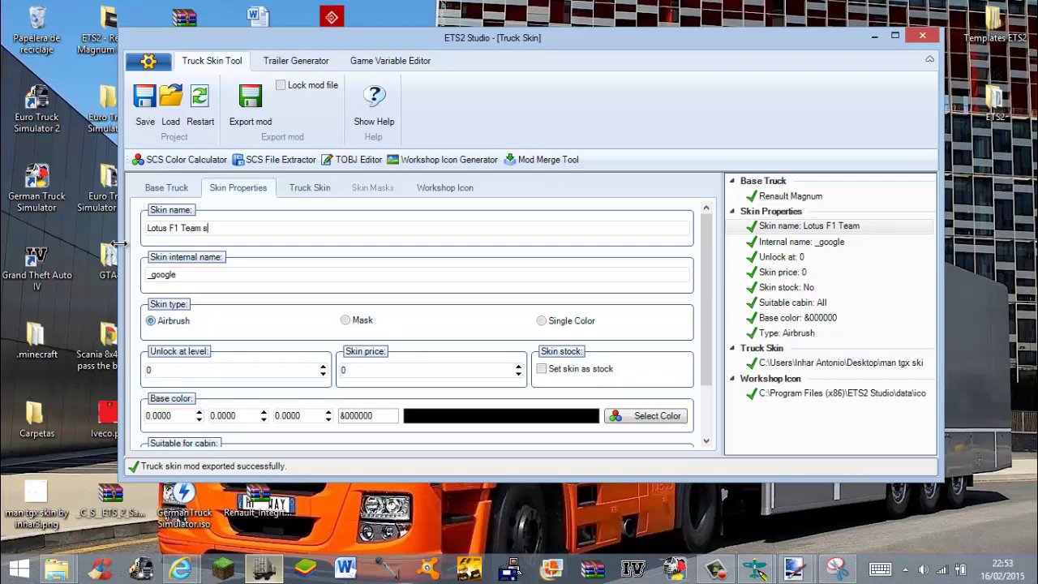
pyautogui.write('kin by inhar3')
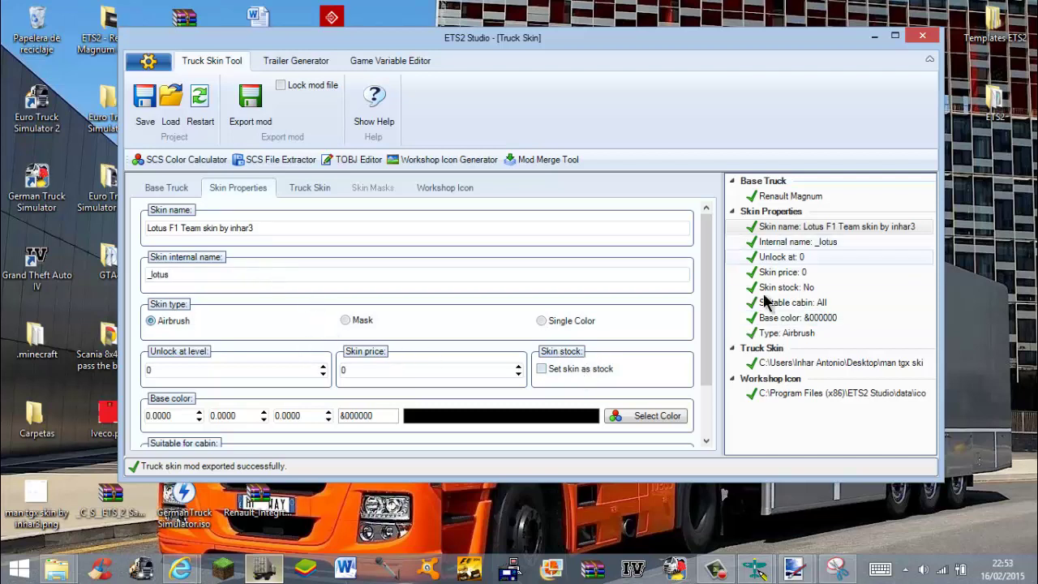
# - Load the Renault Magnum Lotus F1 Team PNG from the Escritorio folder as the truck skin image
pyautogui.click(766, 362)
pyautogui.click(186, 227)
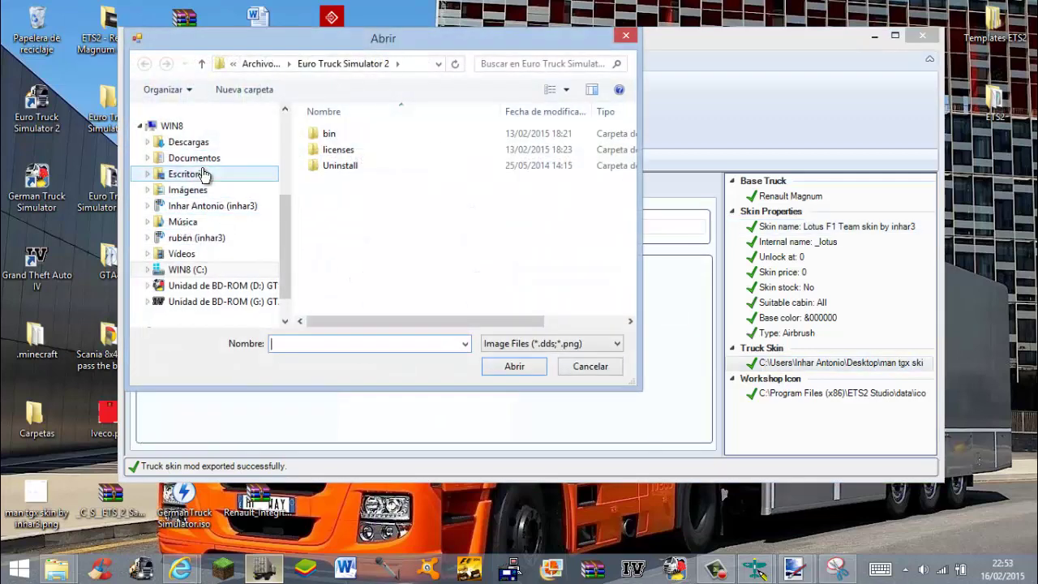
pyautogui.click(204, 174)
pyautogui.scroll(-5, 639, 199)
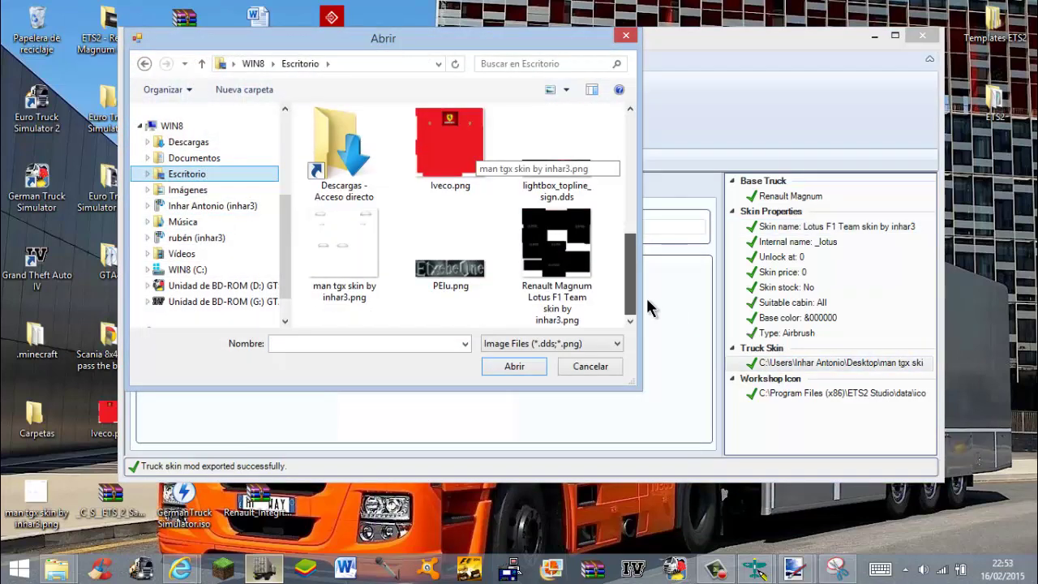
pyautogui.doubleClick(557, 235)
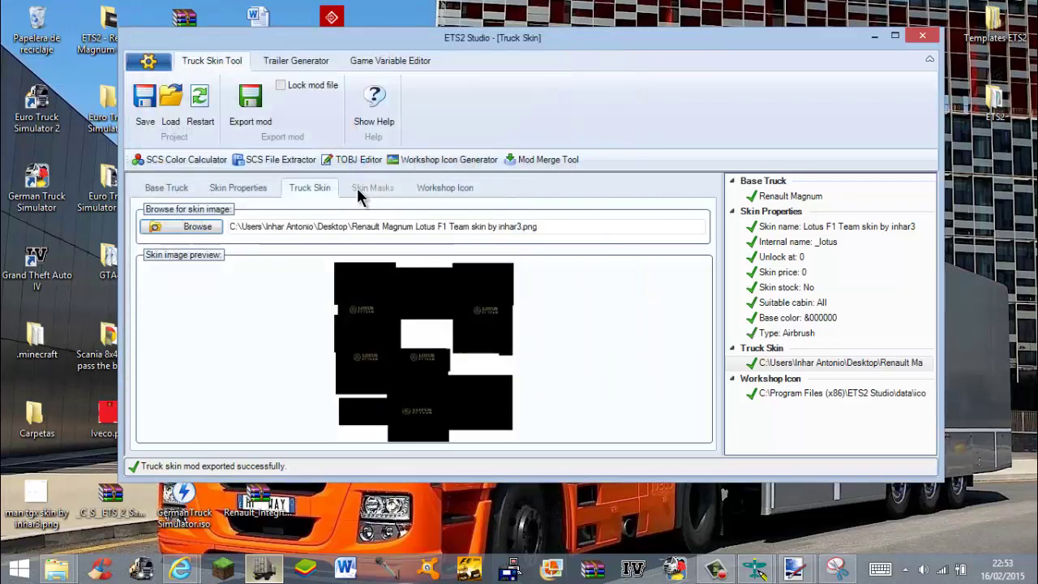
# - Include the overlay in the skin's workshop icon
pyautogui.click(474, 187)
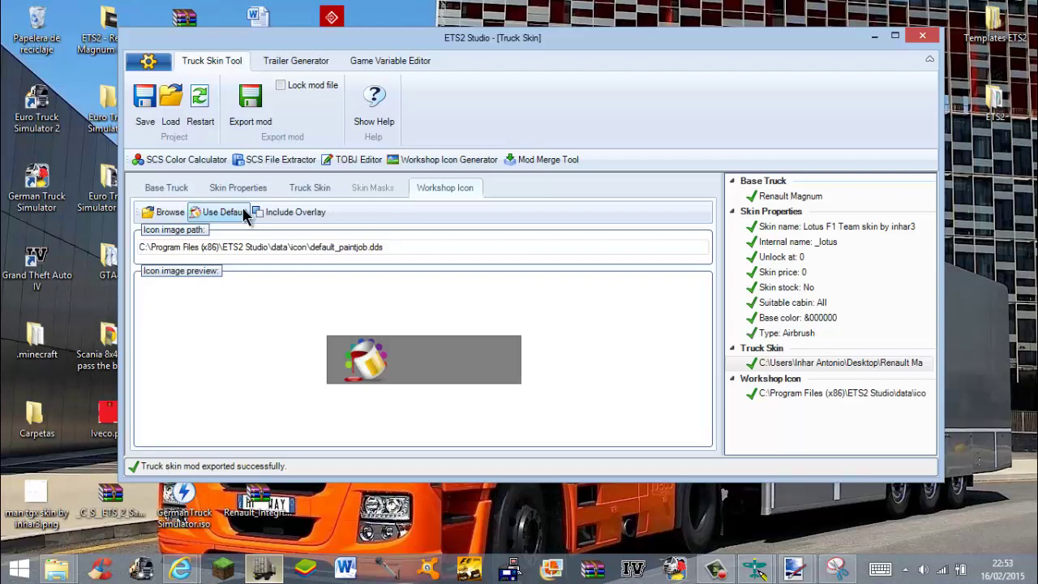
pyautogui.click(283, 213)
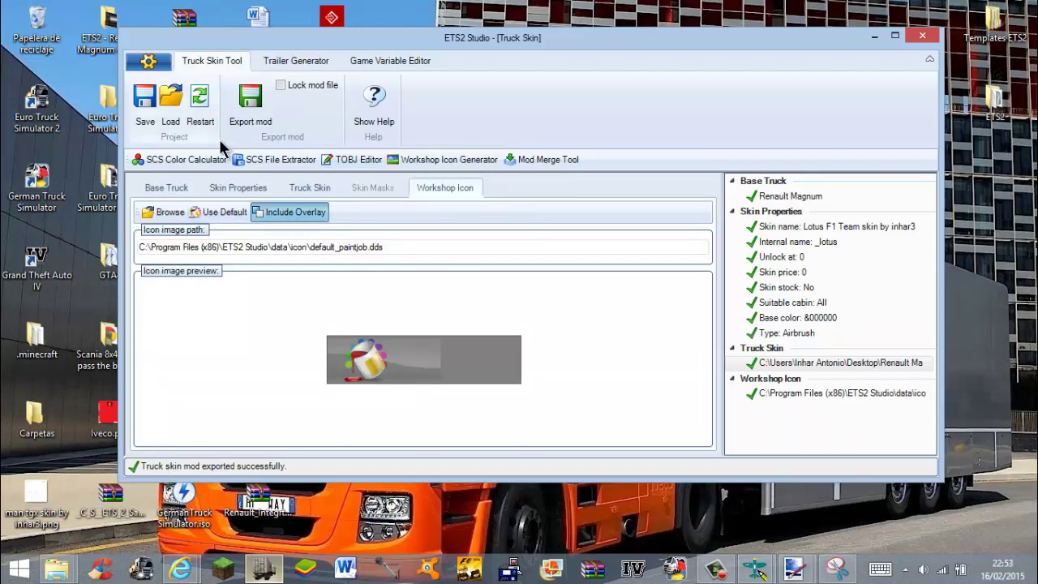
# - Export the truck skin mod to Documentos > Euro Truck Simulator 2 > mod, named with leading zeros, "Lotus F1 skin by" and the author's nickname
pyautogui.click(224, 217)
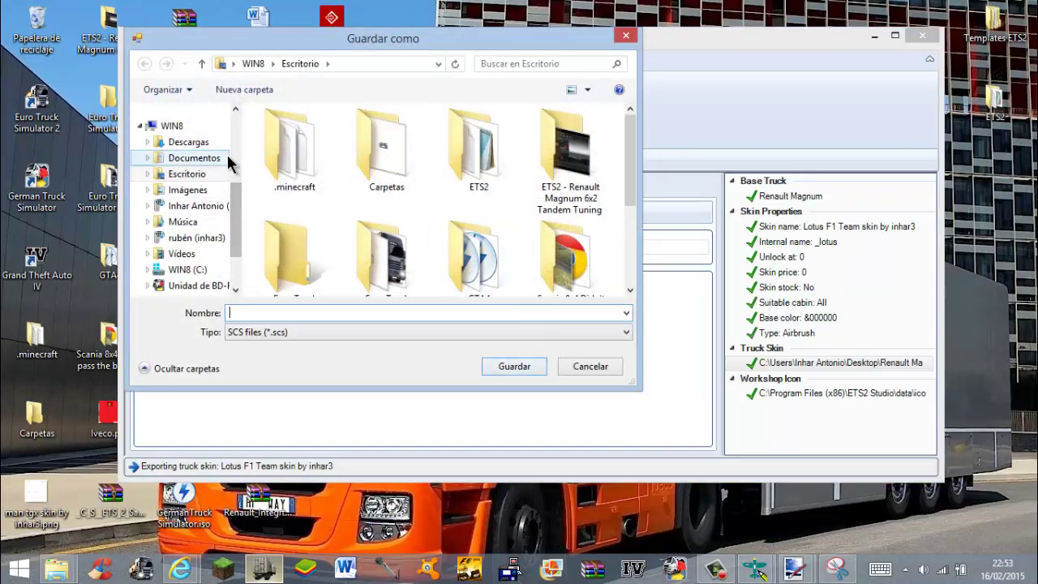
pyautogui.click(228, 160)
pyautogui.moveTo(635, 151); pyautogui.dragTo(628, 183)
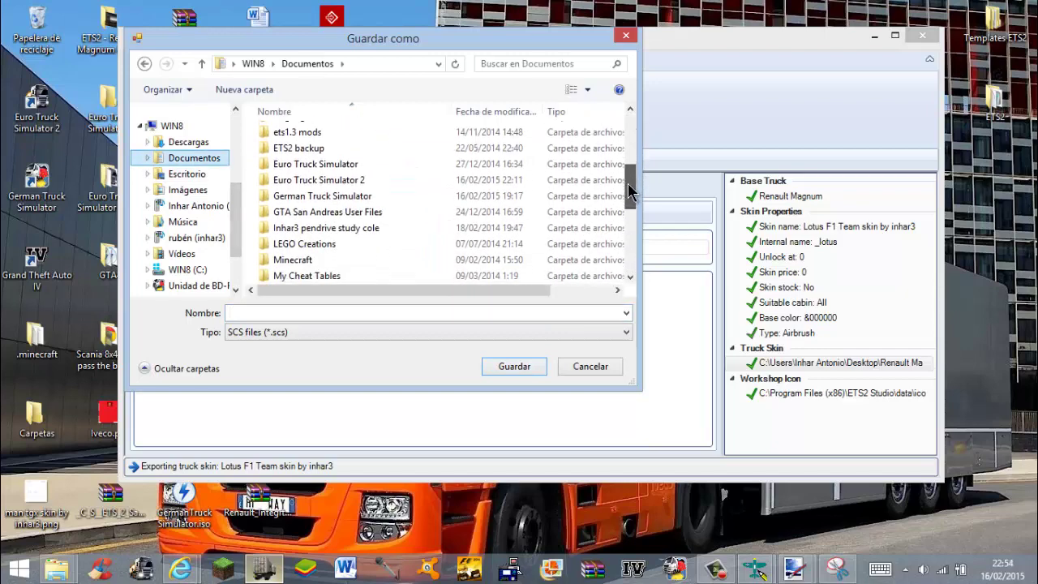
pyautogui.doubleClick(554, 180)
pyautogui.click(514, 134)
pyautogui.doubleClick(514, 133)
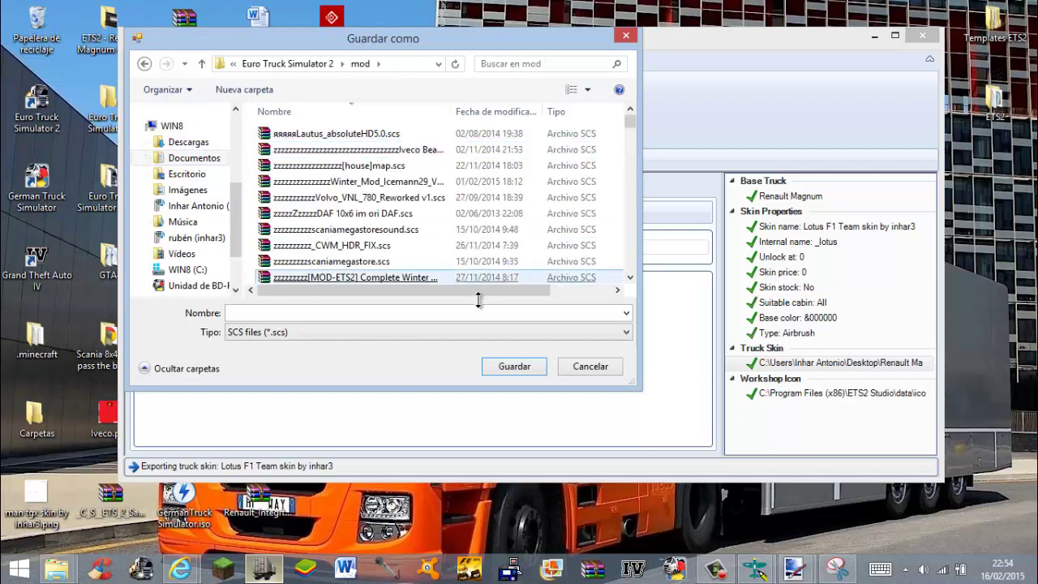
pyautogui.click(475, 311)
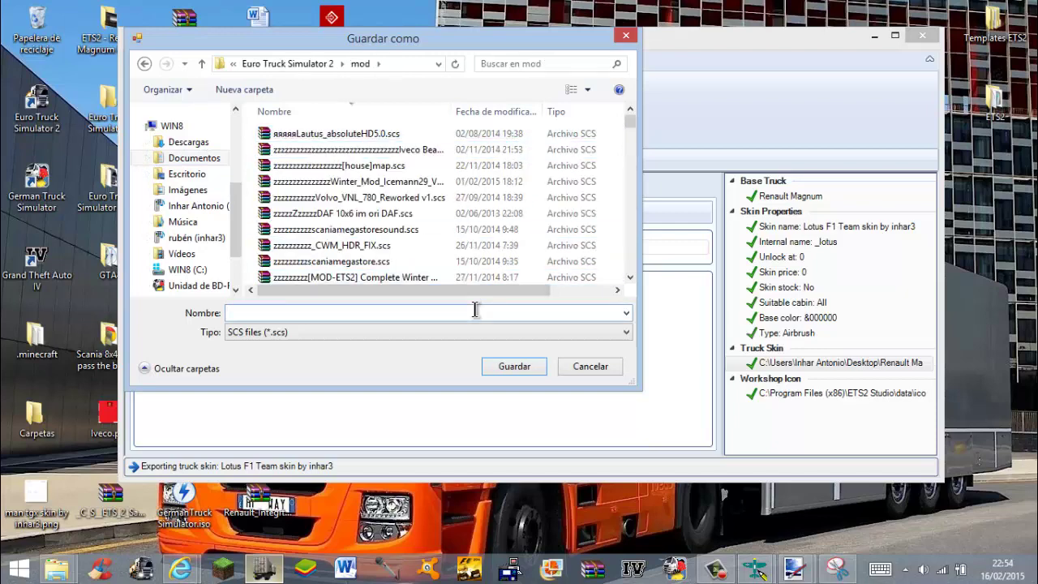
pyautogui.write('0000000000000000000 Lotus F1 skin by inhar3')
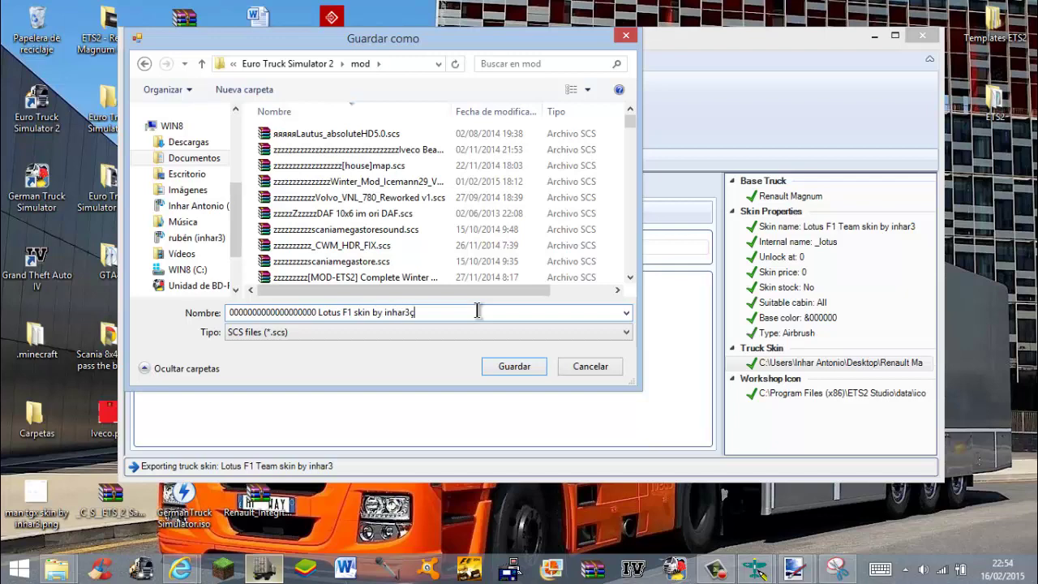
pyautogui.press('Return')
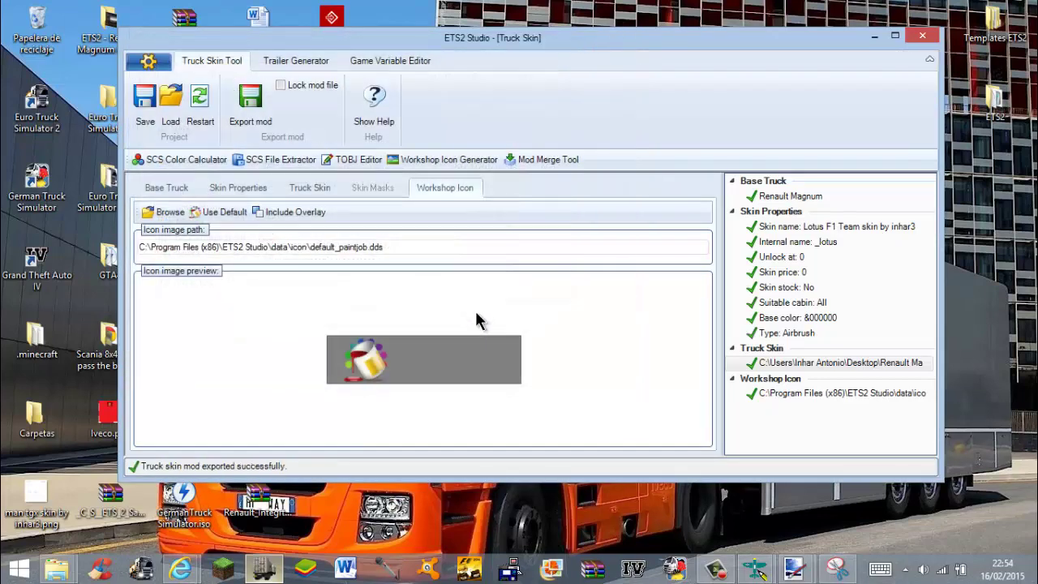
# - Launch Euro Truck Simulator 2 and edit the profile to activate the Lotus F1 skin mod and deactivate the Man Google skin mod
pyautogui.click(158, 572)
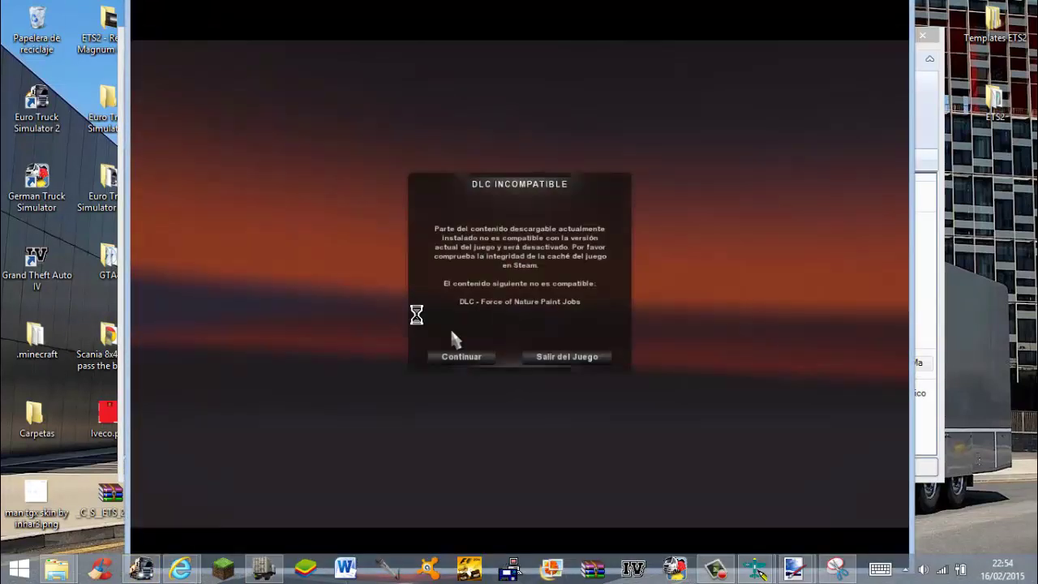
pyautogui.click(461, 357)
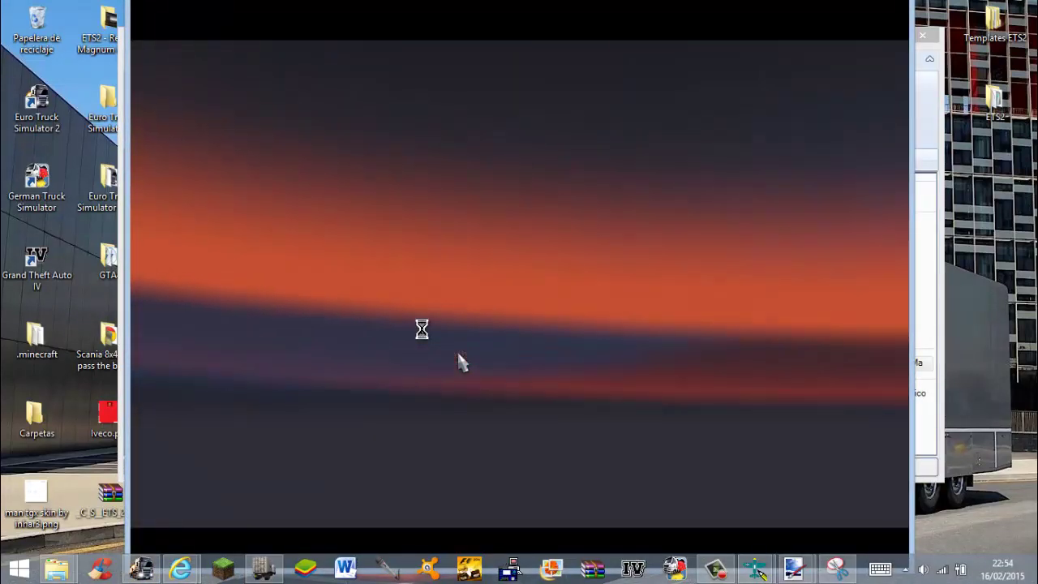
pyautogui.click(682, 323)
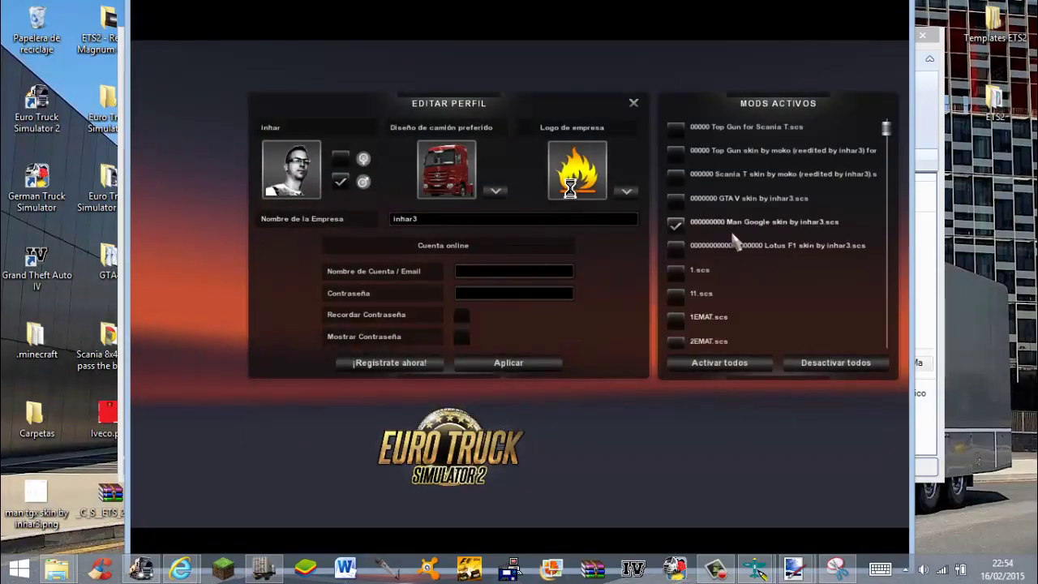
pyautogui.click(731, 248)
pyautogui.click(727, 226)
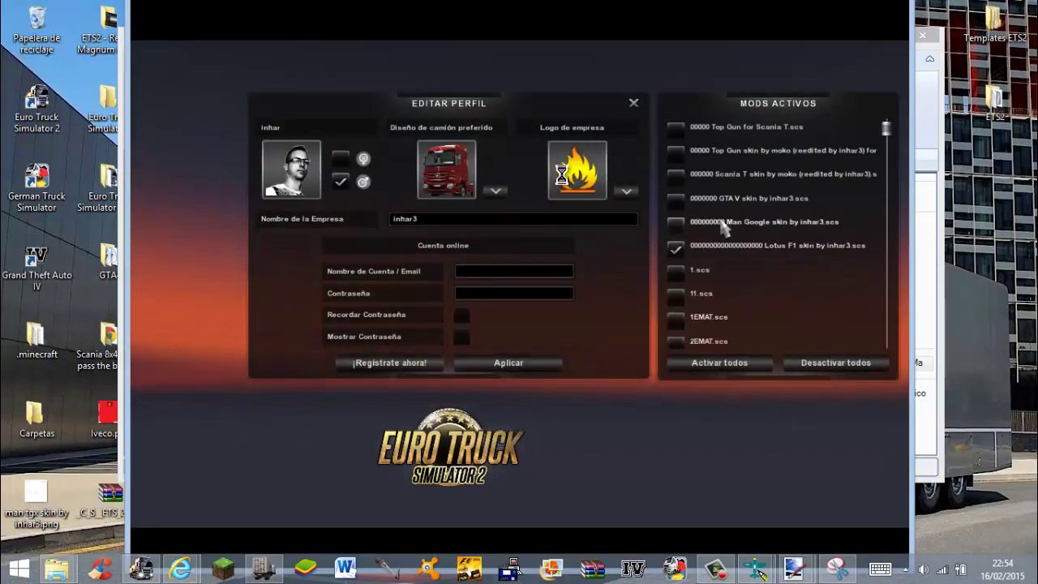
pyautogui.click(531, 367)
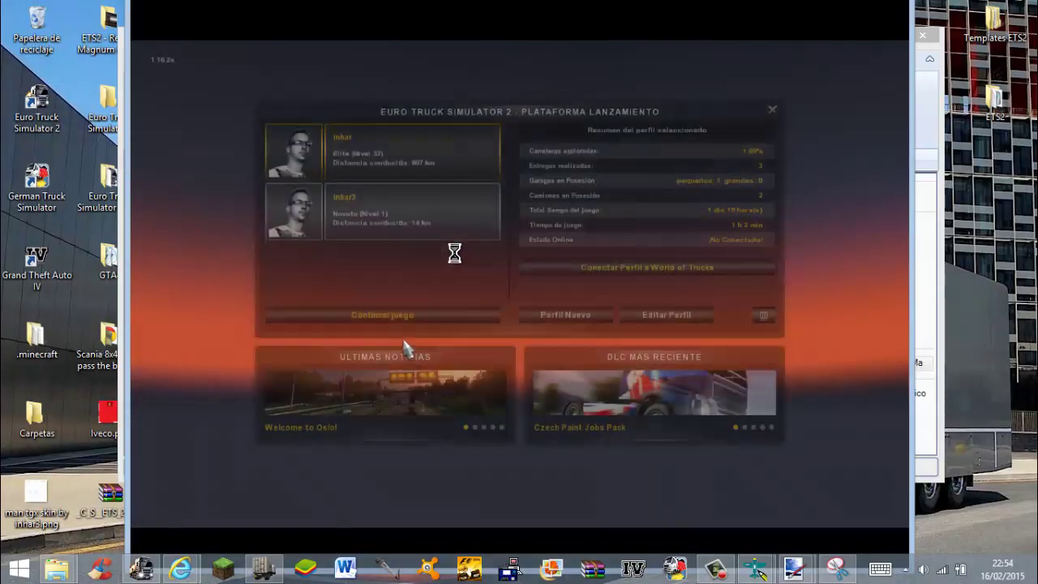
# - Continue the profile's game by loading the Miércoles 5:37 autosave, declining to load the 5:43 autosave with the missing mod
pyautogui.click(400, 321)
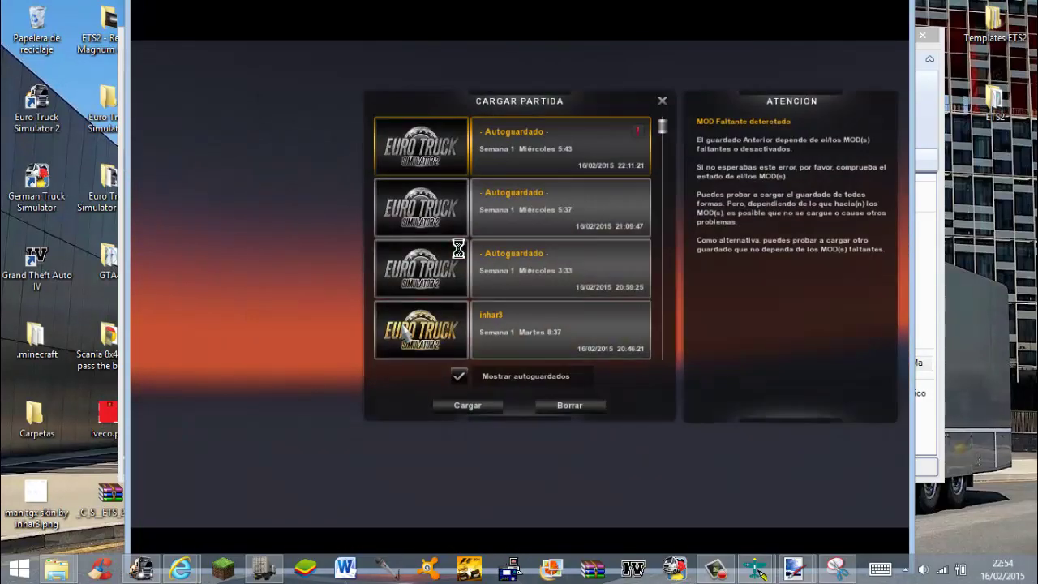
pyautogui.click(477, 406)
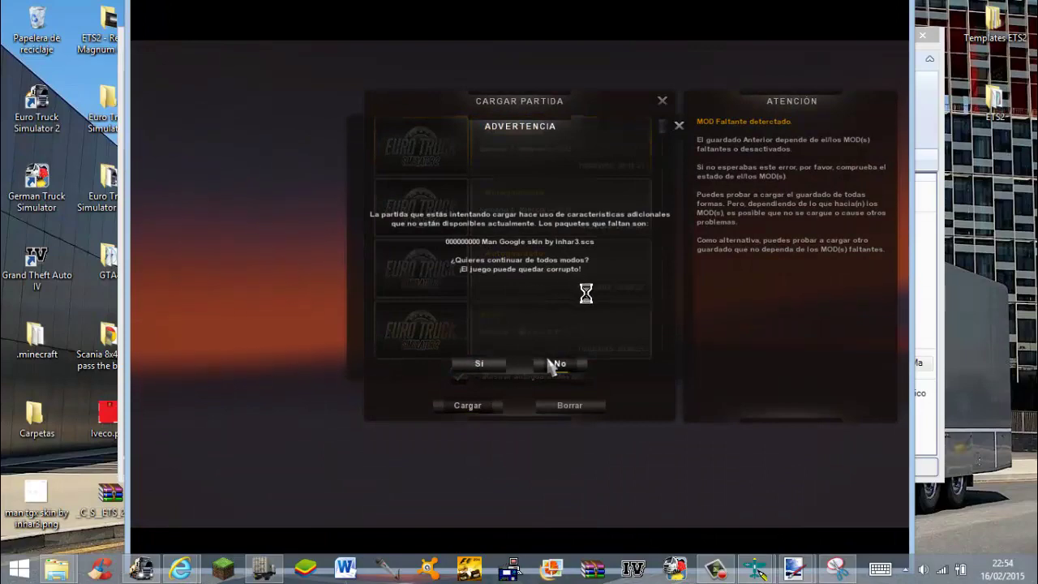
pyautogui.click(553, 363)
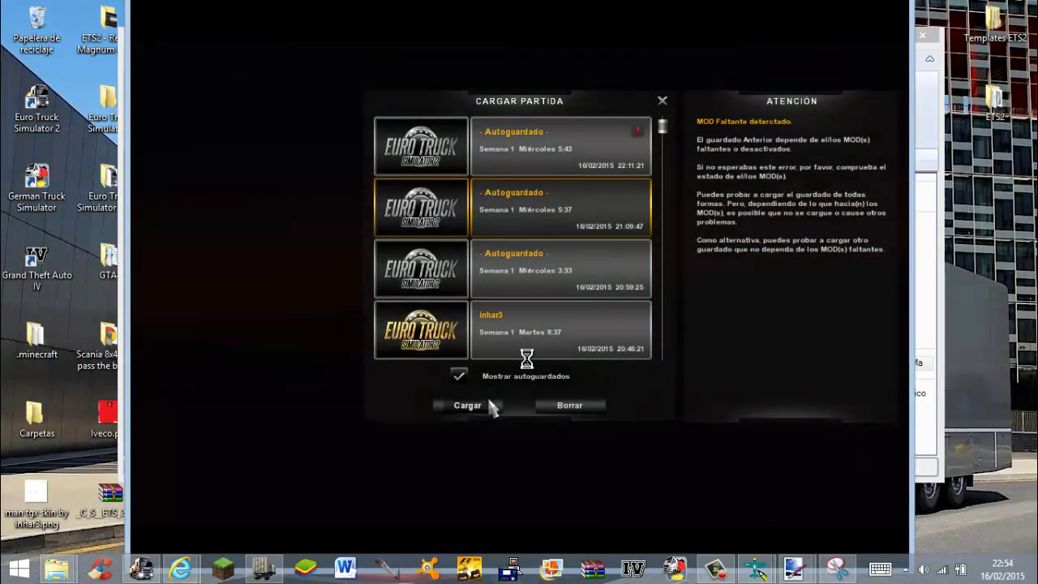
pyautogui.click(490, 406)
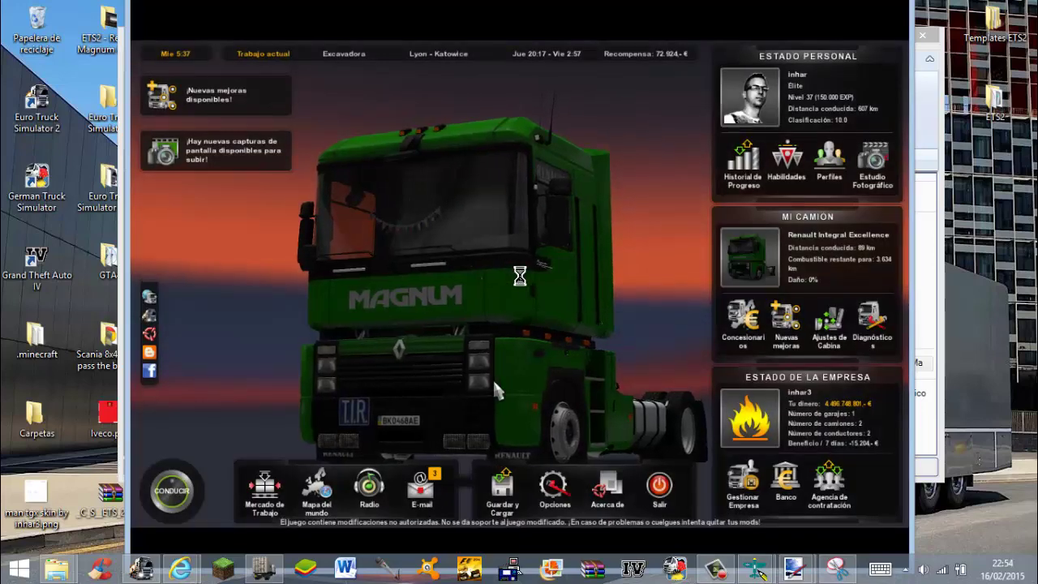
# - Open the paint shop for the Renault Magnum in the company's truck list
pyautogui.click(734, 470)
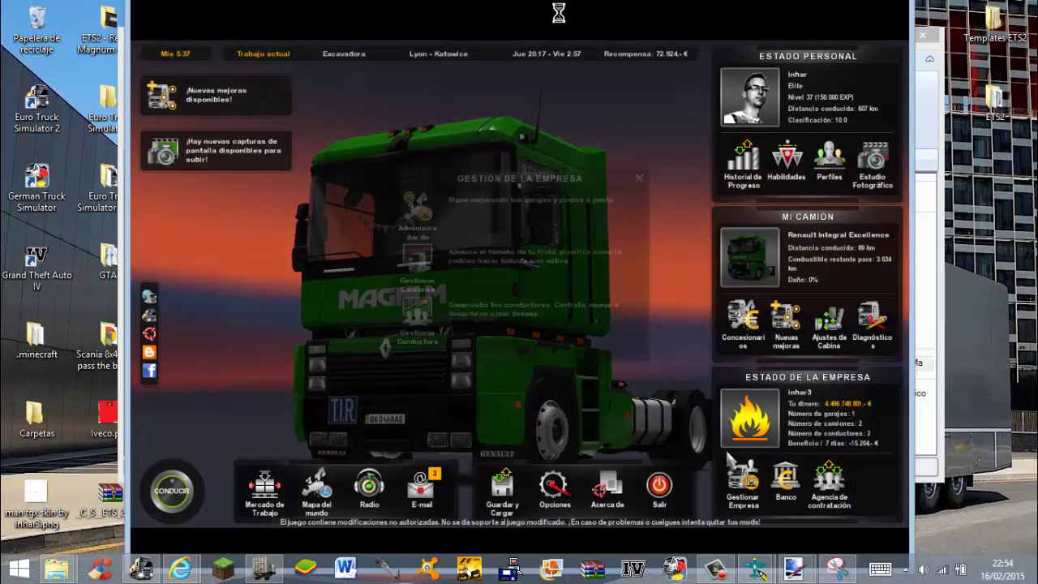
pyautogui.click(416, 258)
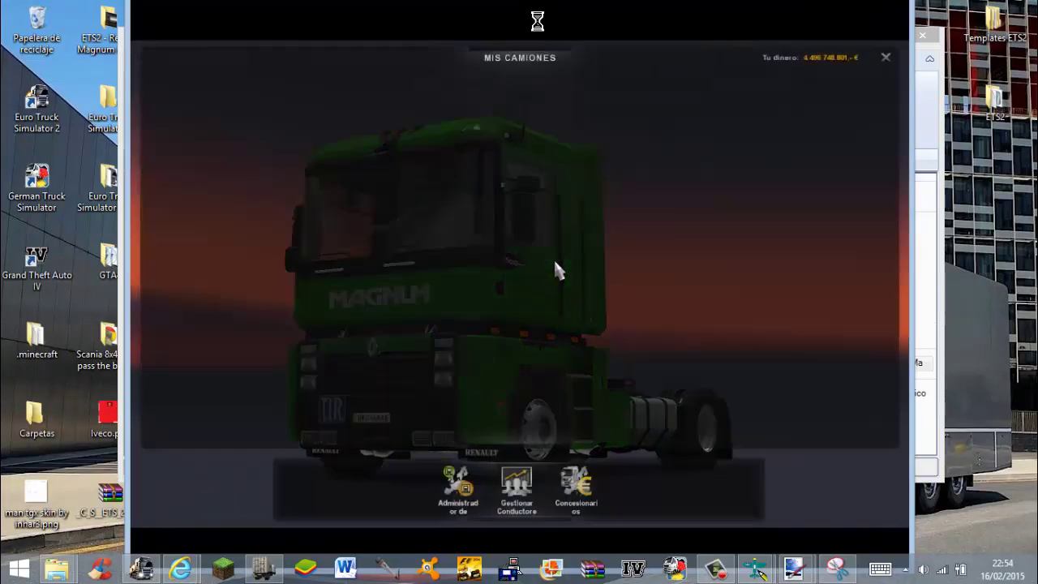
pyautogui.click(480, 105)
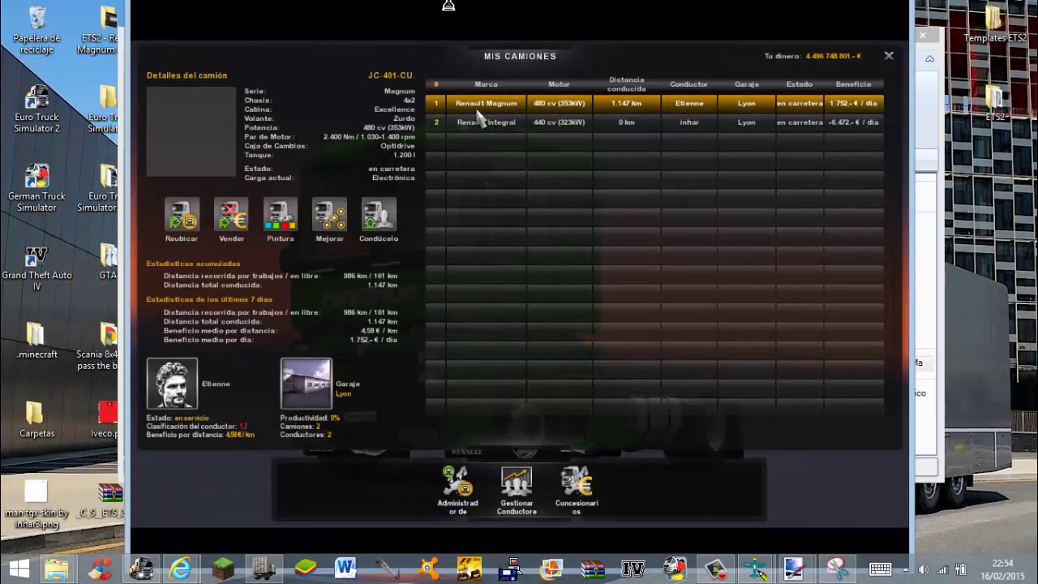
pyautogui.click(280, 215)
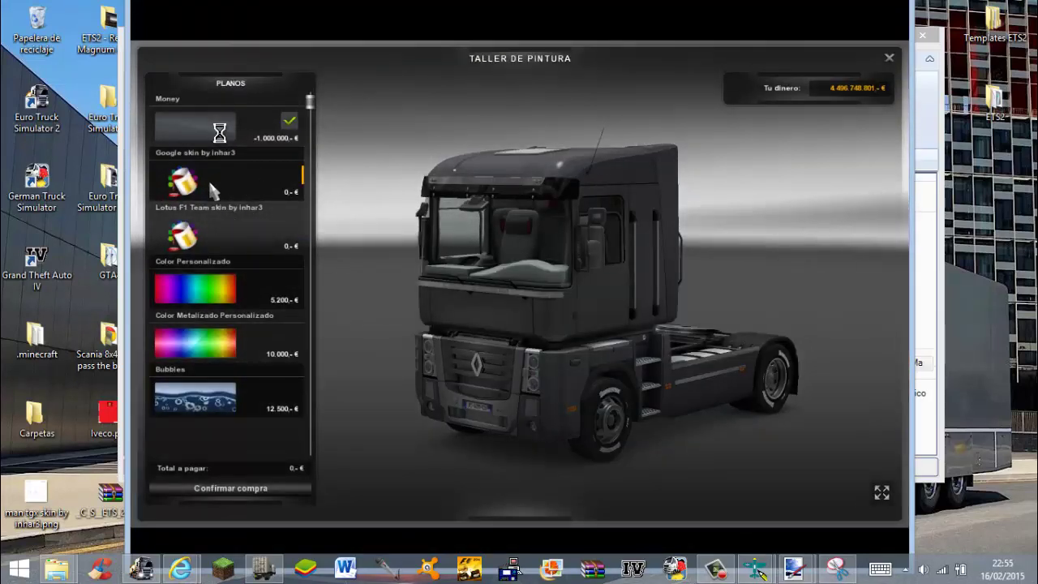
# - Apply the Lotus F1 Team skin to the Renault Magnum, inspect it from several angles and confirm the purchase
pyautogui.click(216, 198)
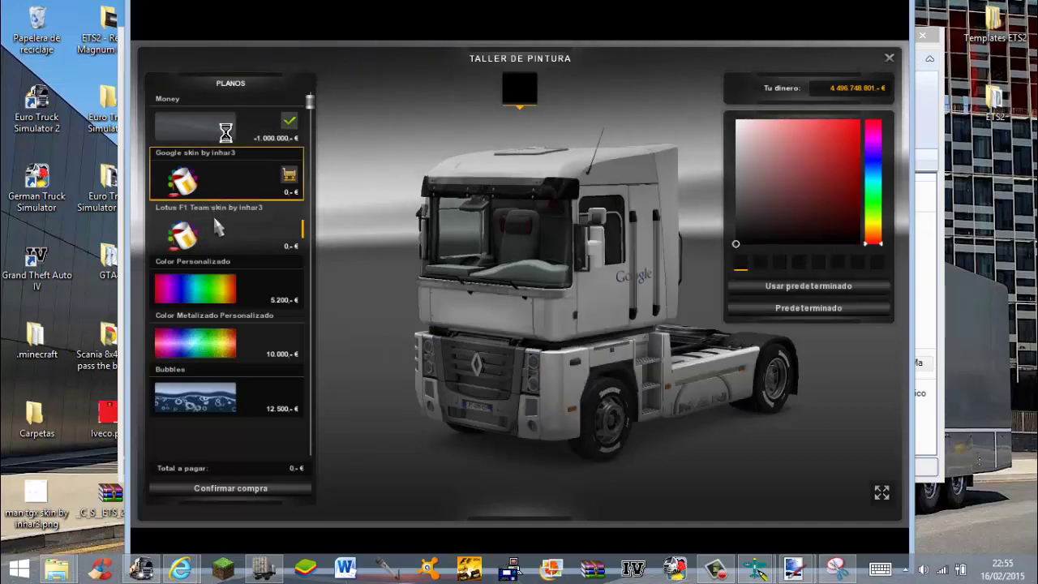
pyautogui.click(219, 229)
pyautogui.moveTo(577, 293)
pyautogui.mouseDown()
pyautogui.moveTo(630, 323)
pyautogui.moveTo(794, 312)
pyautogui.mouseUp()
pyautogui.moveTo(862, 263)
pyautogui.mouseDown()
pyautogui.moveTo(804, 227)
pyautogui.moveTo(794, 192)
pyautogui.moveTo(822, 223)
pyautogui.moveTo(741, 215)
pyautogui.moveTo(699, 233)
pyautogui.mouseUp()
pyautogui.moveTo(780, 374)
pyautogui.mouseDown()
pyautogui.moveTo(945, 397)
pyautogui.moveTo(640, 407)
pyautogui.mouseUp()
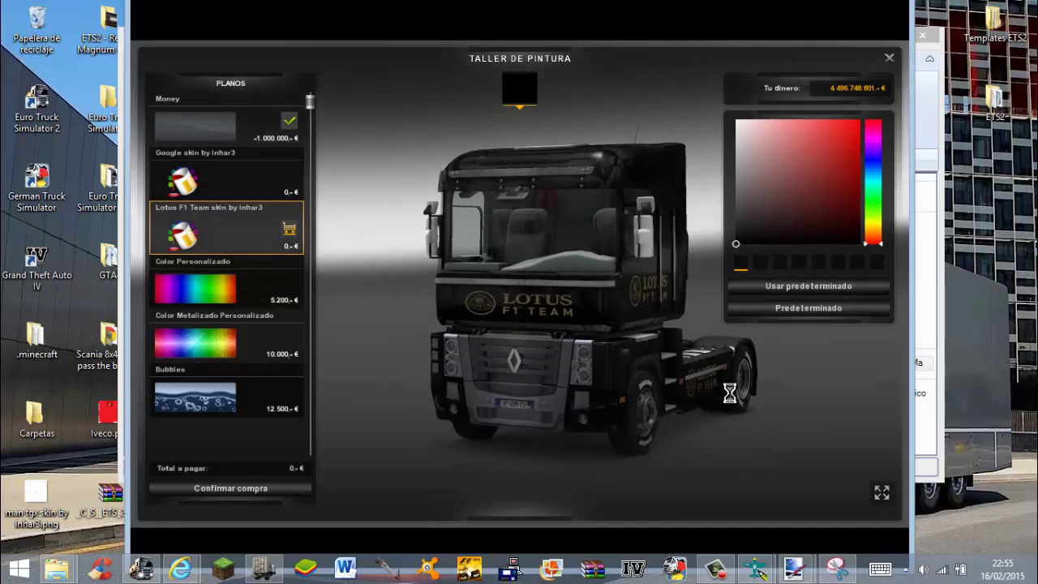
pyautogui.click(230, 488)
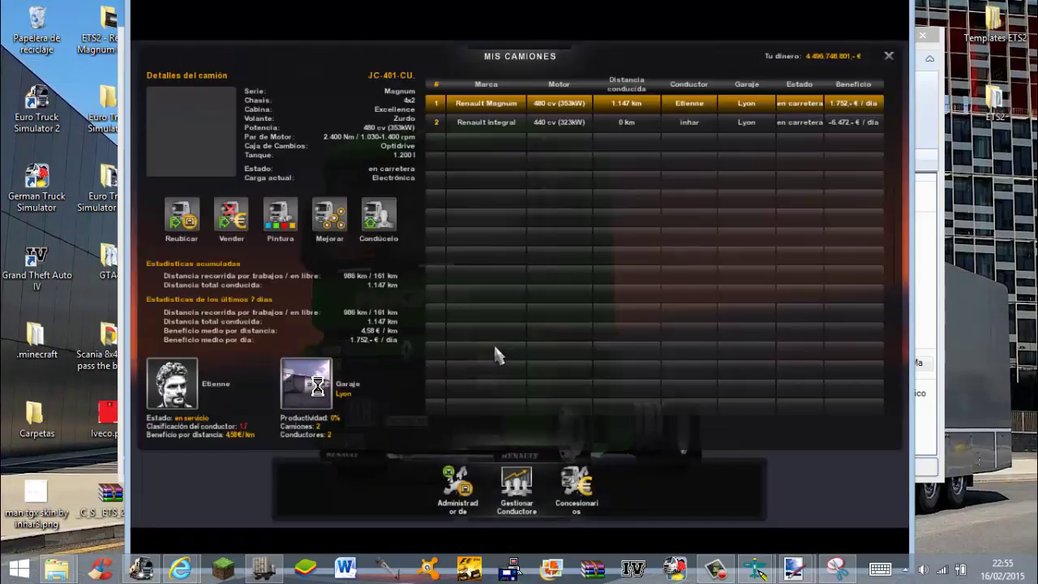
# - Try to open the paint shop for the Renault Integral
pyautogui.click(422, 123)
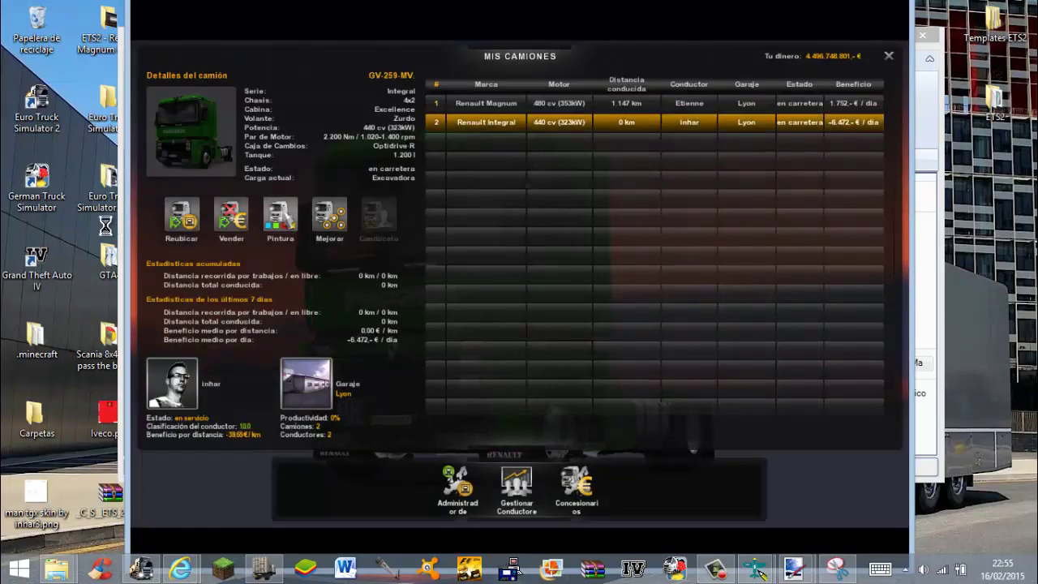
pyautogui.click(280, 215)
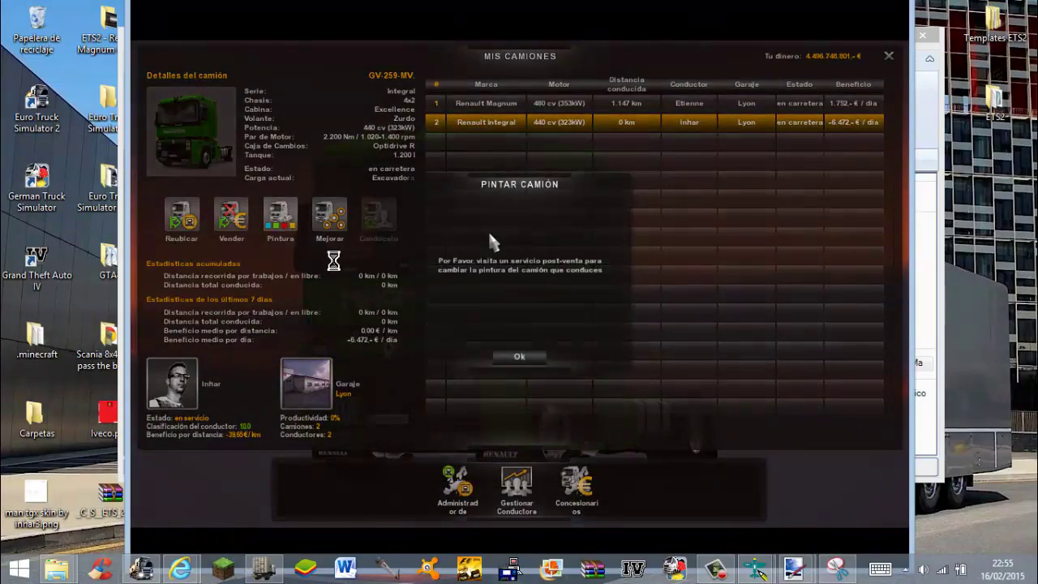
pyautogui.click(518, 357)
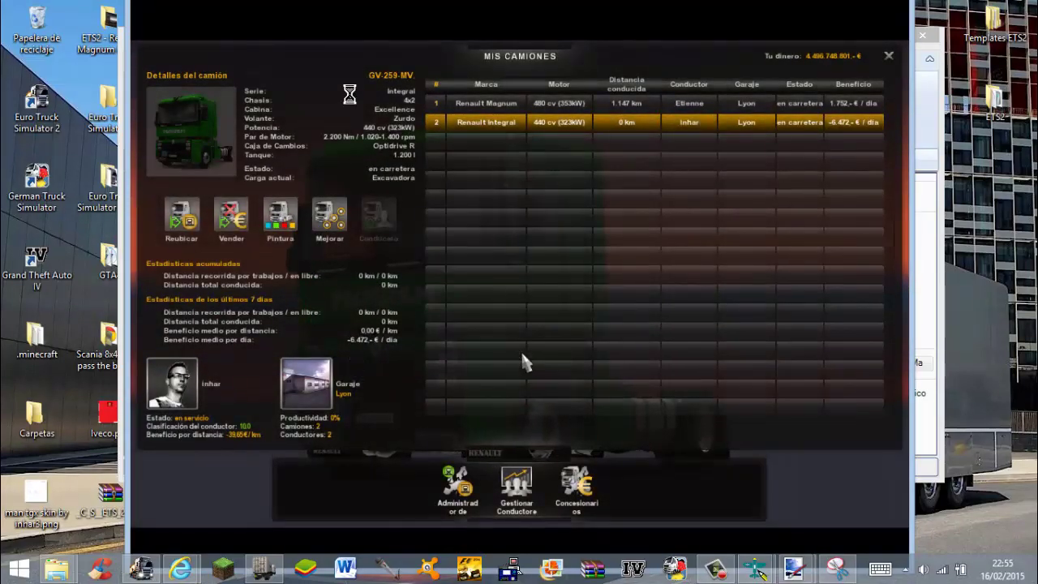
# - Reopen the Renault Magnum in the paint shop and examine the applied Lotus F1 Team skin from the front and sides
pyautogui.click(491, 105)
pyautogui.click(280, 215)
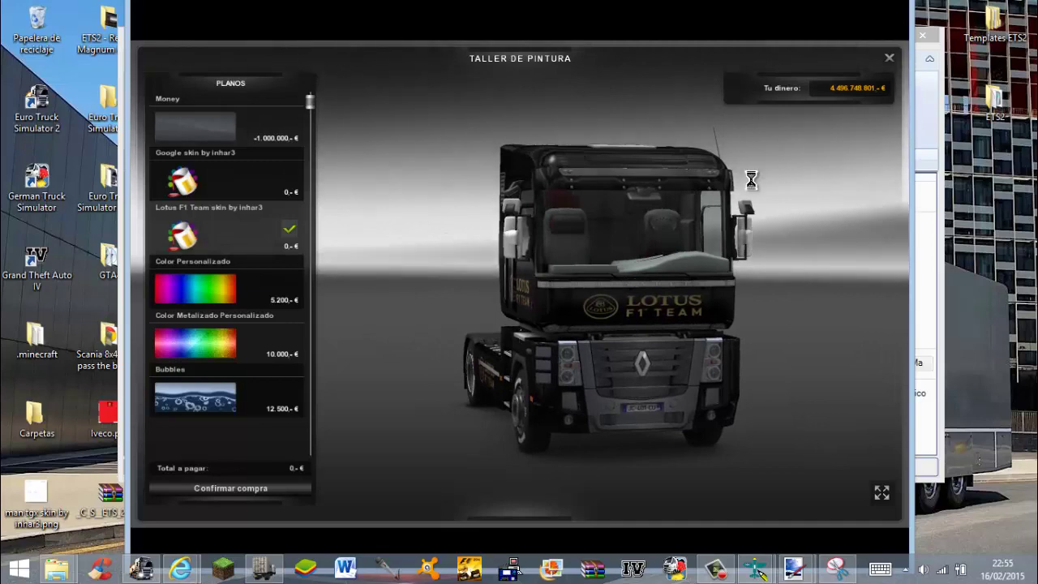
pyautogui.moveTo(794, 297); pyautogui.dragTo(849, 375)
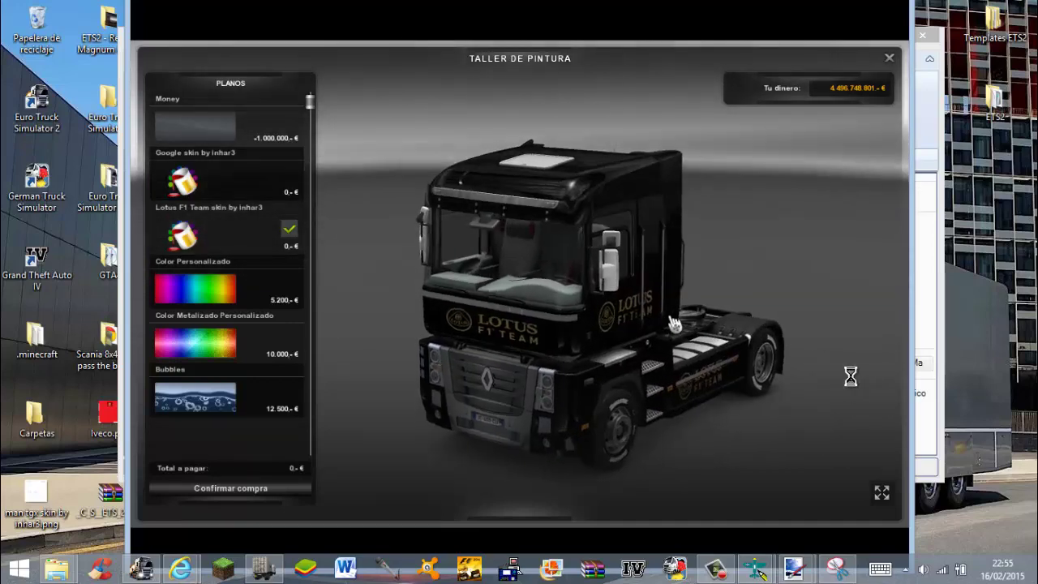
pyautogui.moveTo(327, 213); pyautogui.dragTo(702, 218)
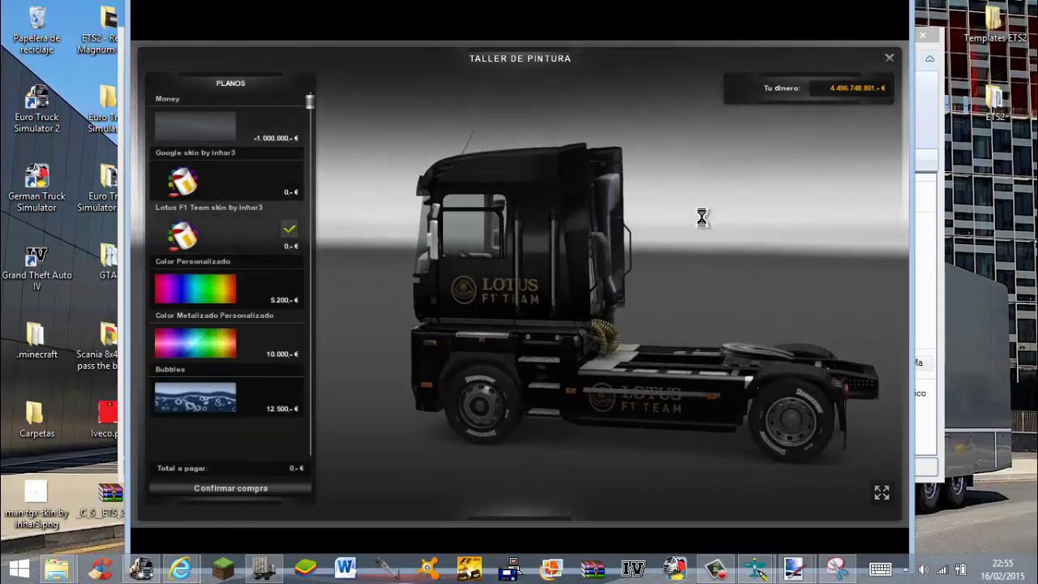
# - Preview the Google skin on the Renault Magnum, reselect the Lotus F1 Team skin and confirm it
pyautogui.click(260, 183)
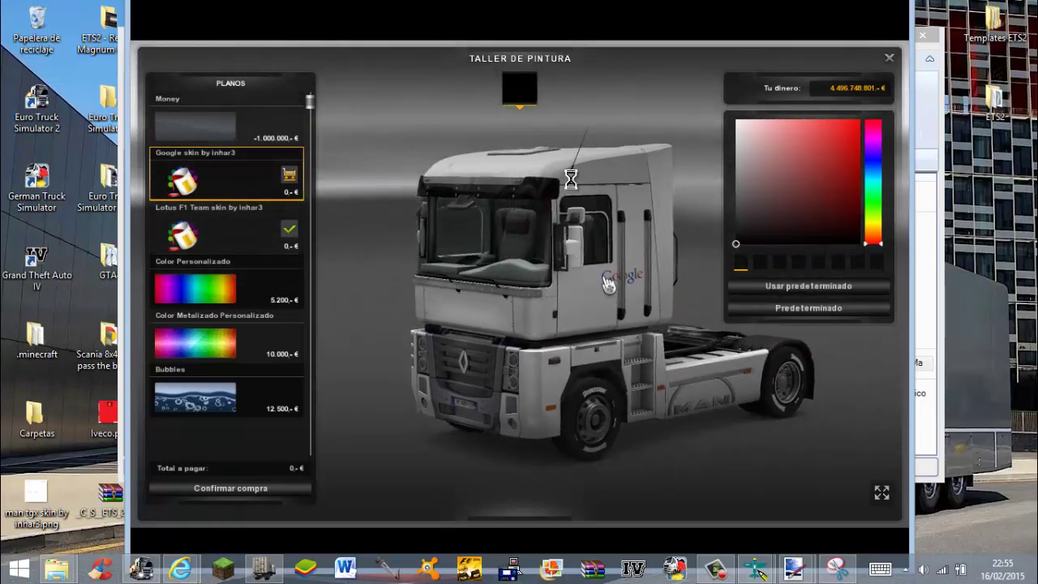
pyautogui.click(227, 243)
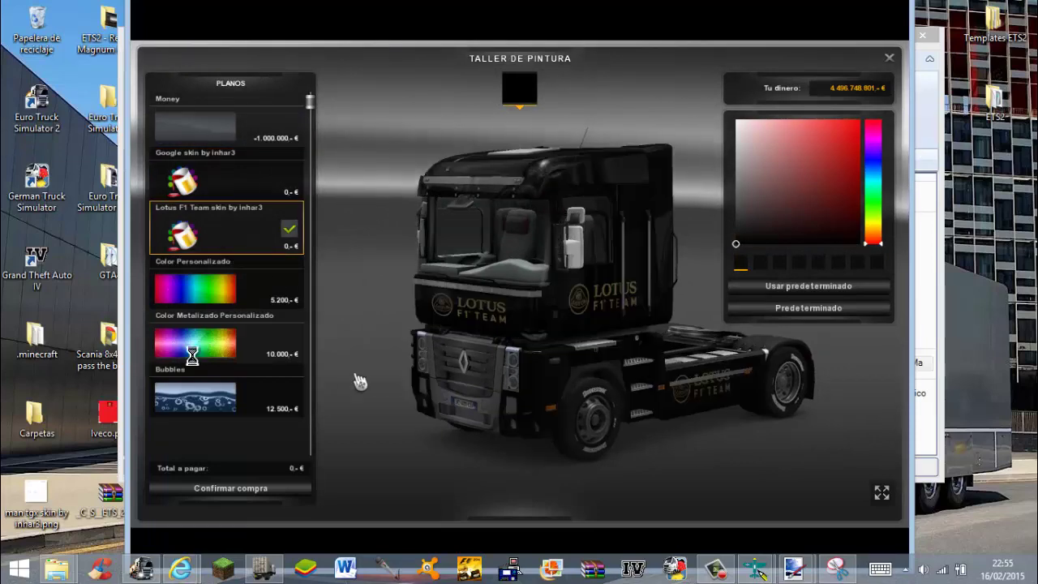
pyautogui.click(284, 488)
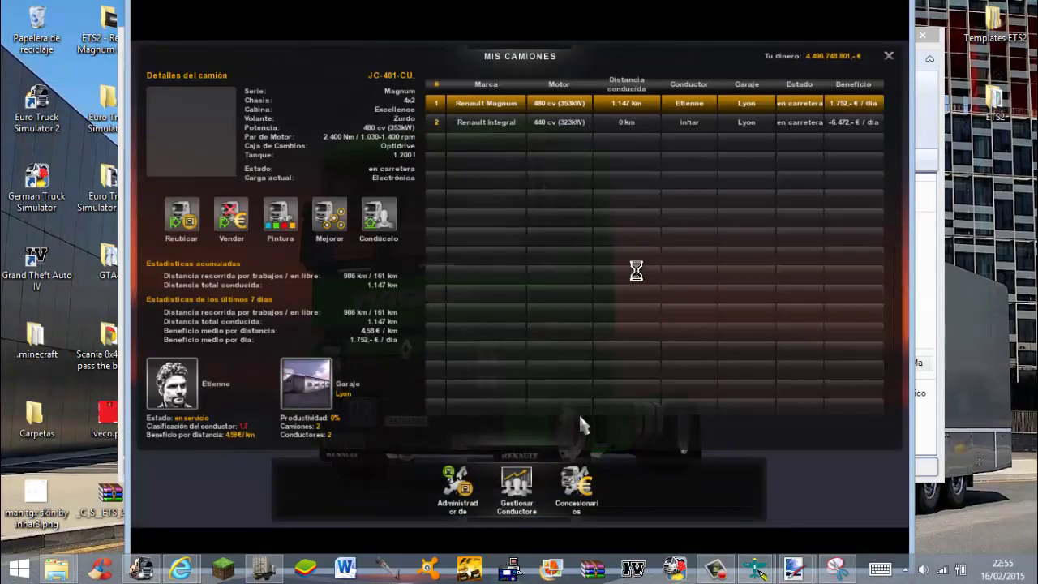
# - Leave the truck list and exit the game
pyautogui.press('Escape')
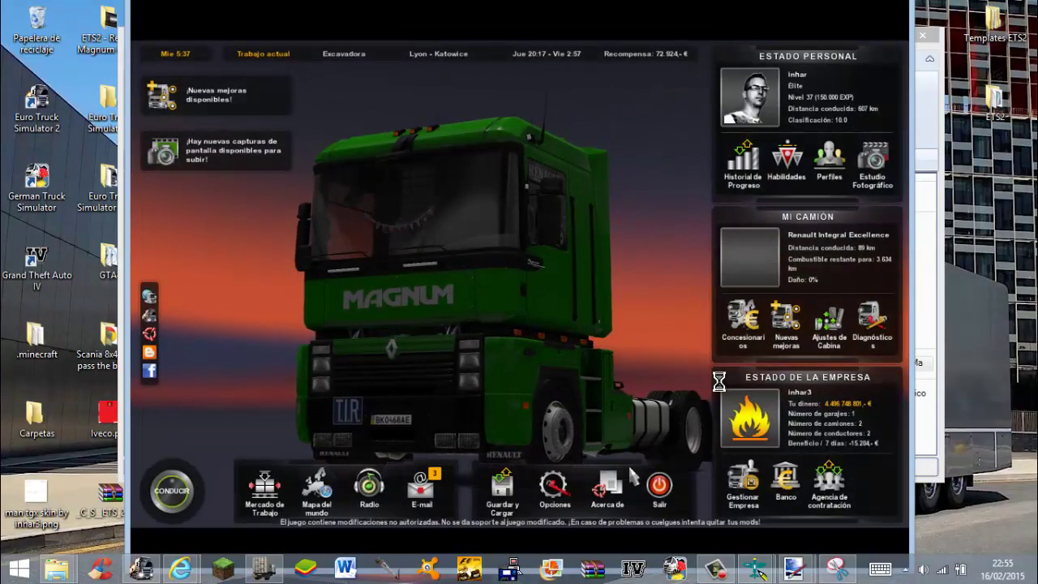
pyautogui.click(659, 487)
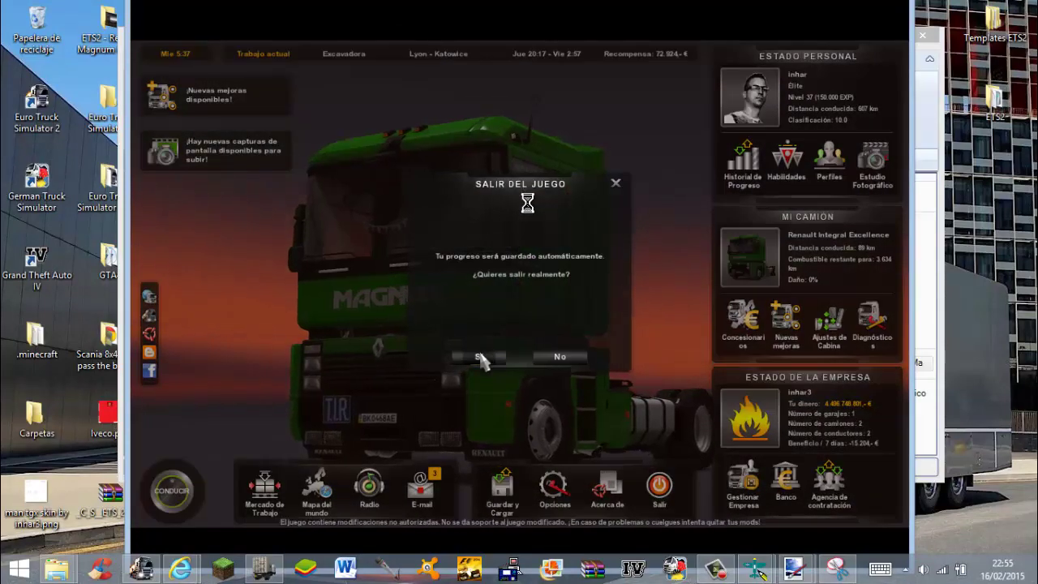